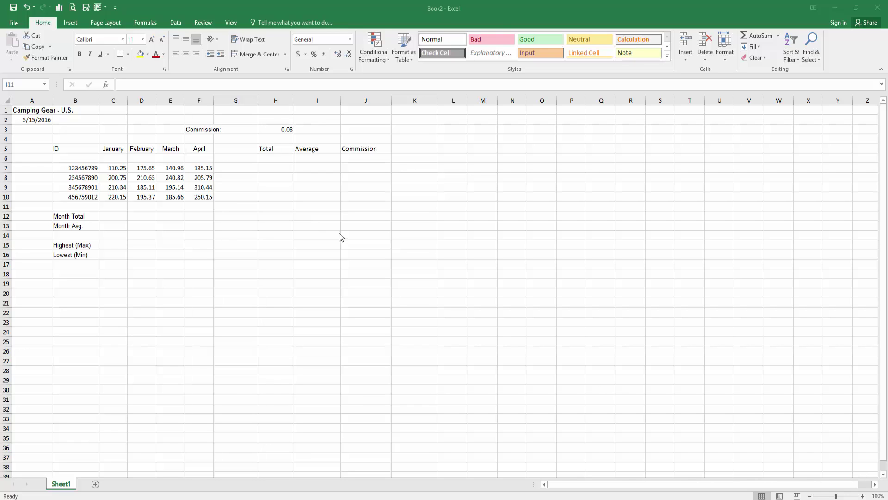
Type a 72-point tip about bolding with "Ctrl + B", then undo it and restore size 11
click(142, 41)
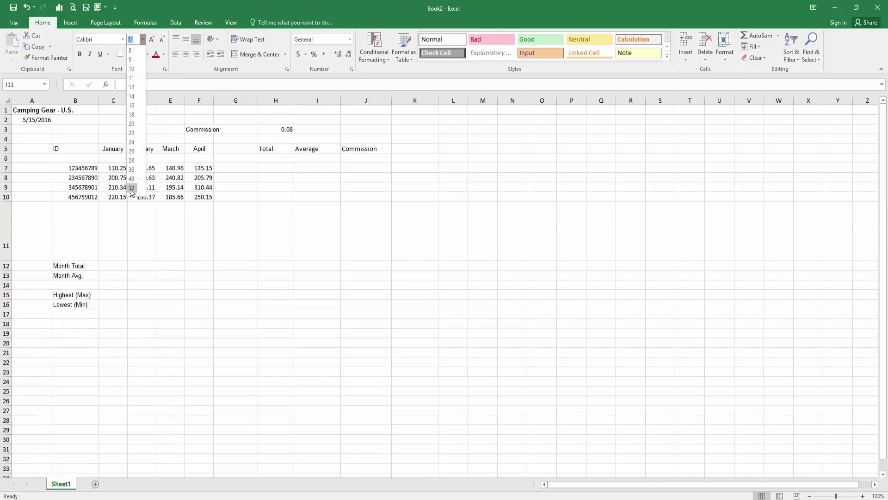
click(132, 188)
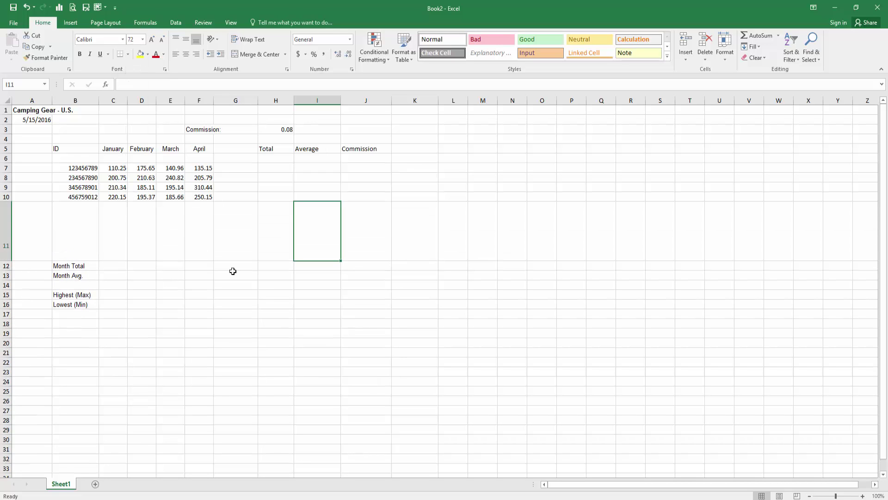
text(If you want t)
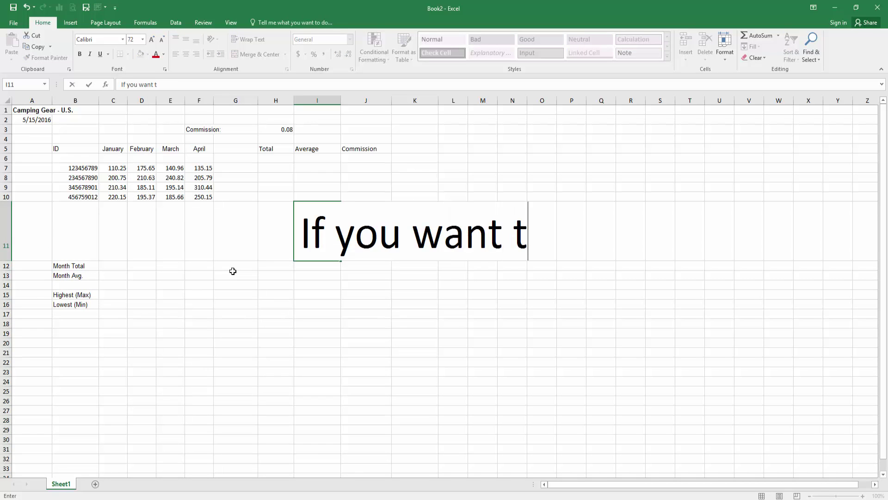
text(o bold a )
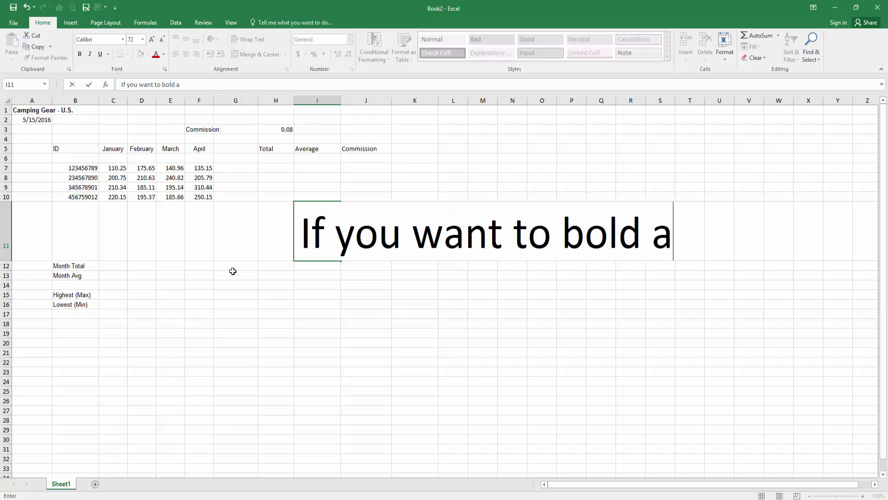
text(text, )
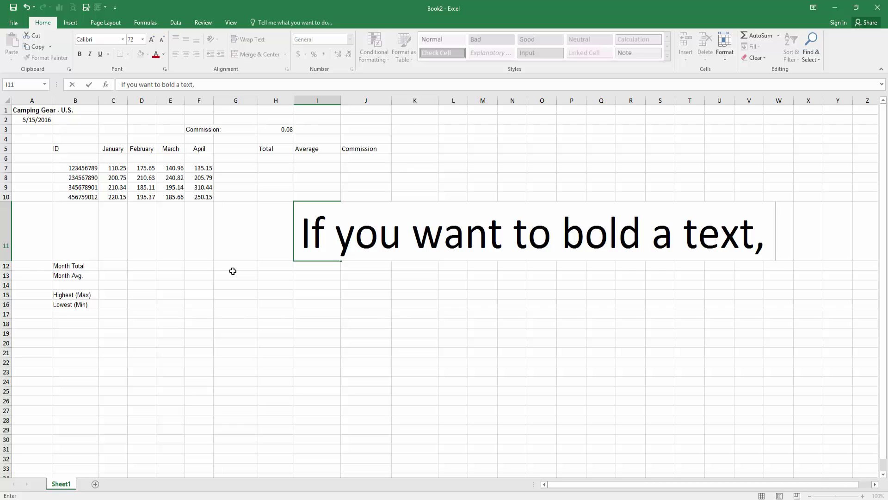
text(use ")
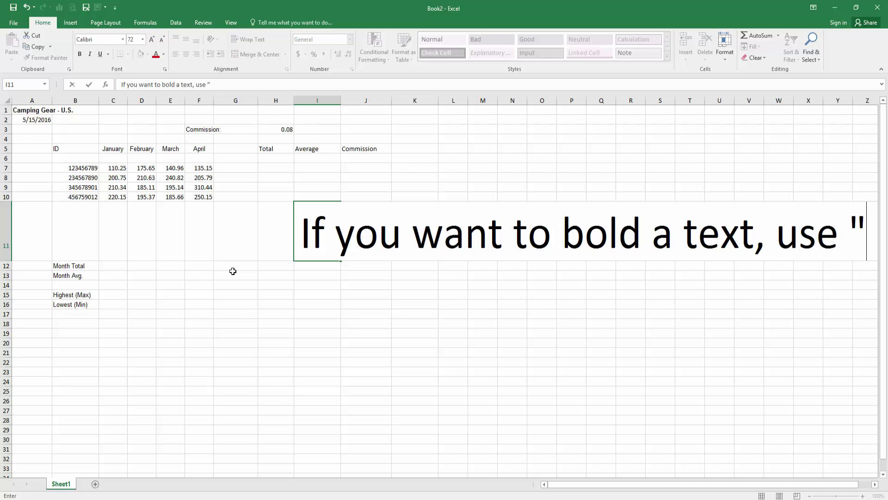
text(Ctrl )
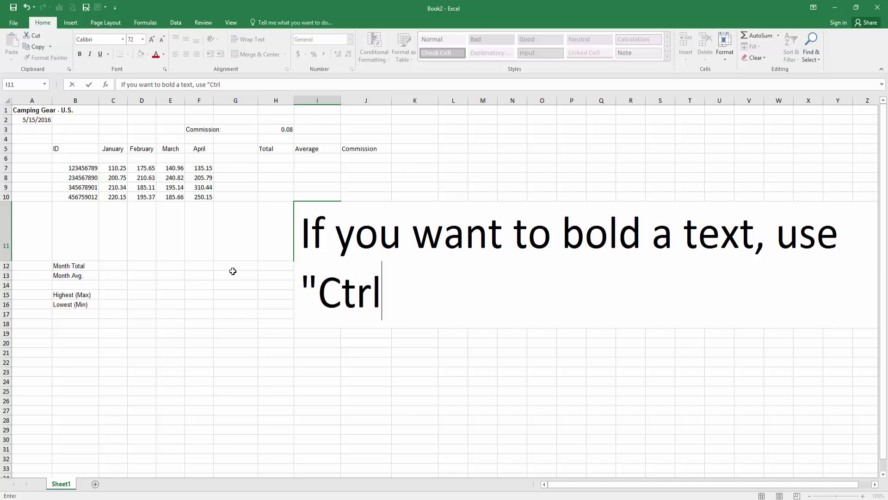
text(+ B" o)
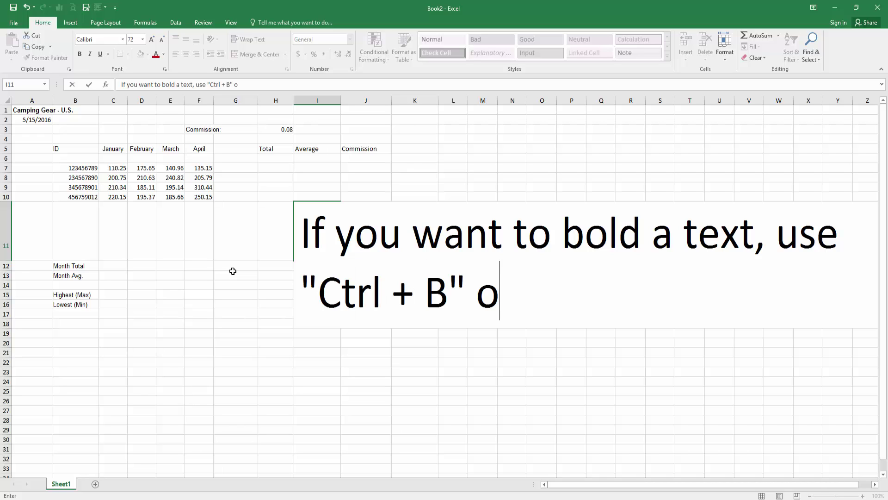
text(ver the )
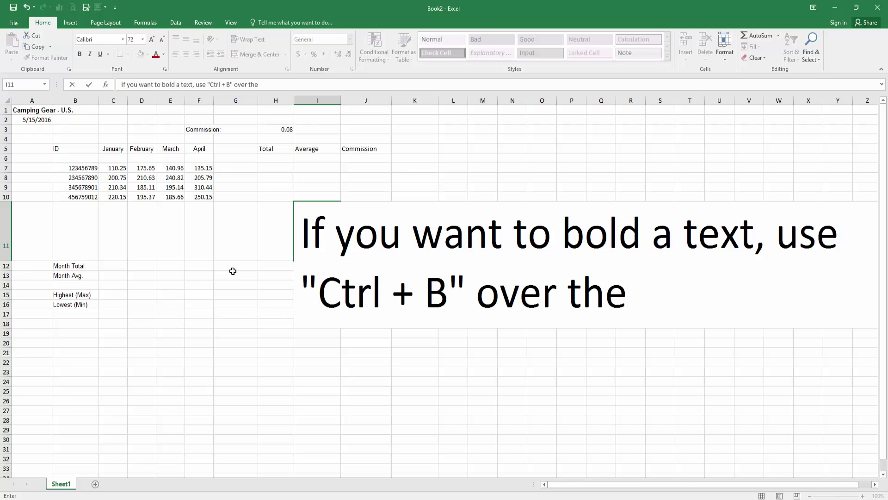
text(cell)
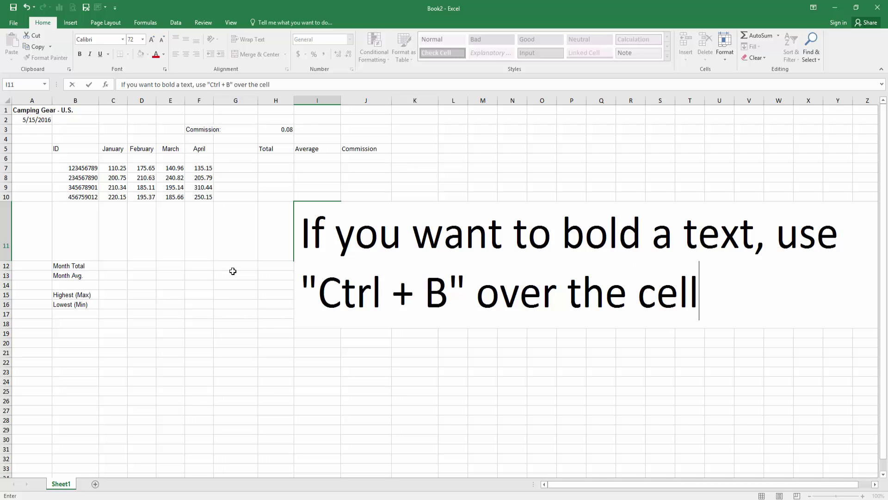
click(374, 359)
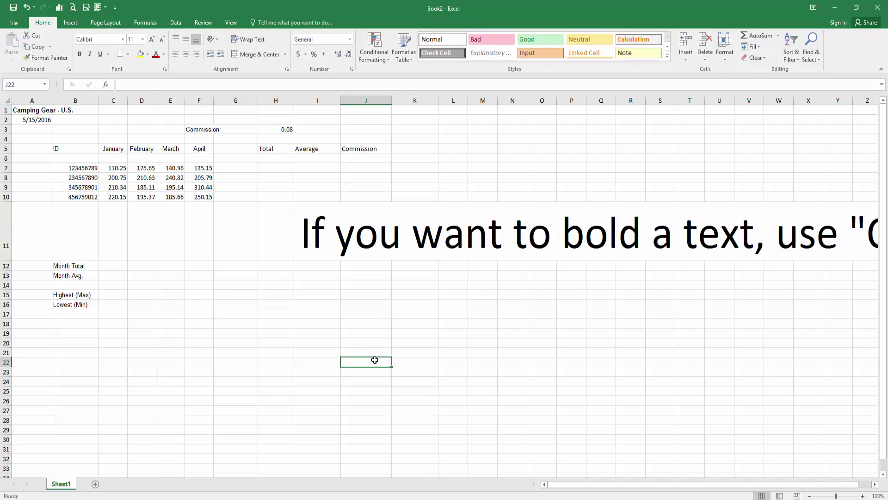
key(ctrl+z)
key(ctrl+z)
click(218, 235)
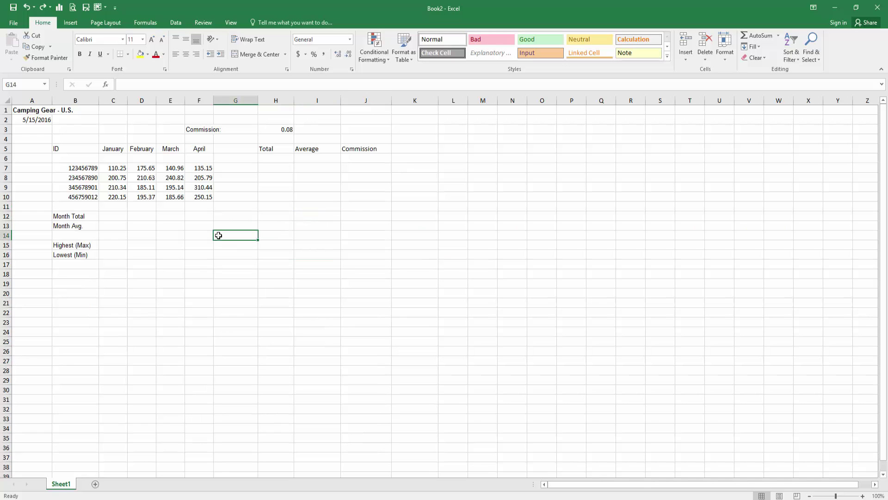
Make the row 5 headers from ID to Commission (B5:J5) bold
drag(59, 148, 237, 153)
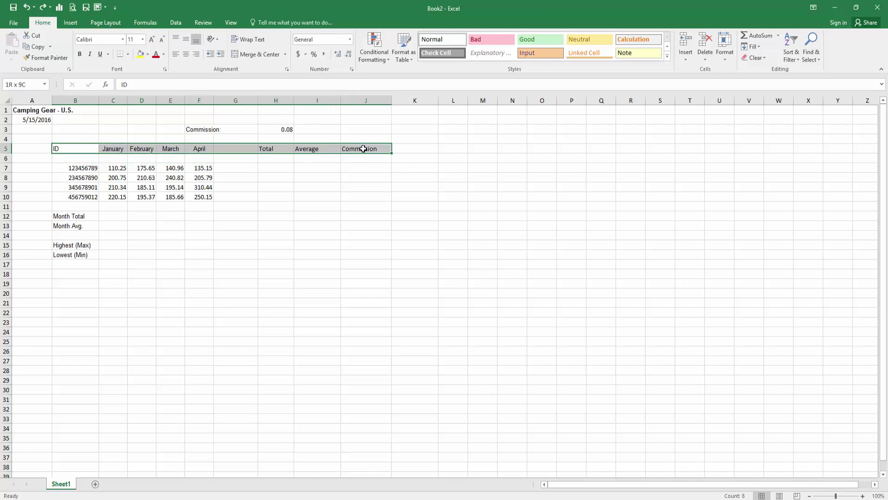
drag(237, 153, 364, 149)
key(ctrl+b)
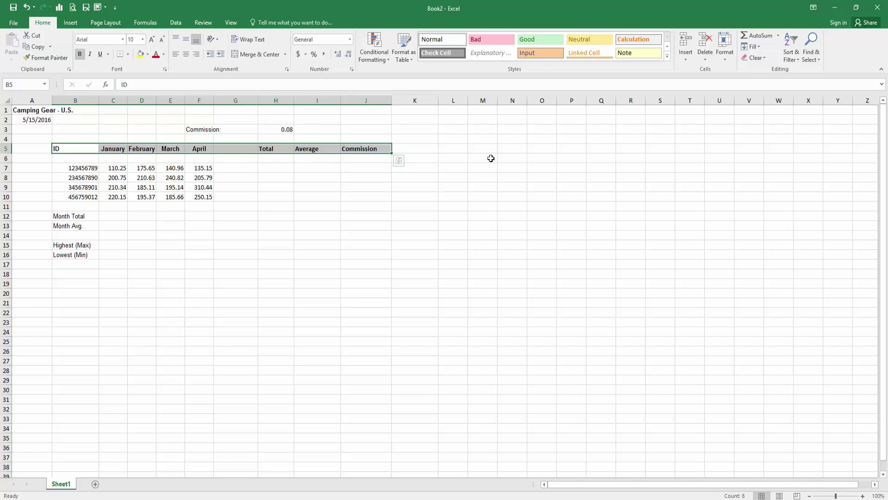
click(336, 254)
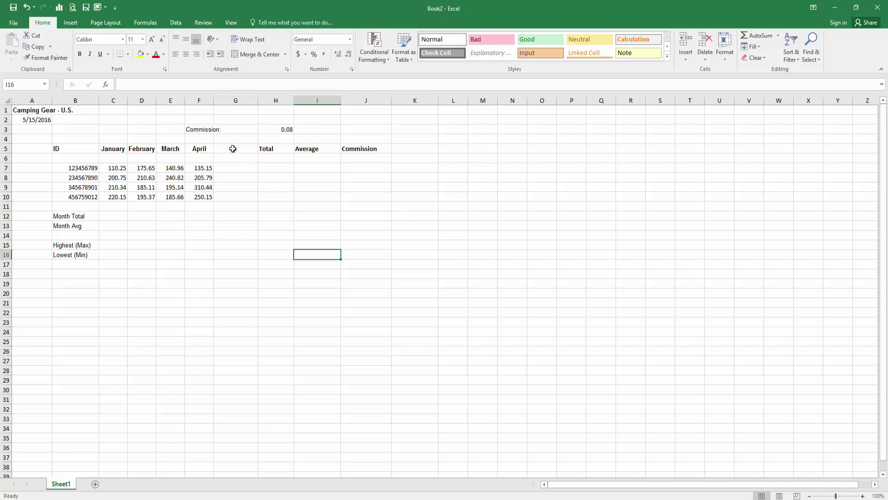
Make the Commission: label in F3 bold
click(198, 129)
key(ctrl+b)
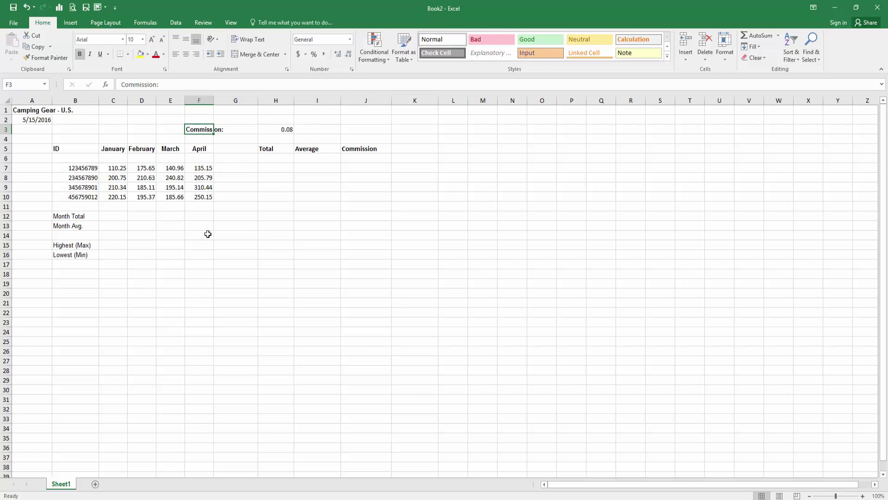
click(211, 248)
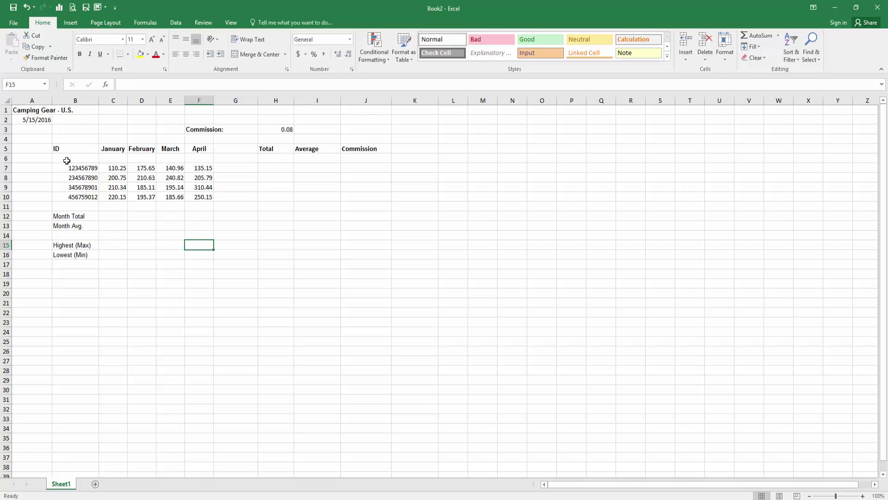
Bold the IDs and summary labels in column B (B5:B16)
drag(70, 149, 75, 255)
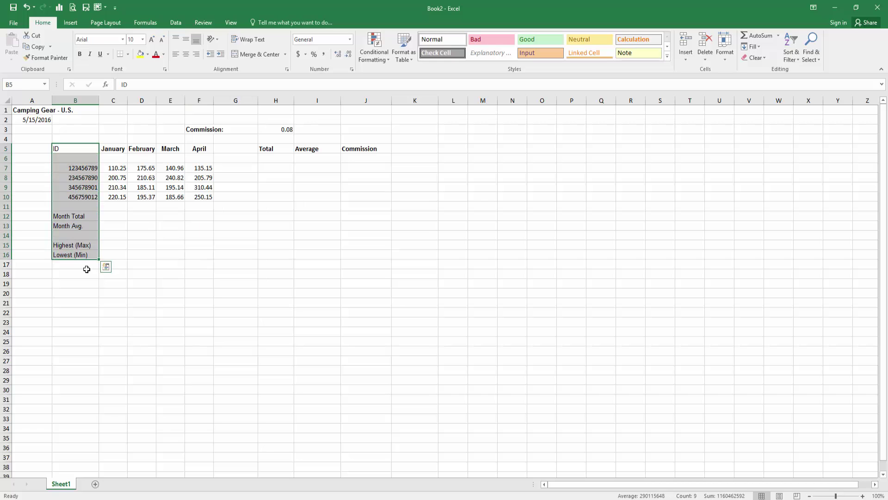
key(ctrl+b)
click(222, 271)
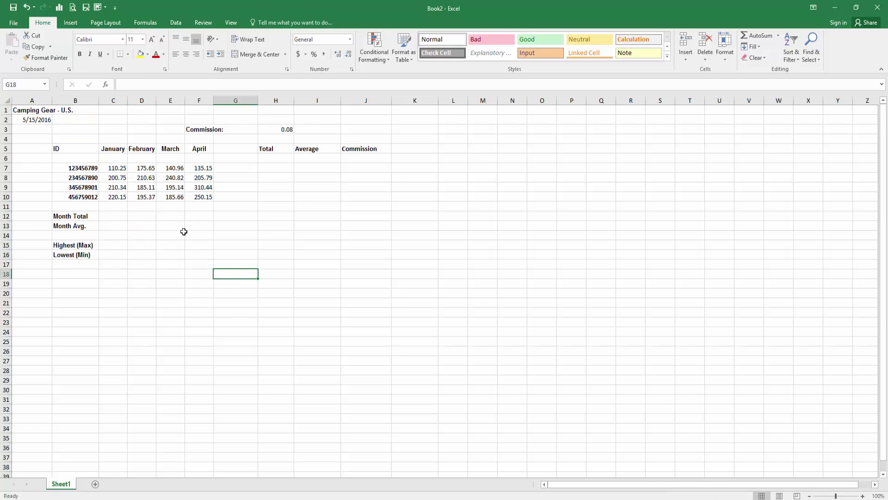
click(143, 39)
click(133, 187)
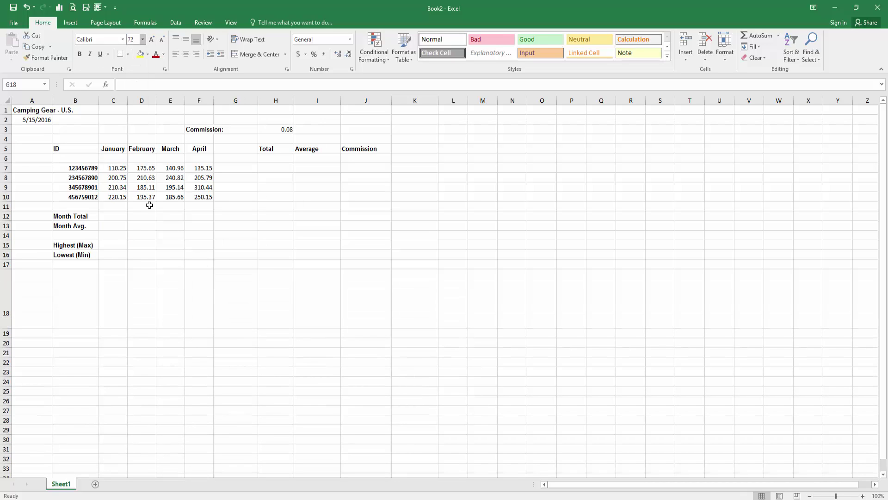
text(If you wan)
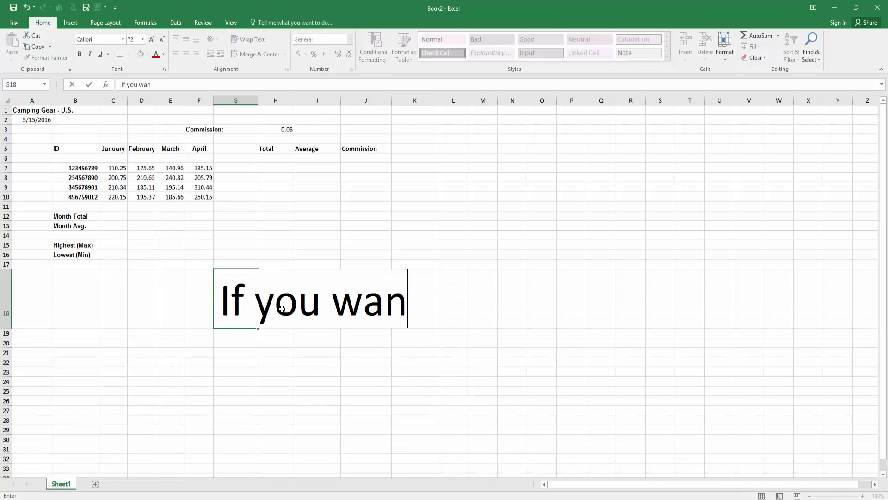
text(t to )
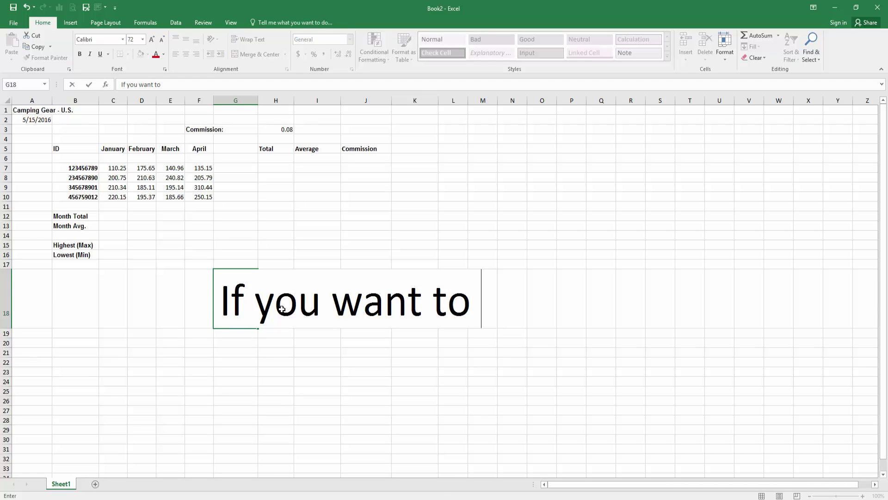
text(center)
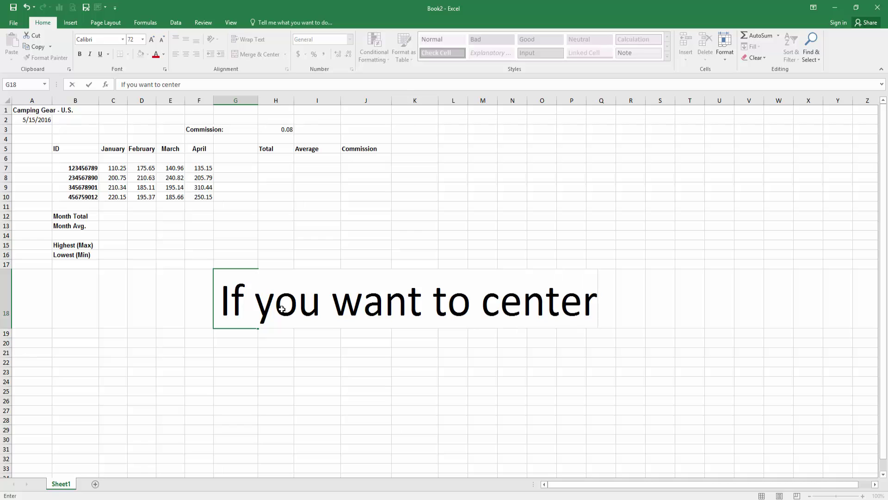
text( the text)
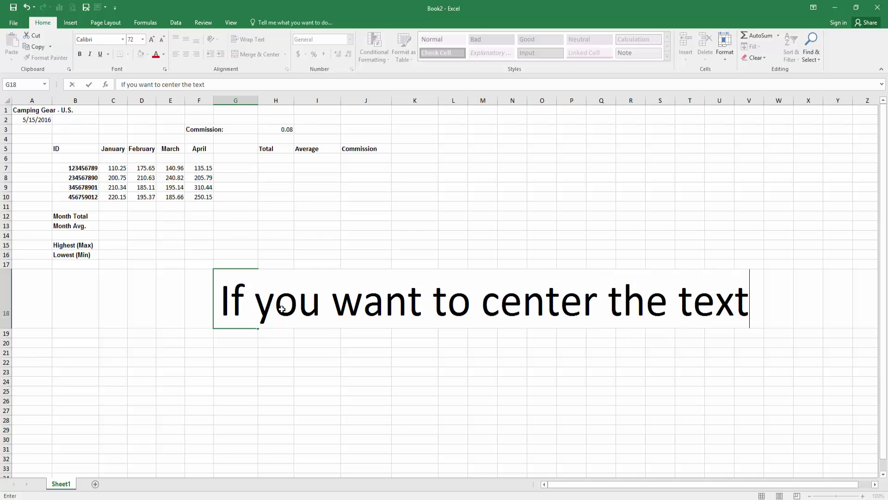
text(, f)
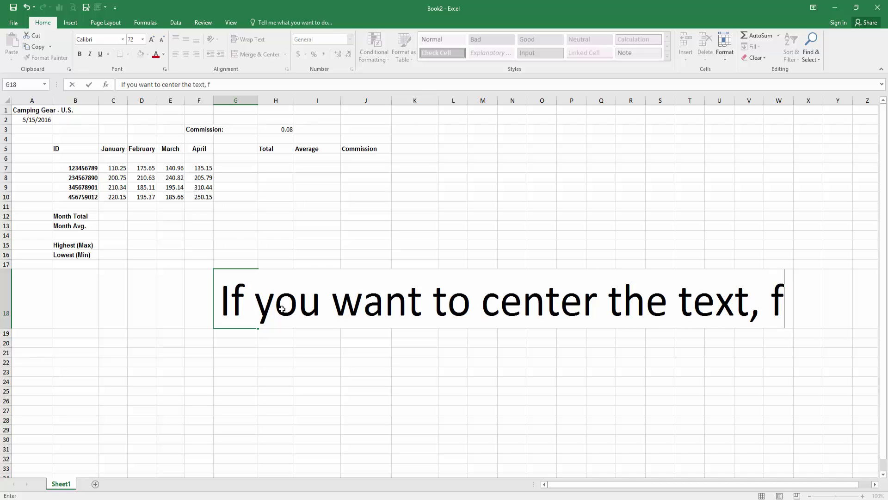
key(BackSpace)
text(click on )
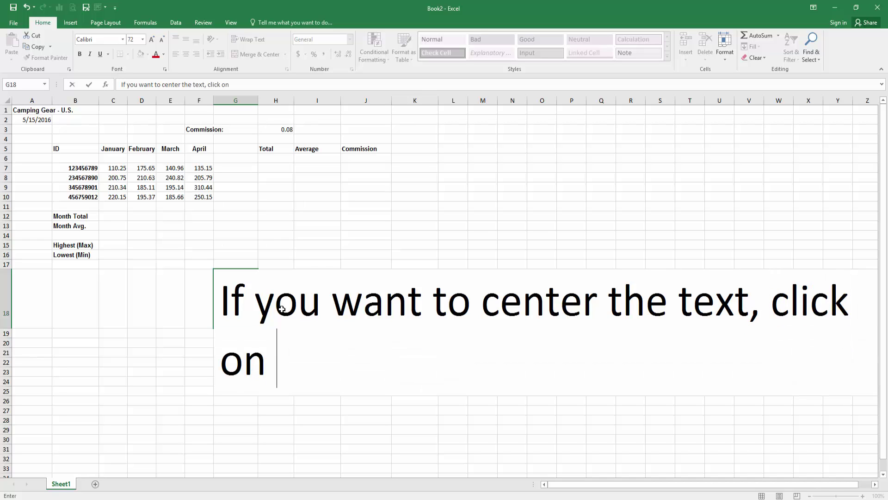
text(the icon that d)
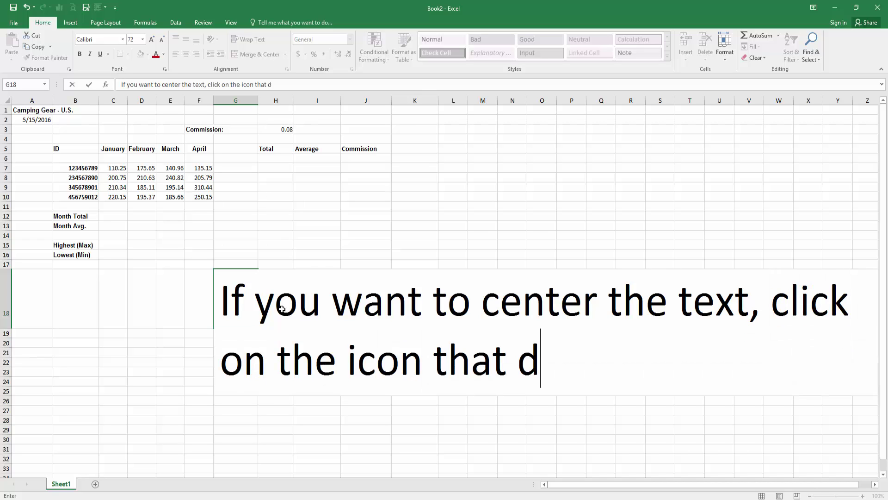
text(oes that)
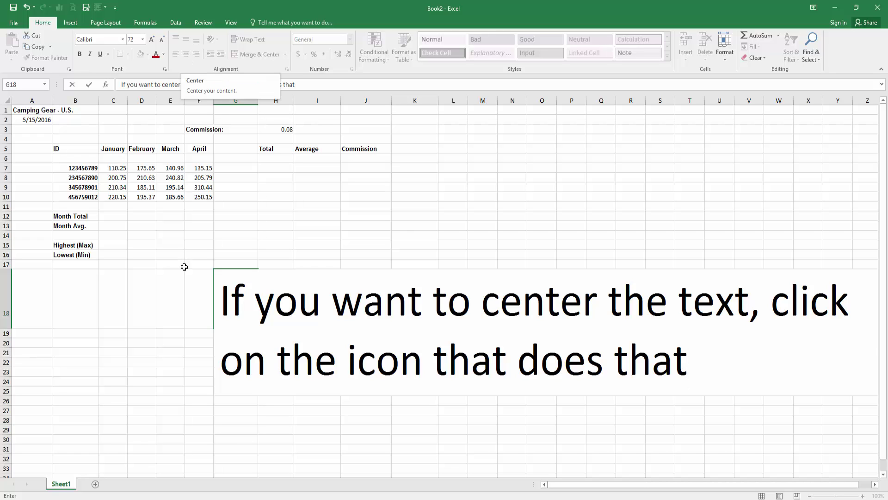
click(181, 288)
key(ctrl+z)
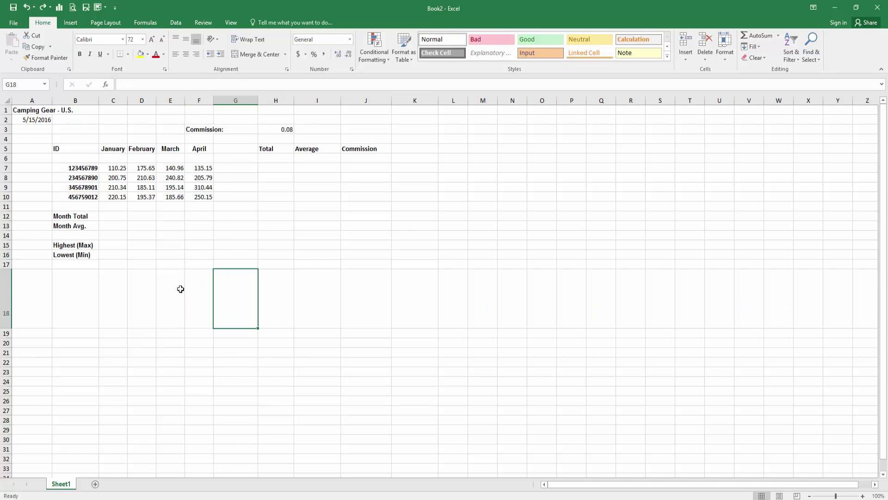
key(ctrl+z)
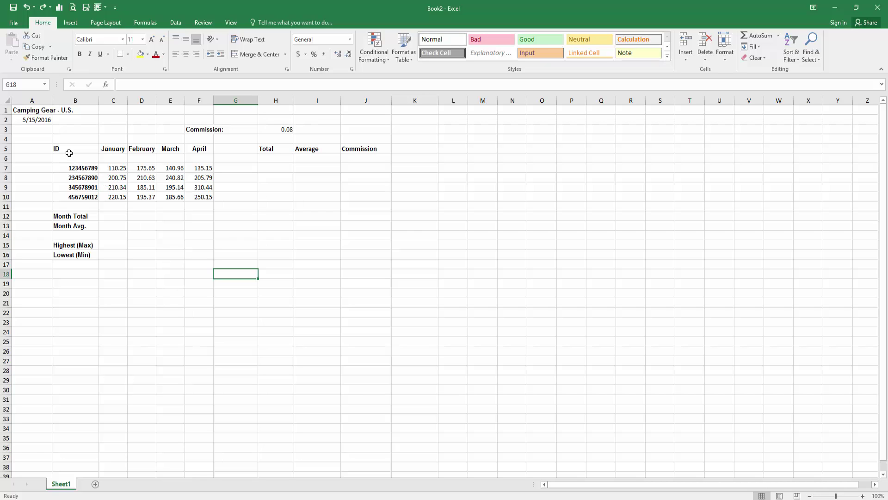
Centre the row 5 headers, and keep the month headers and sales figures centred
drag(64, 147, 353, 149)
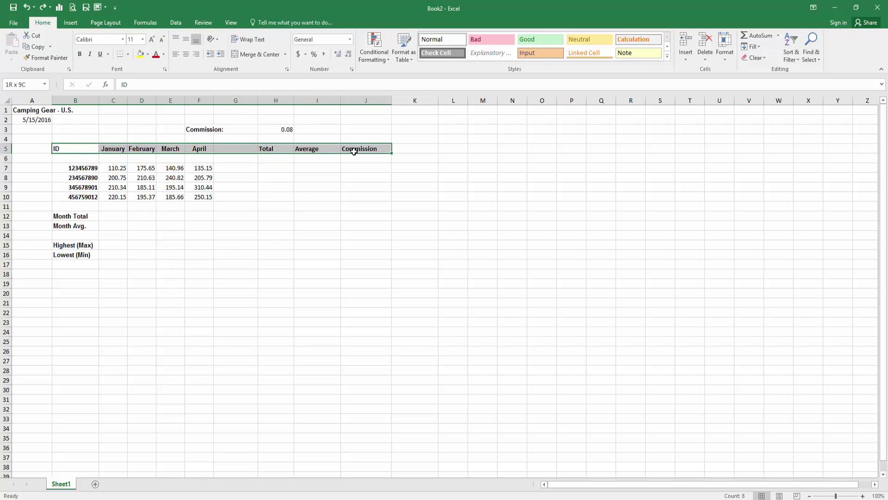
click(185, 55)
click(250, 205)
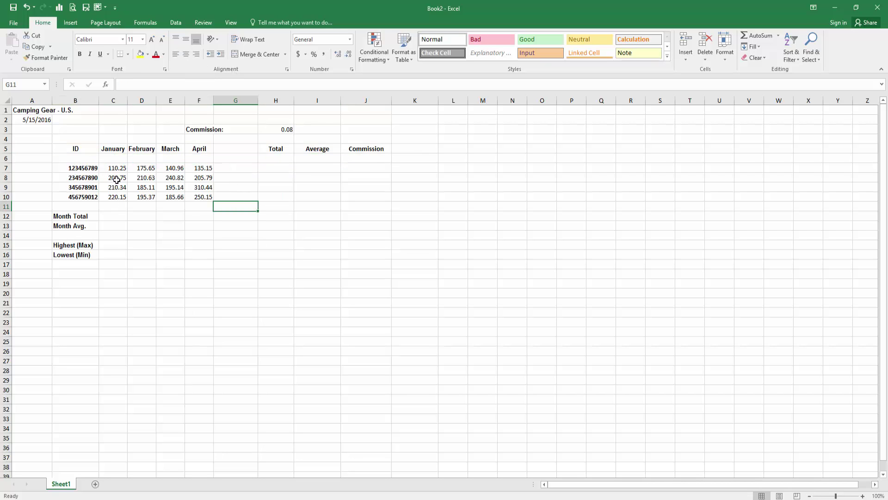
drag(113, 149, 206, 197)
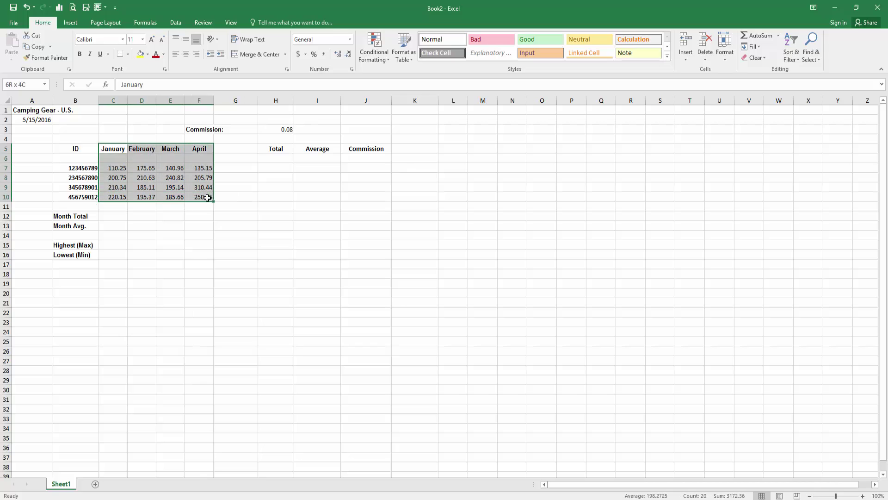
click(185, 54)
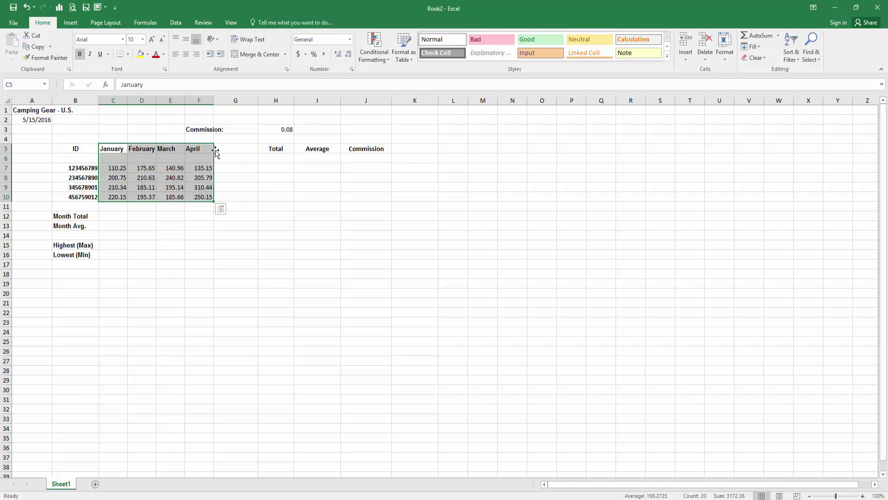
click(186, 54)
click(250, 207)
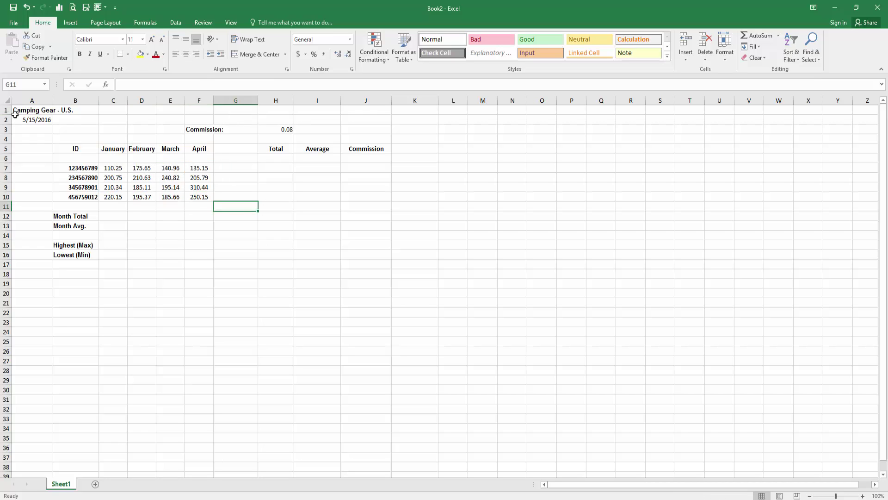
Centre the title, date and commission entries in rows 1–3 (A1:H3)
drag(19, 110, 280, 131)
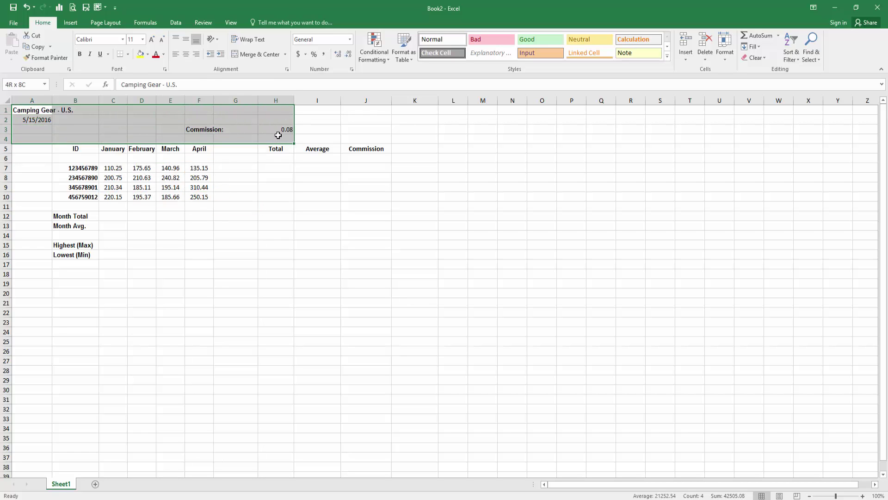
click(186, 58)
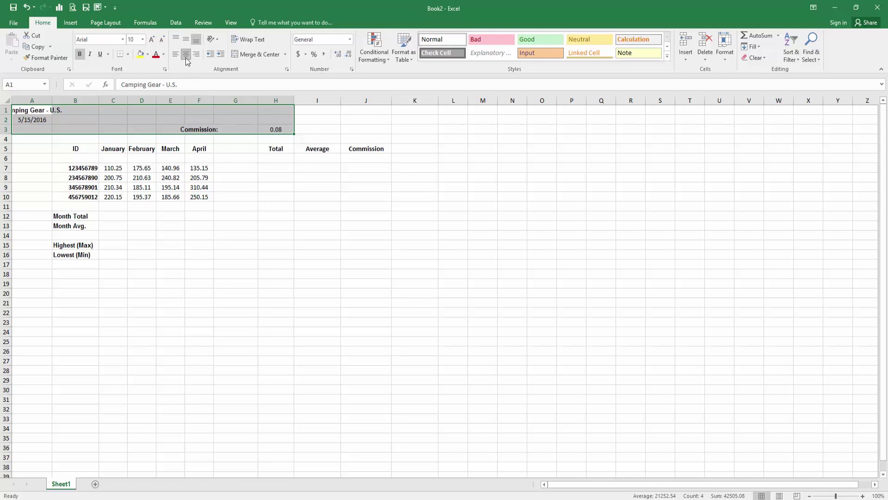
click(261, 219)
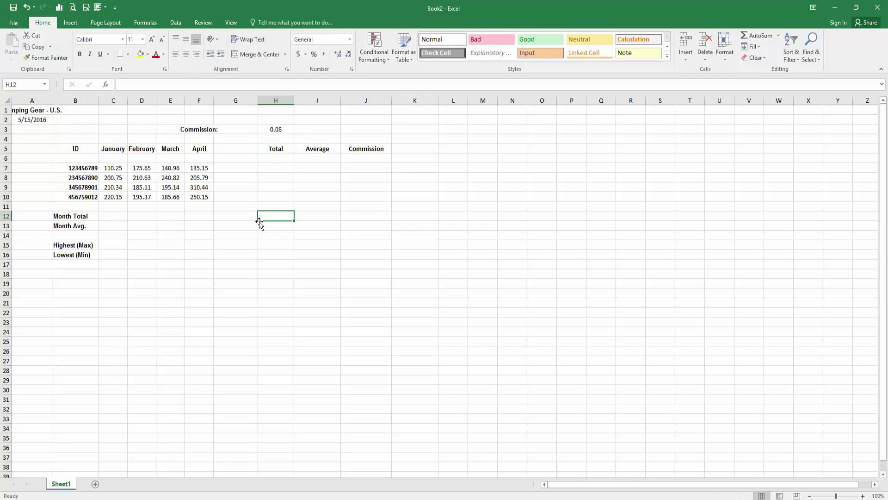
click(147, 280)
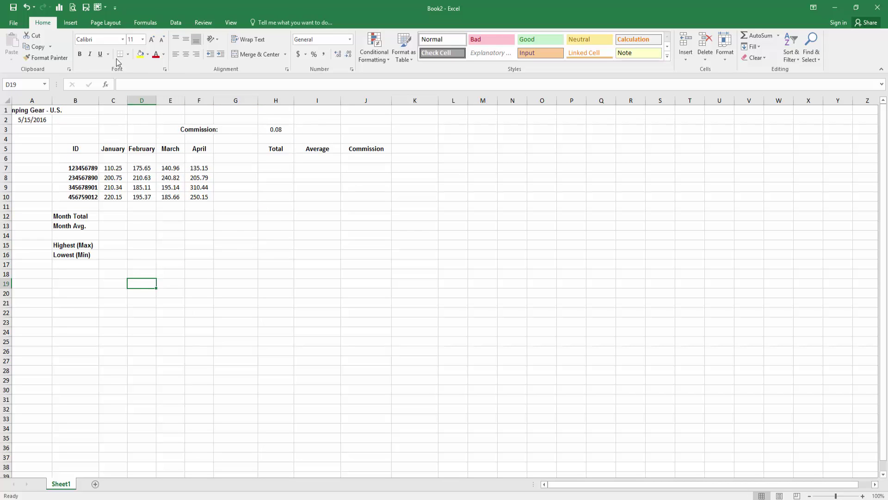
click(142, 41)
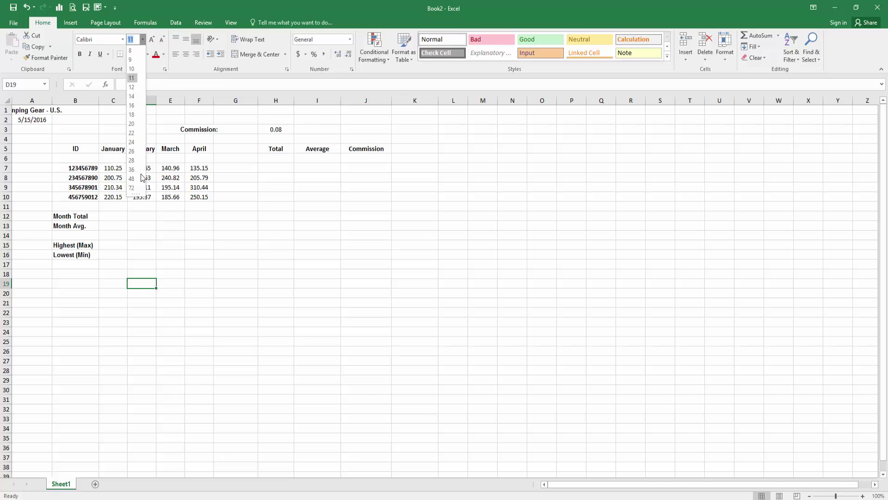
click(133, 187)
text(i)
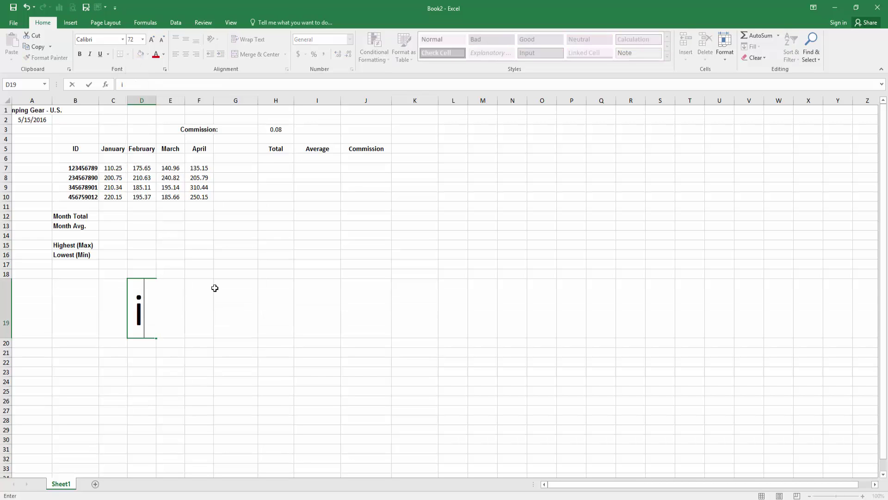
text(f you want to )
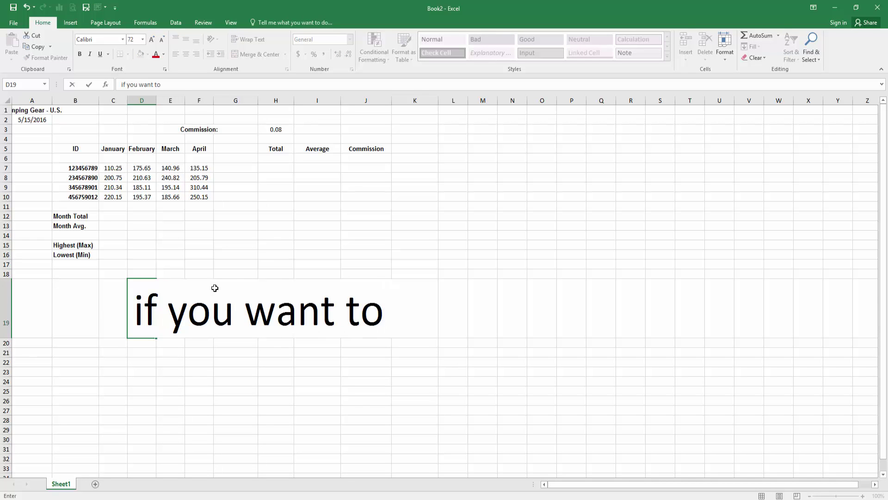
text(auto-adjust)
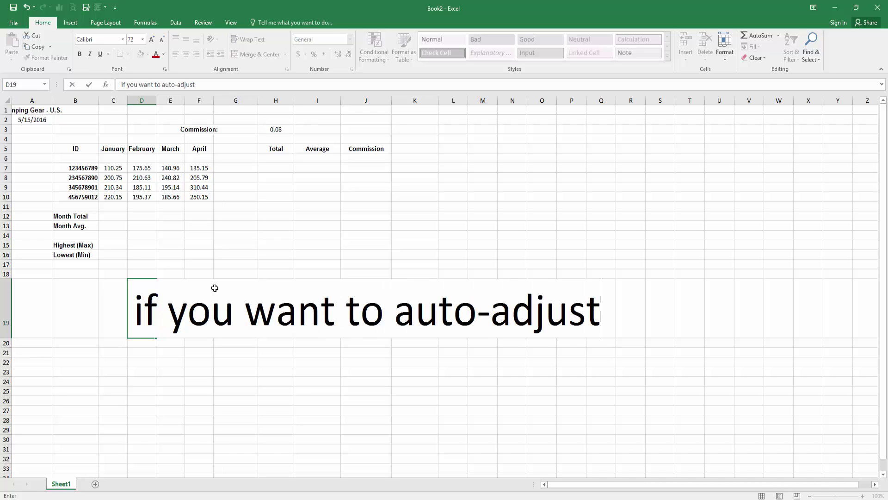
text( the )
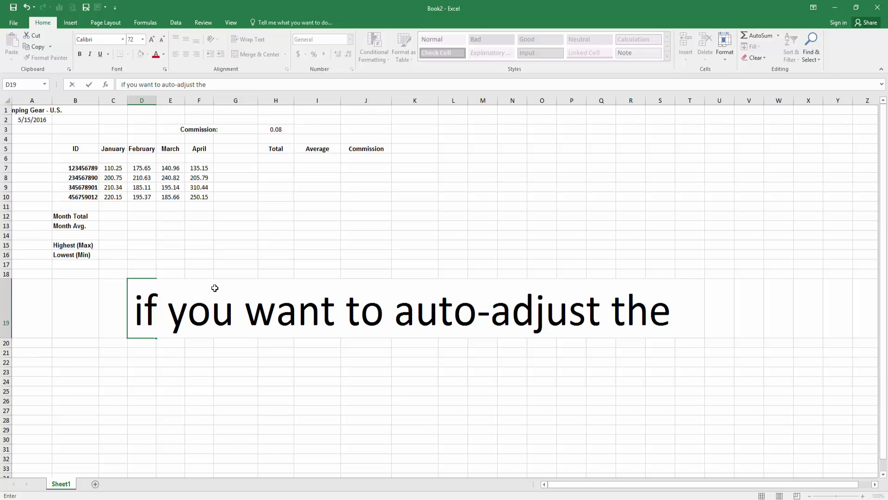
text(text to make)
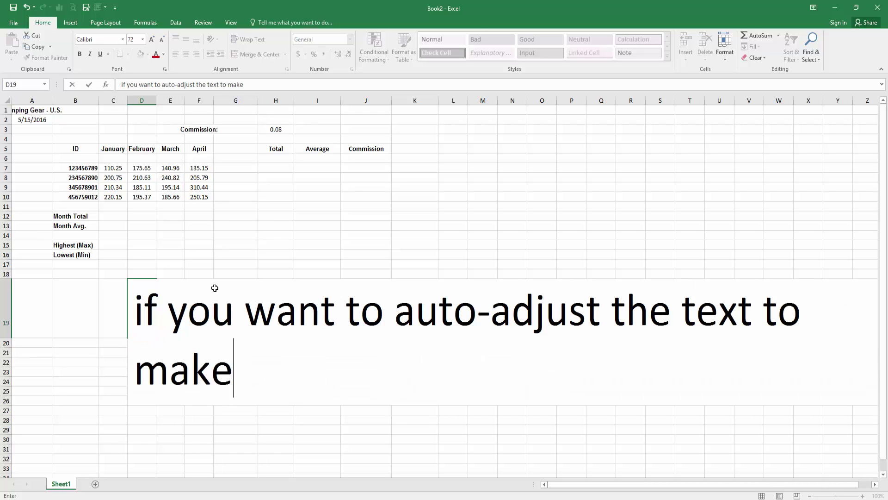
text( it )
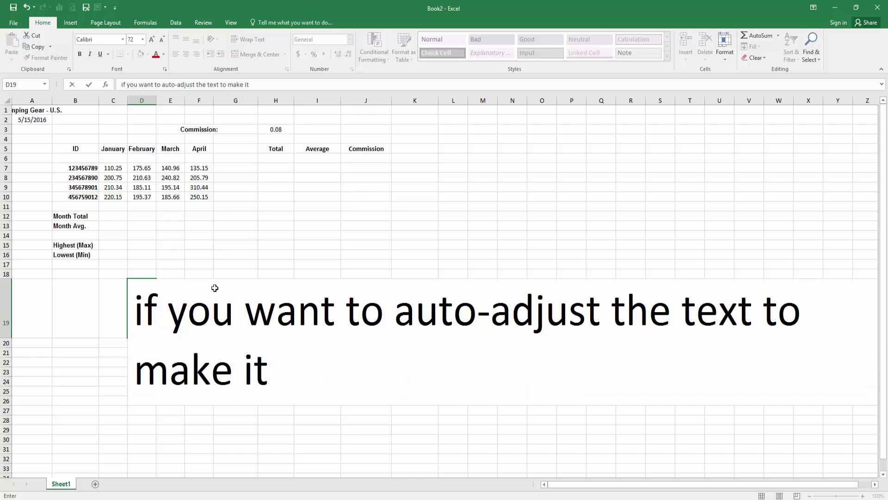
text(to look goo)
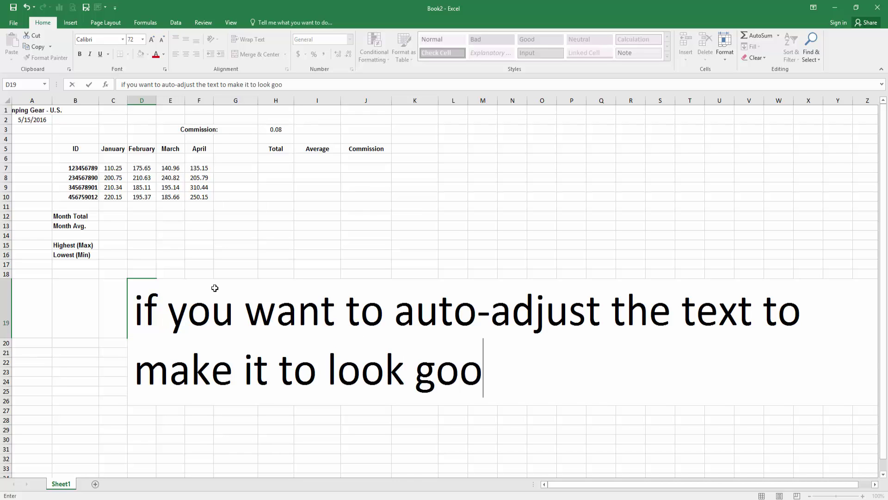
text(d, )
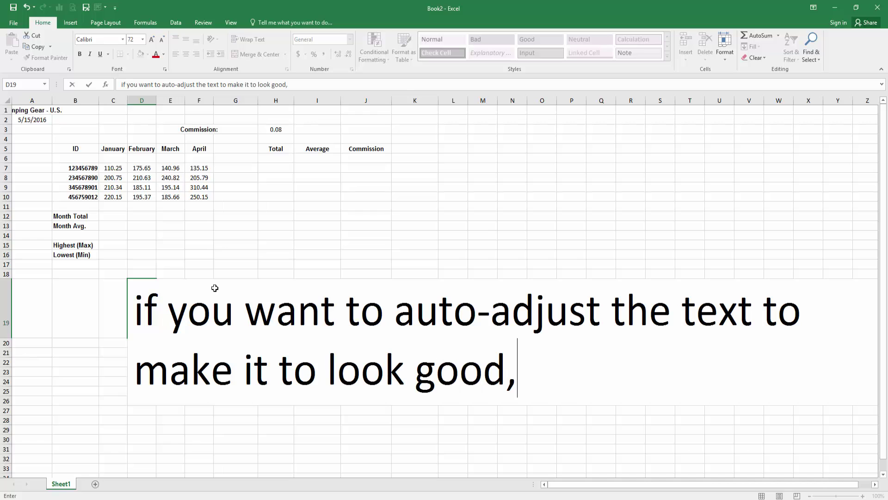
text(click on this)
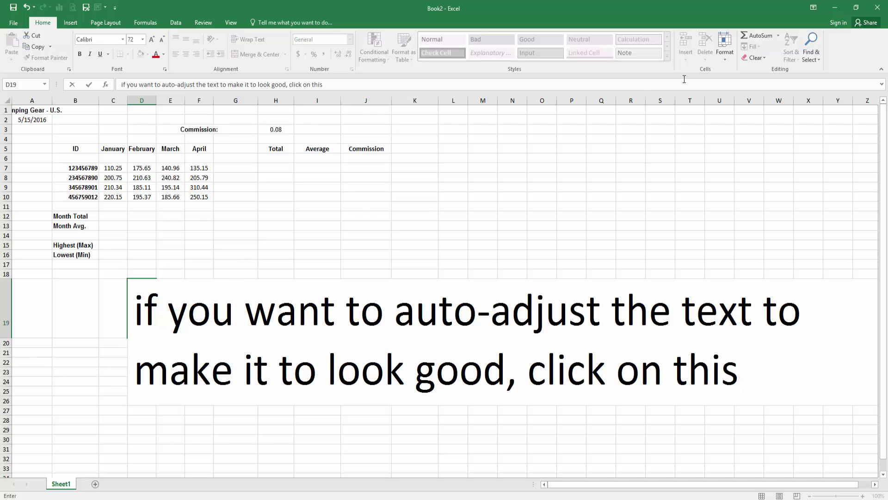
click(725, 57)
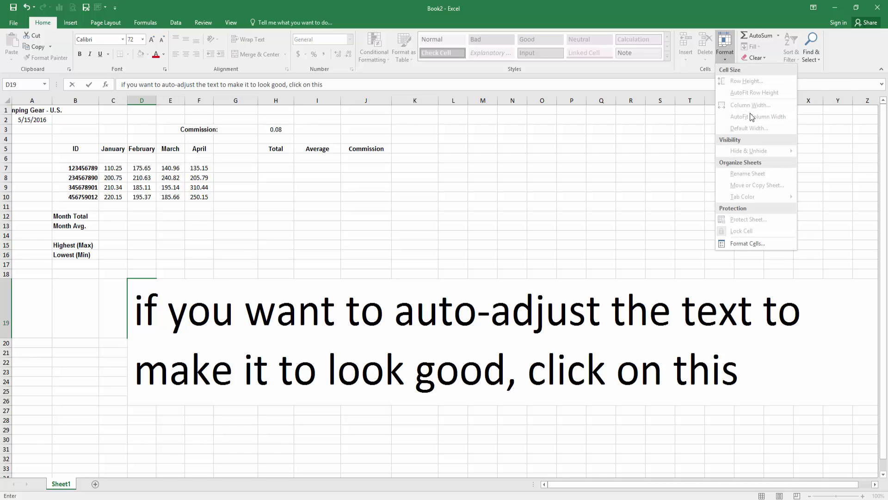
click(568, 232)
key(ctrl+z)
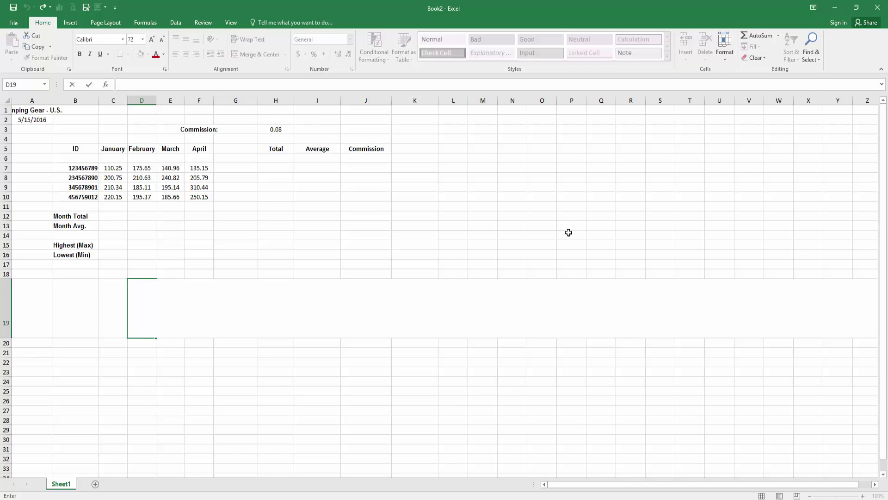
key(ctrl+y)
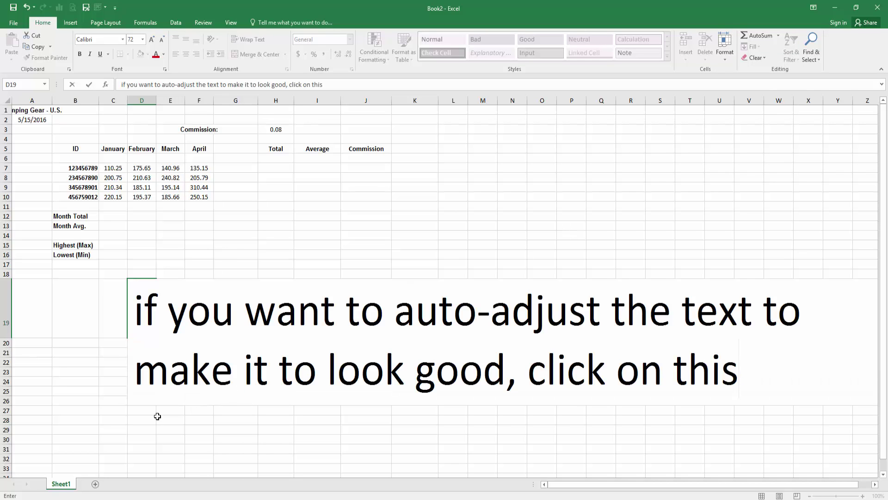
click(157, 416)
key(ctrl+z)
key(ctrl+z)
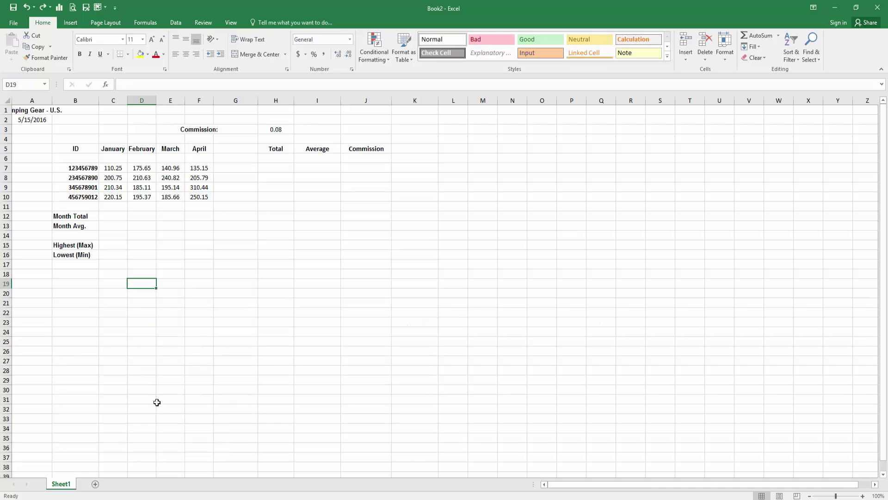
AutoFit the widths of columns A–J across the data area A1:J16
click(244, 219)
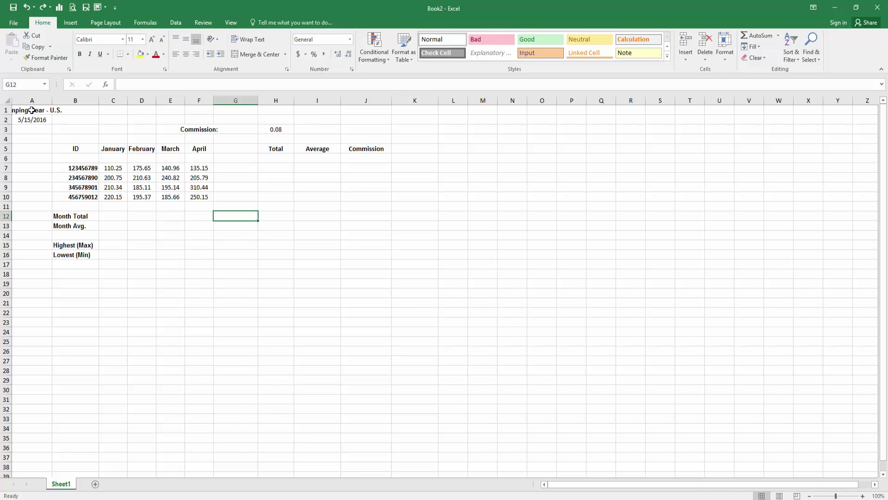
drag(32, 110, 367, 252)
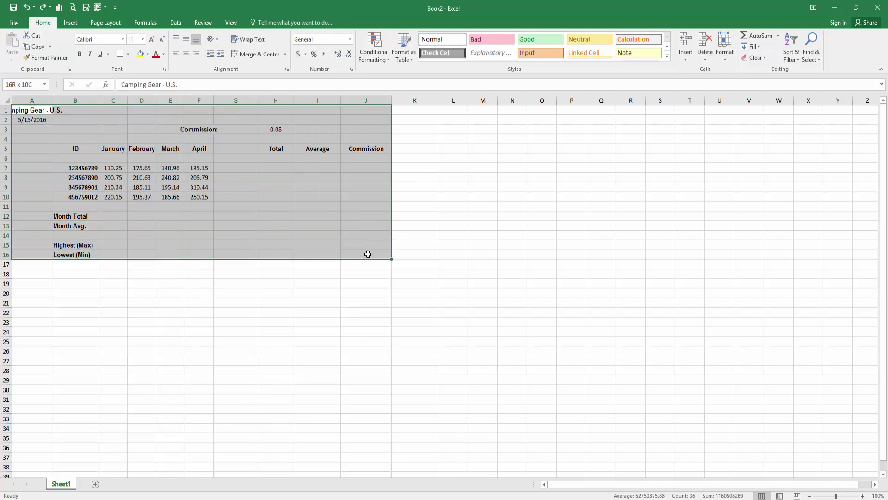
click(725, 55)
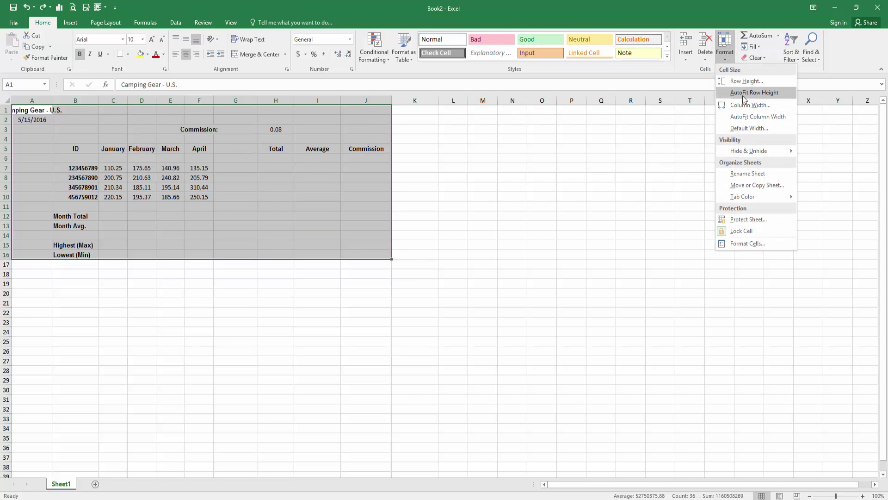
click(751, 118)
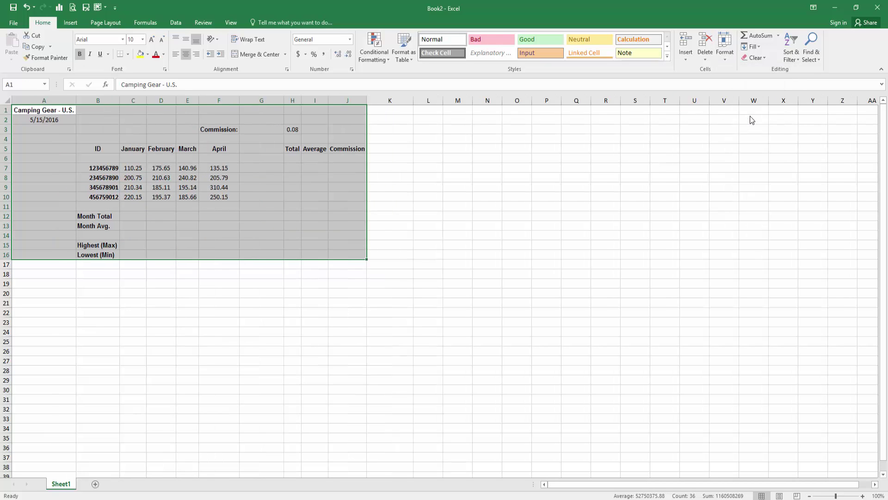
click(505, 210)
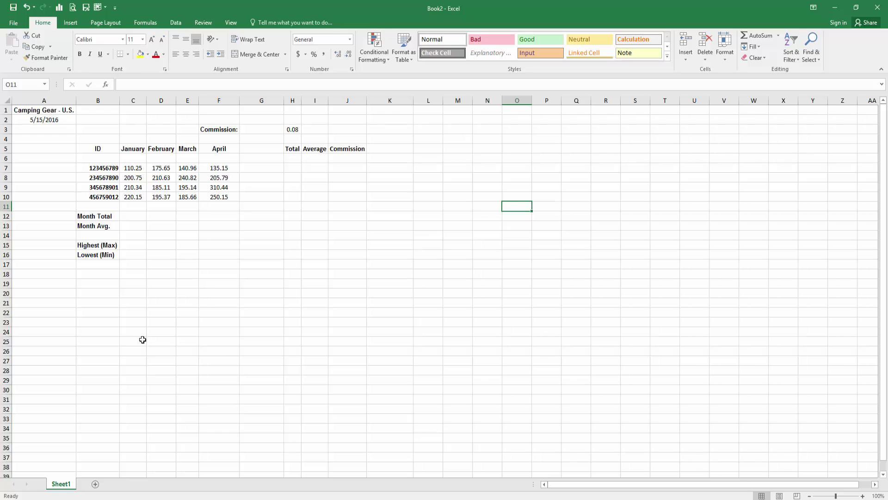
Put a 72-point caption in D21: "if you want to add everything in a column, set up a formula like this:"
click(157, 305)
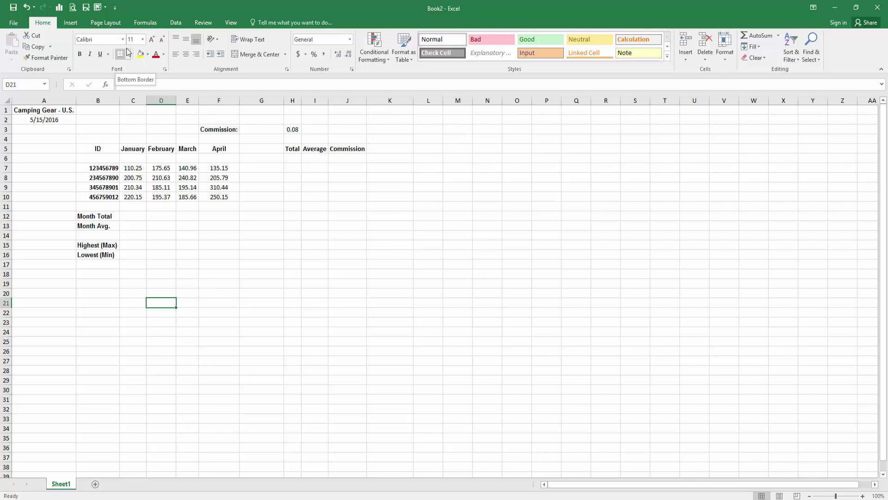
click(143, 39)
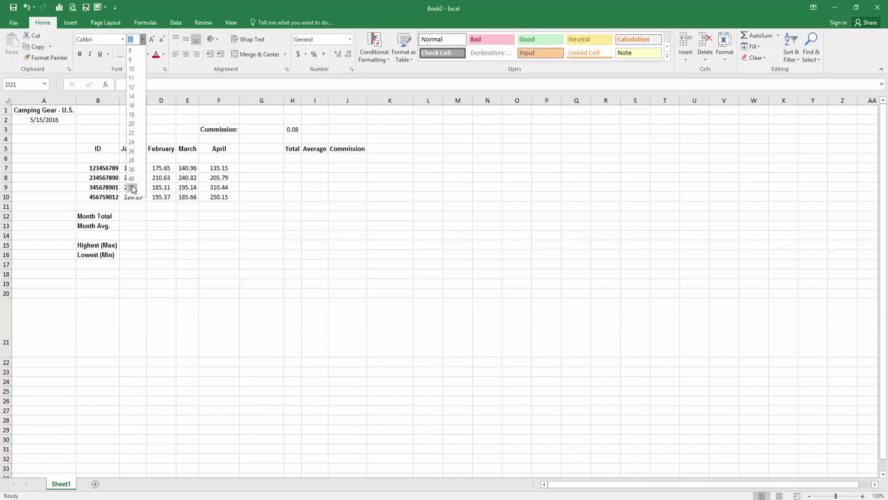
click(131, 188)
text(if you w)
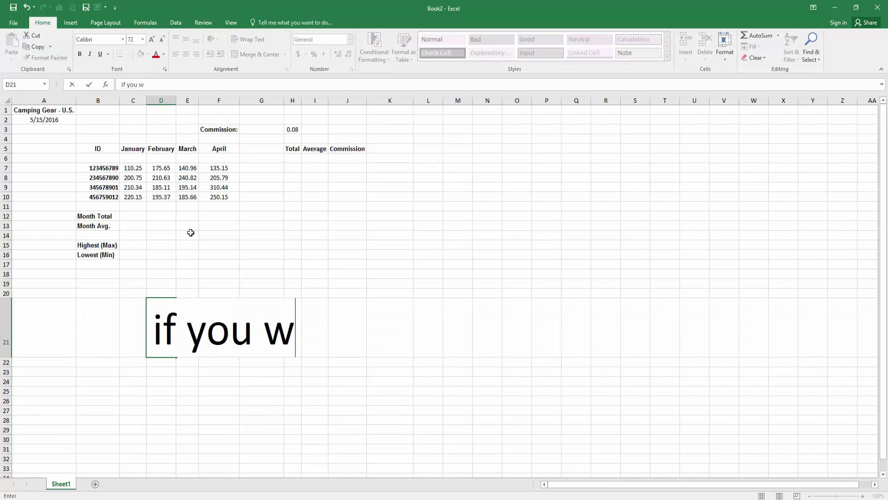
text(ant to )
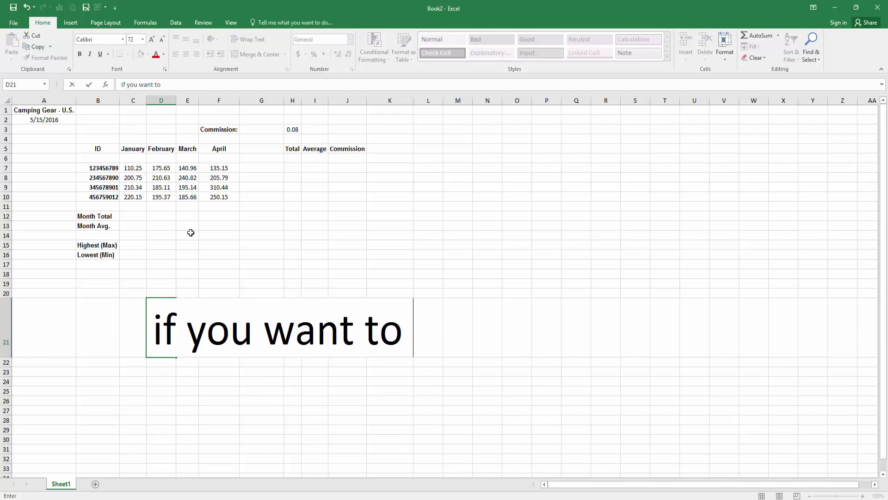
text(add e)
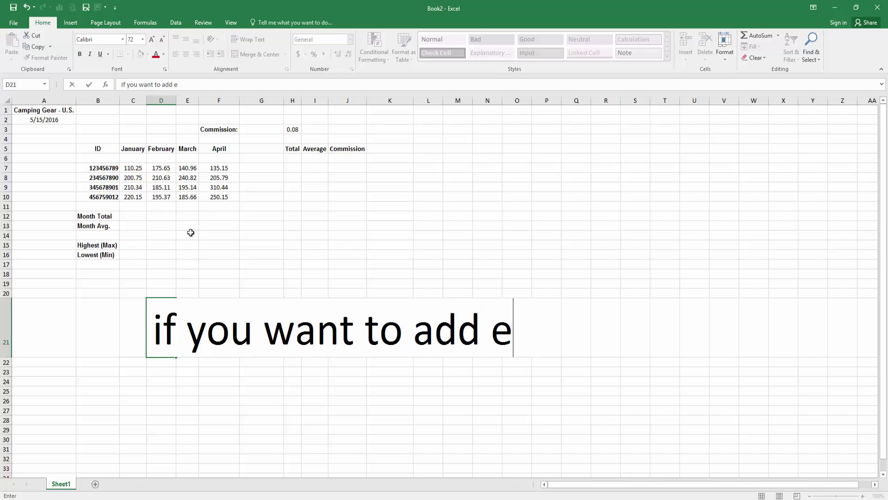
text(verything in a )
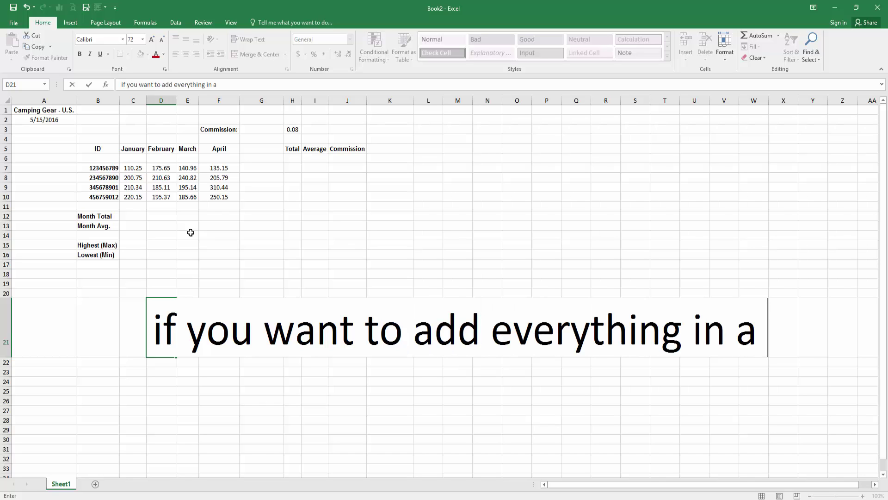
text(column)
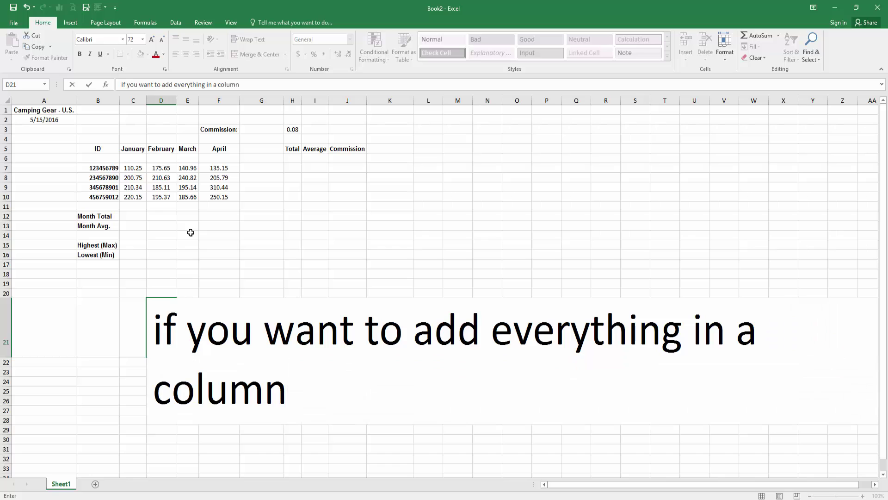
text(, set )
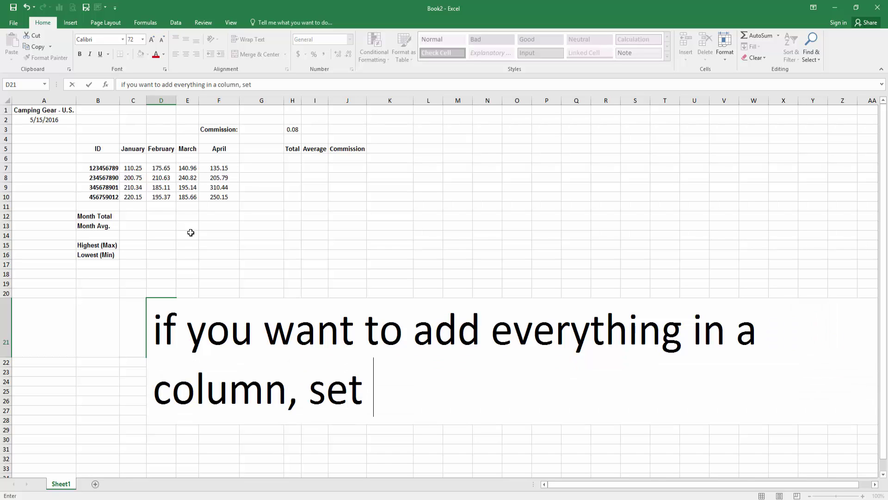
text(up a formula)
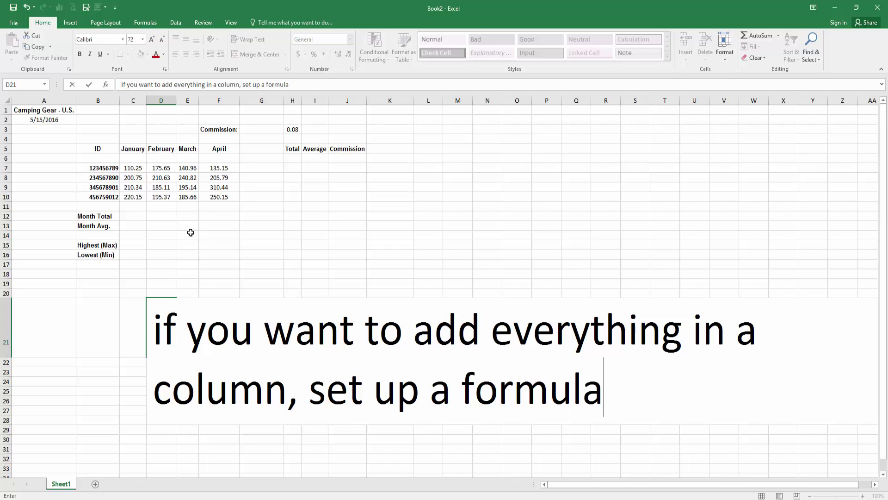
text( like th)
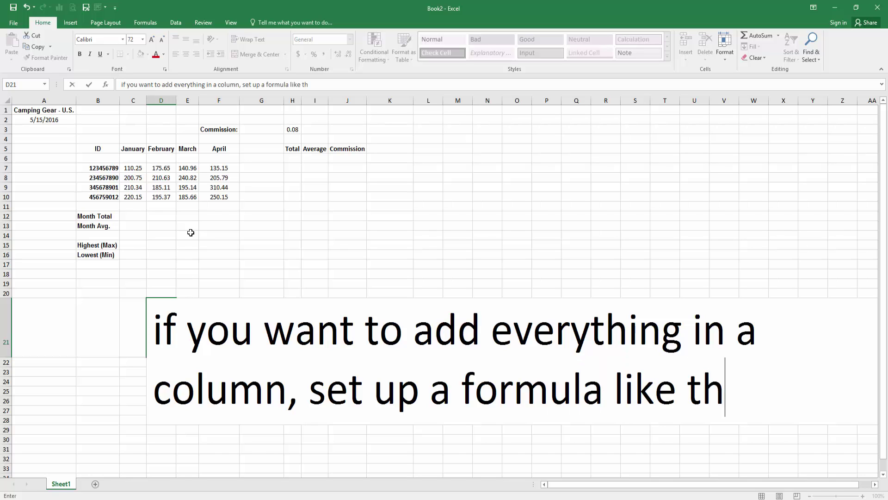
text(is:)
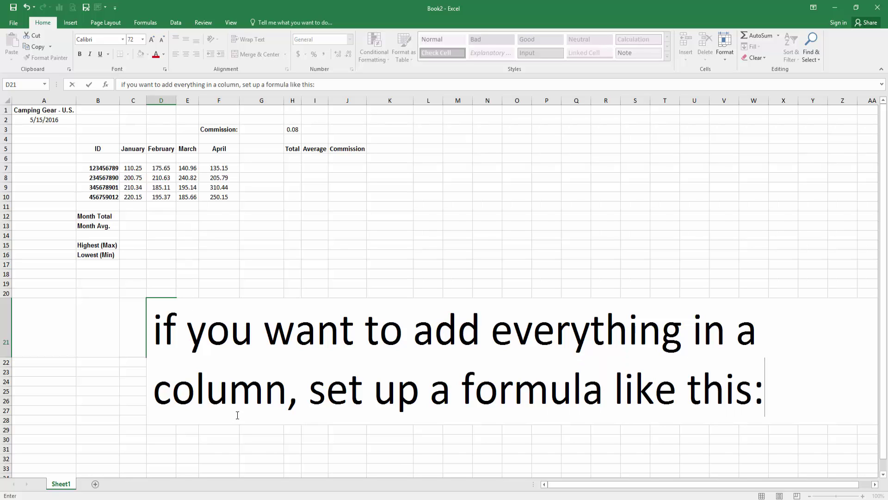
click(241, 430)
Undo the caption and enter =SUM(C7:C10) in C12 for January's total, 741.49
key(ctrl+z)
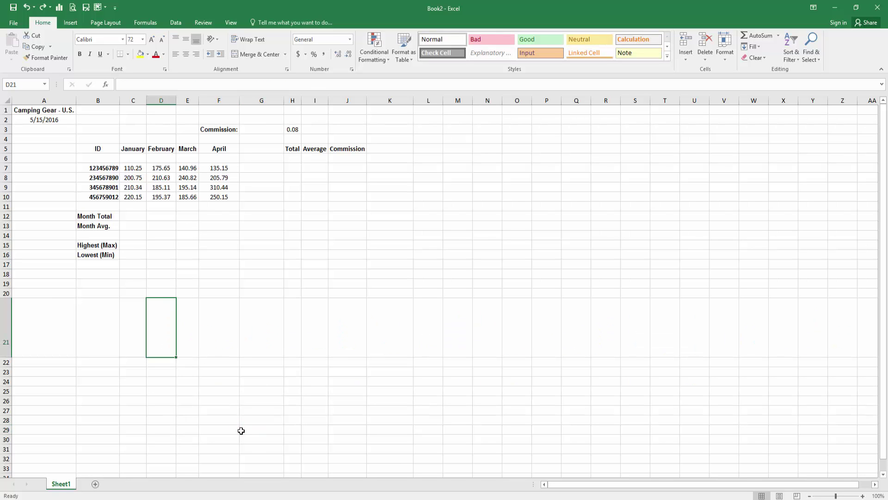
key(ctrl+z)
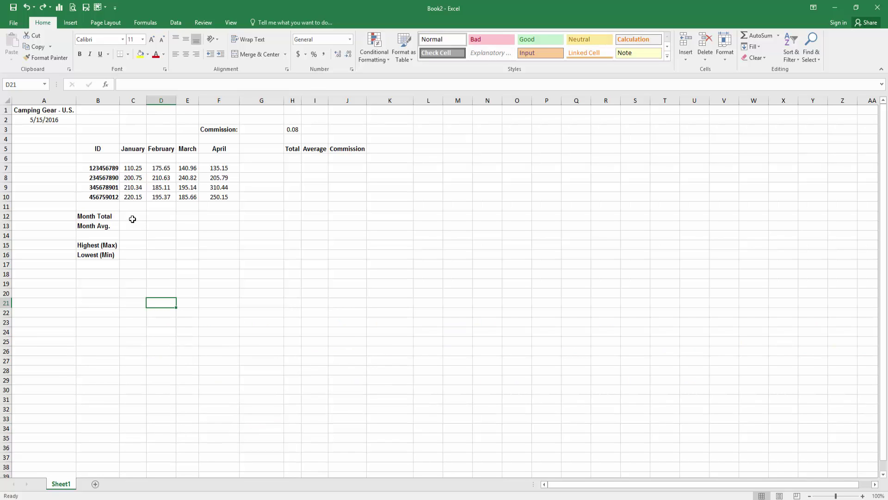
click(132, 218)
text(=)
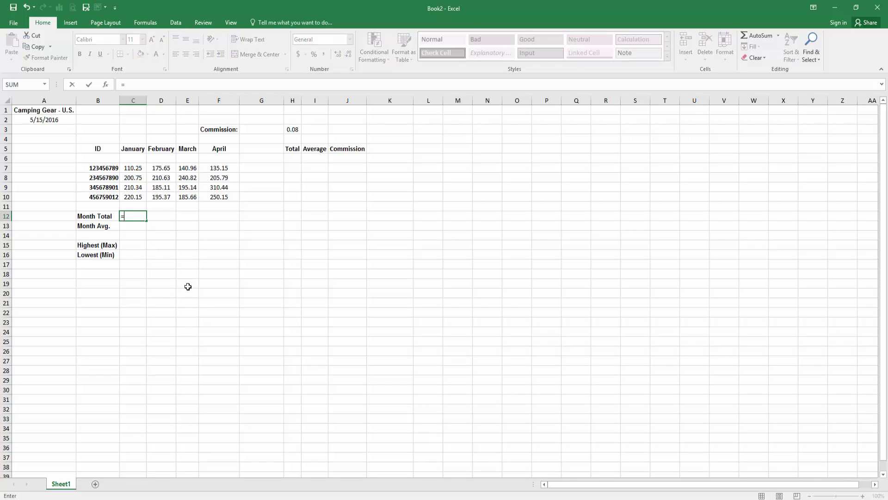
text(sum)
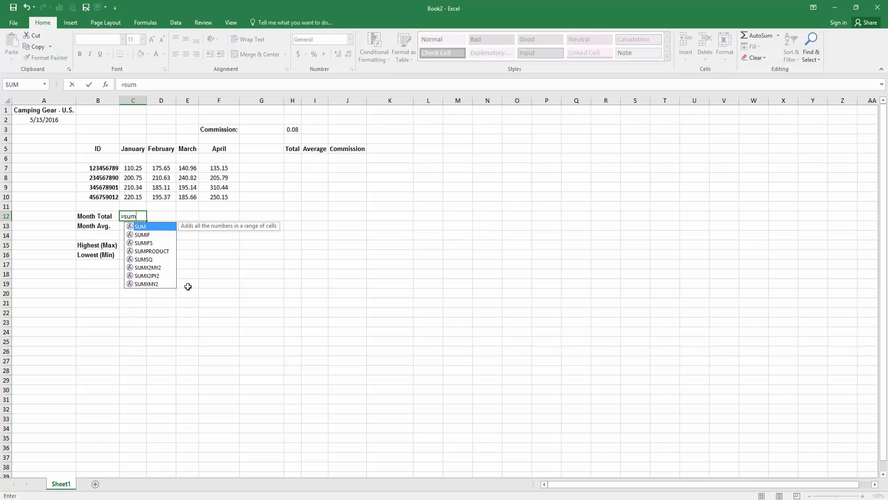
text(()
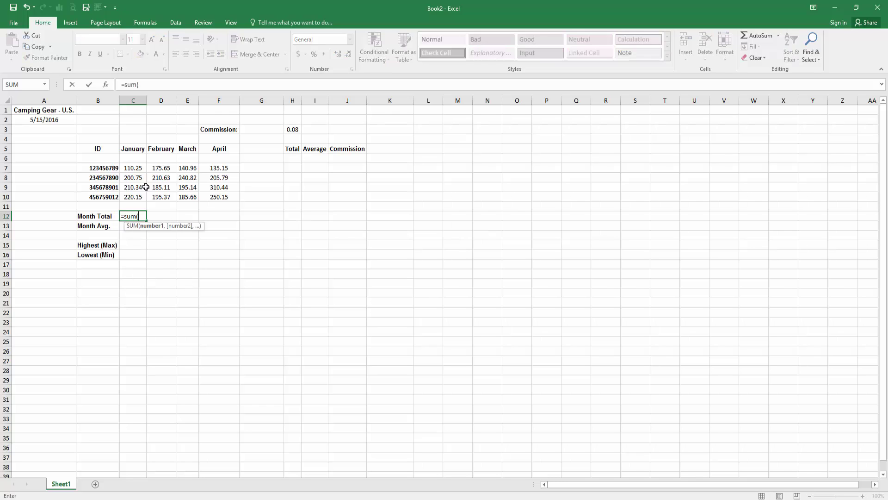
drag(133, 169, 133, 197)
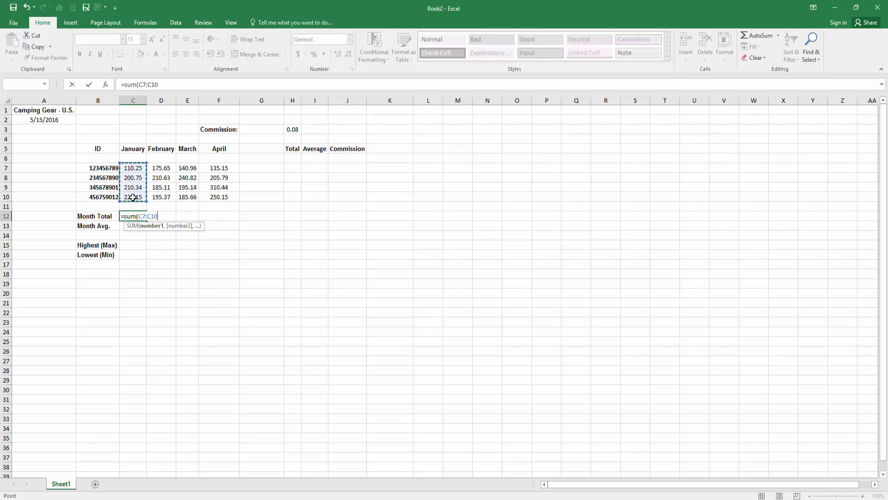
key(Return)
Enter =SUM(D7:D10) in D12 for February's total, 766.76, and copy it
key(Up)
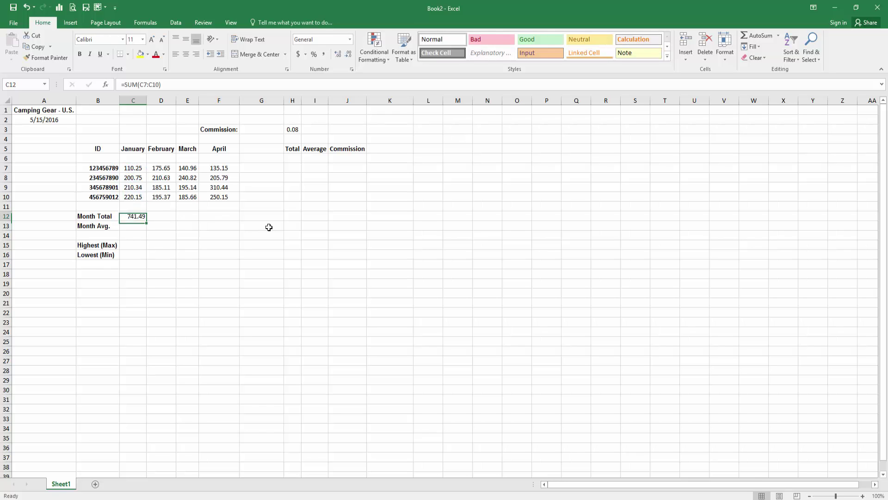
key(Right)
text(s)
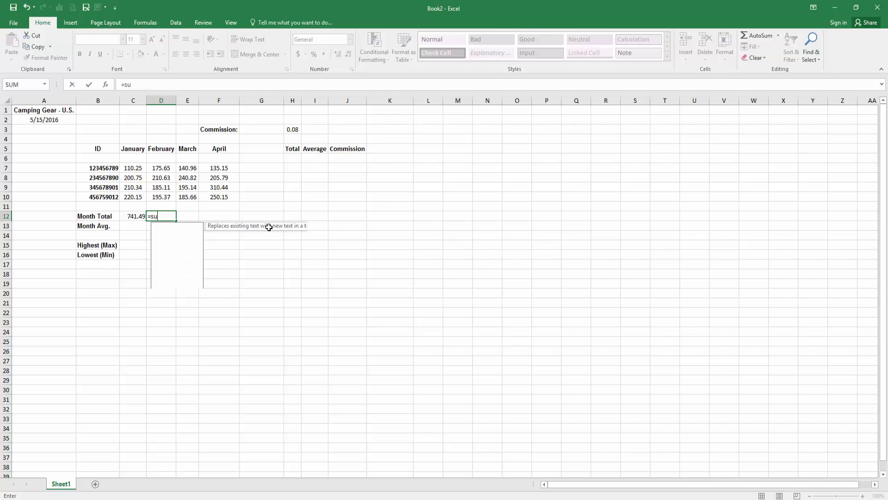
text(um()
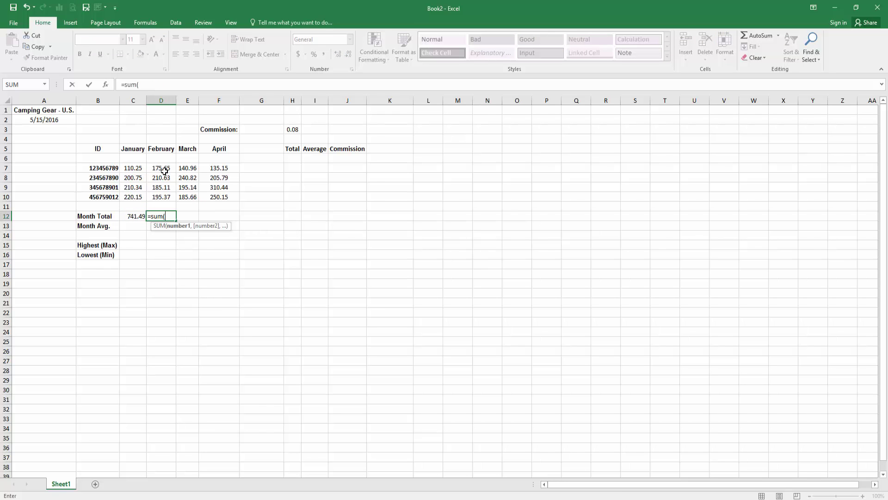
drag(164, 170, 164, 197)
key(Return)
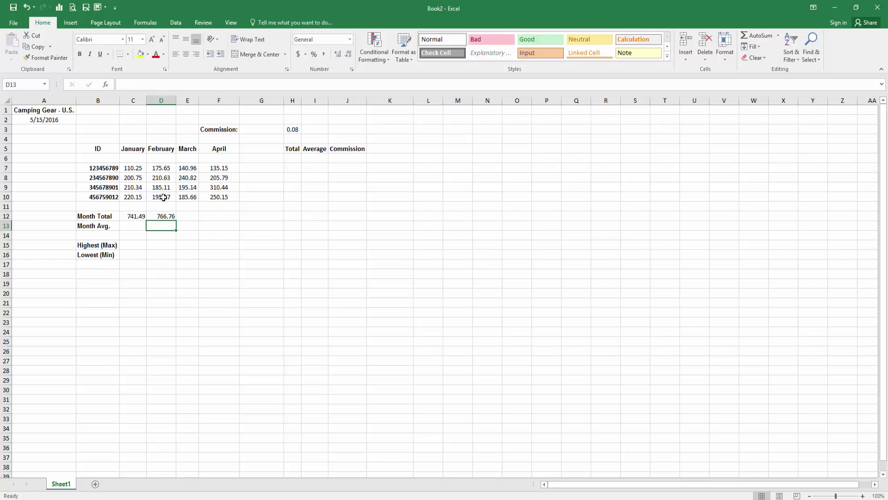
key(Up)
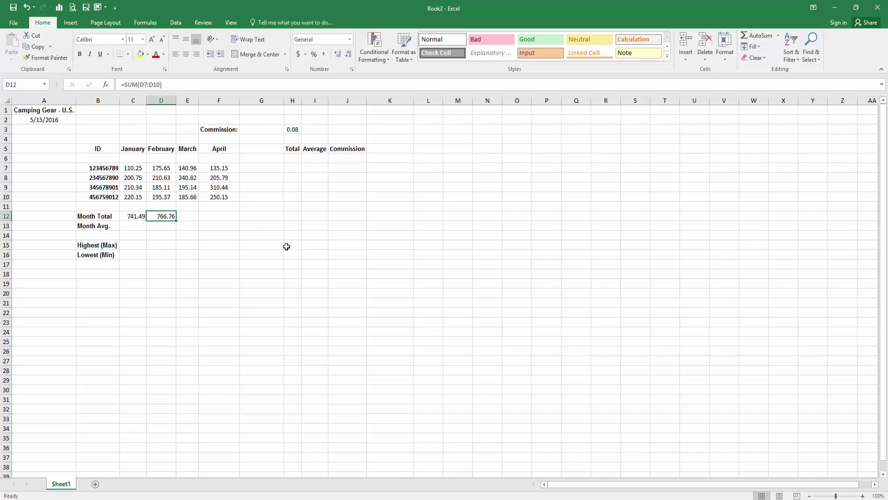
key(ctrl+c)
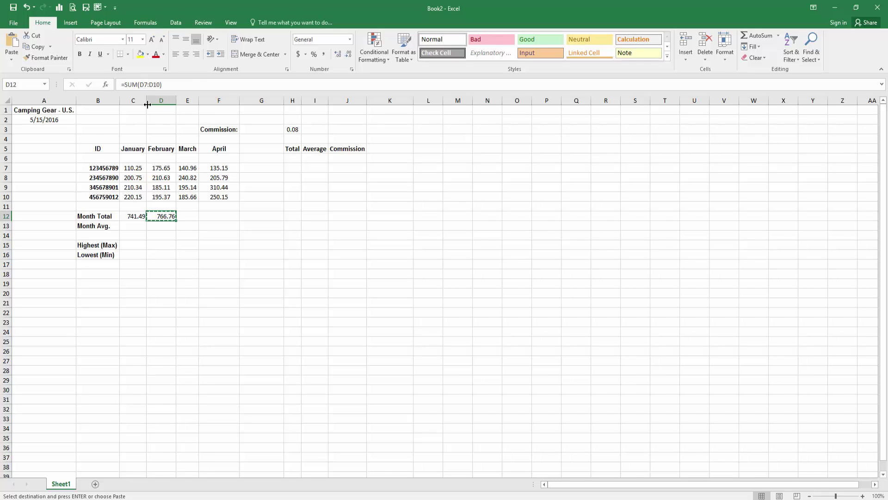
Set B18 to 72 point and type the tip on copying with "Ctrl + C" and pasting with "Ctrl + V"
click(143, 41)
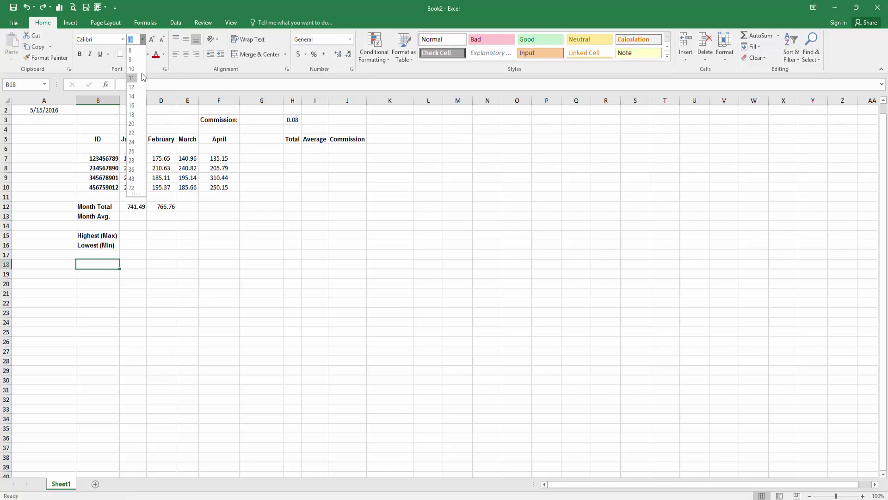
click(134, 192)
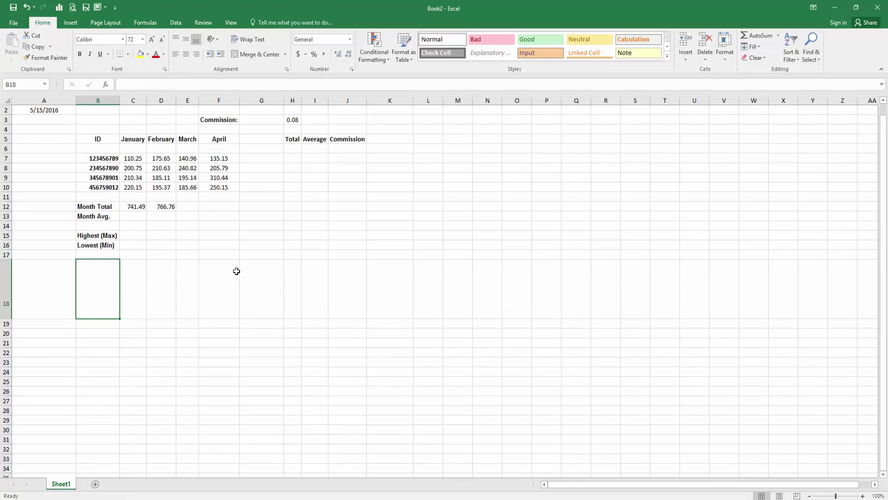
text(If you w)
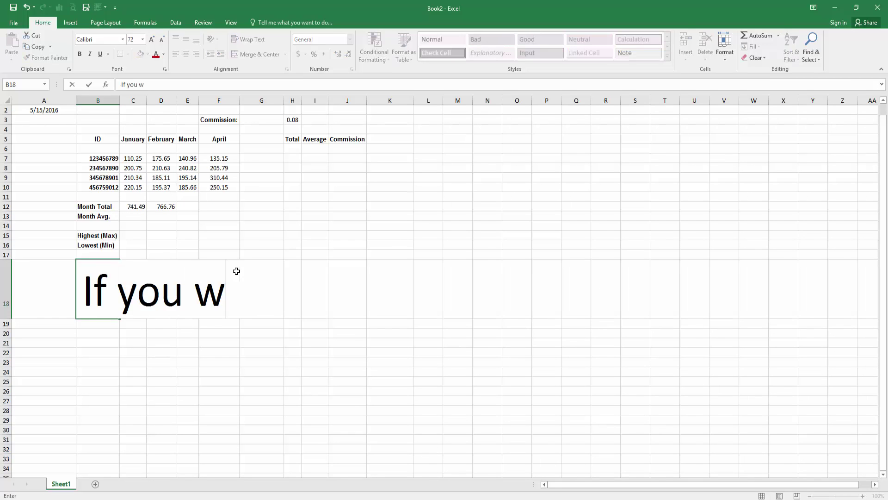
text(ant to copy and)
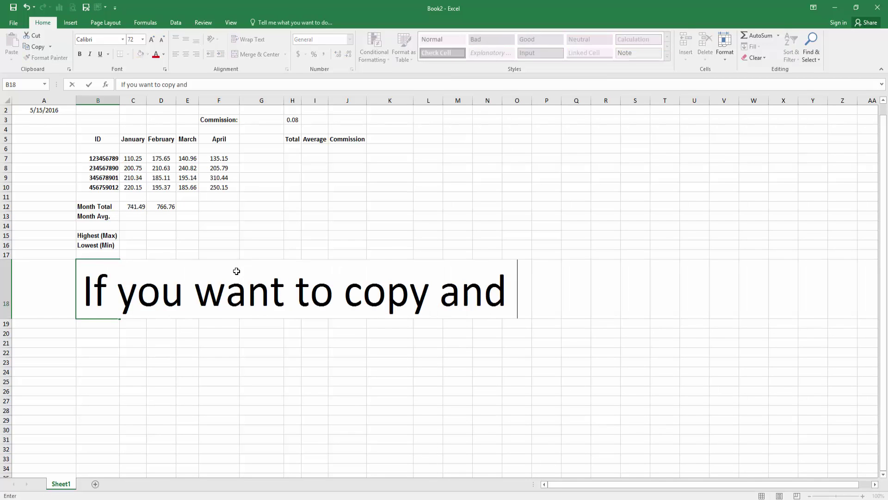
text( paste a cel)
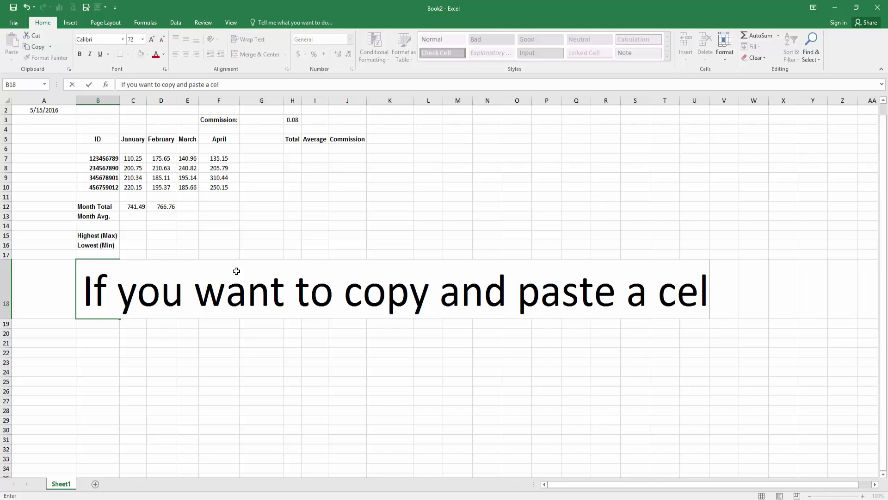
text(l, first)
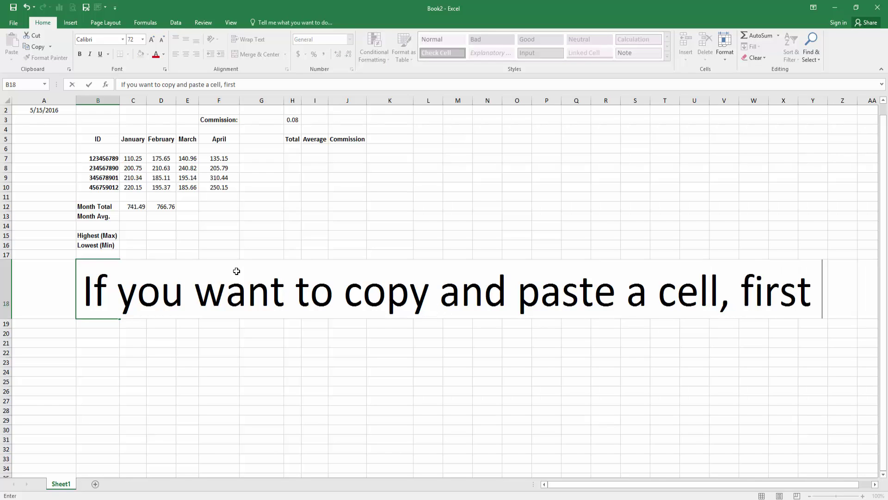
text( use "C)
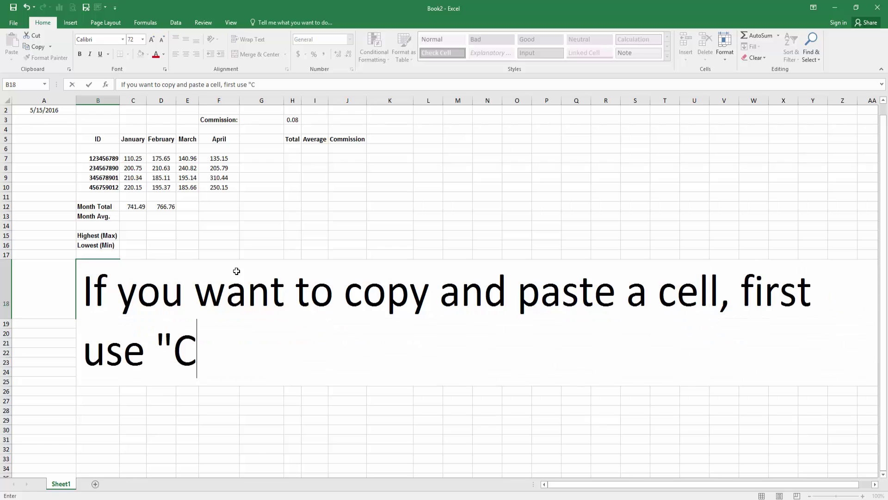
text(trl + C)
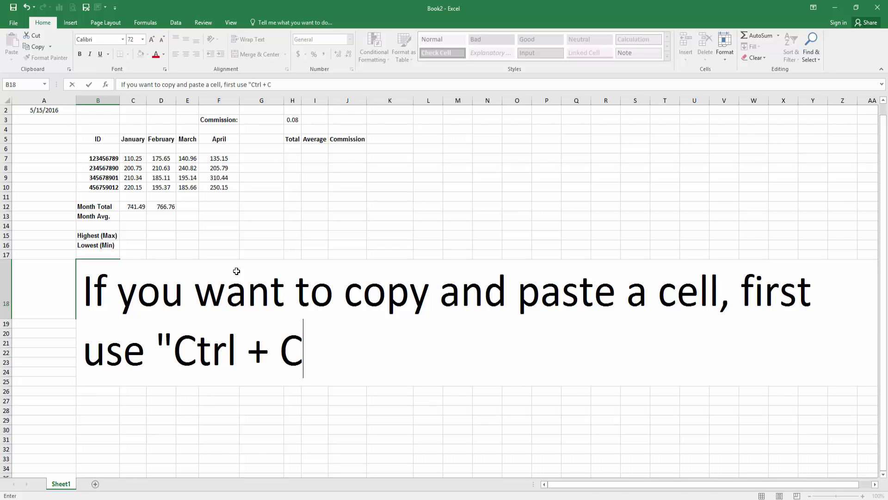
text(" to copy)
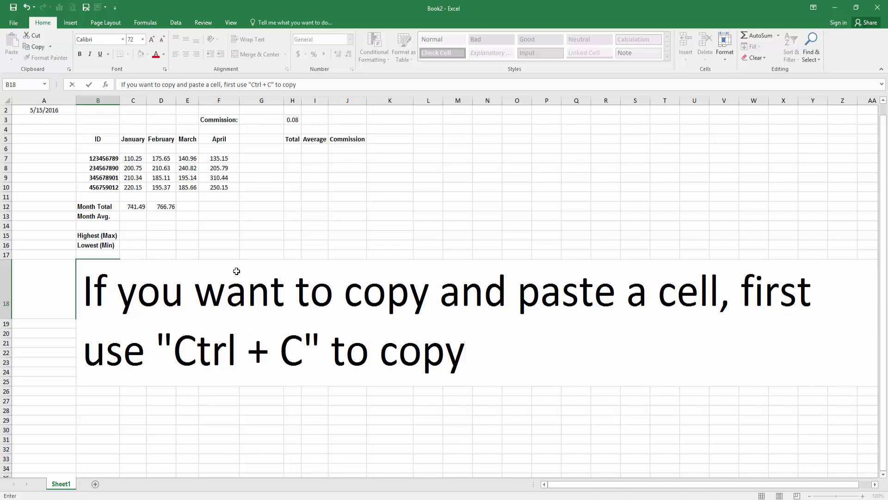
text( and then )
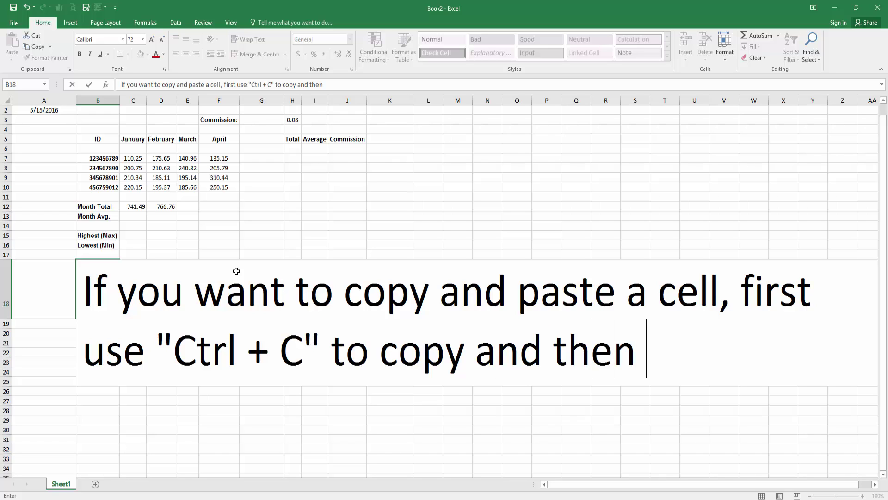
text("Ctrl + )
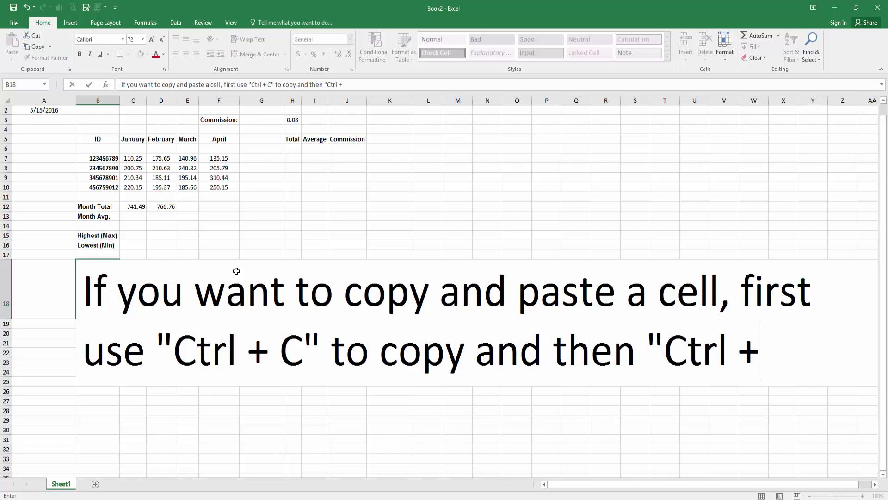
text(V")
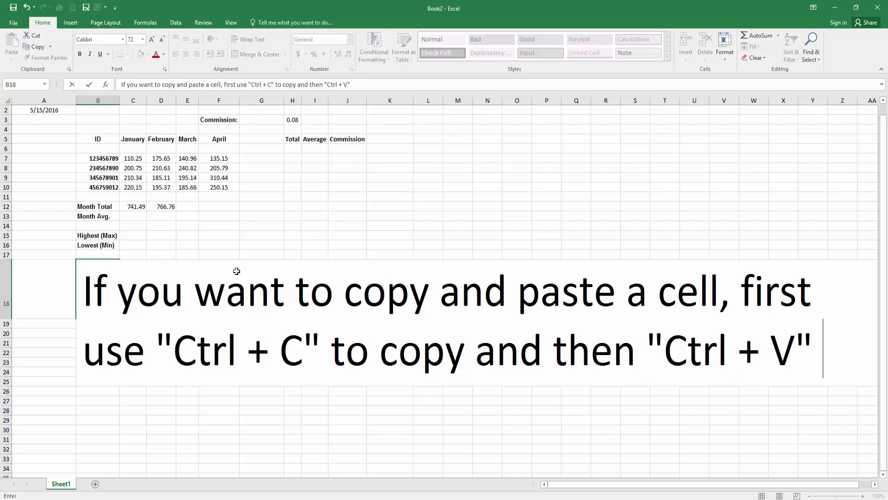
text( to paste)
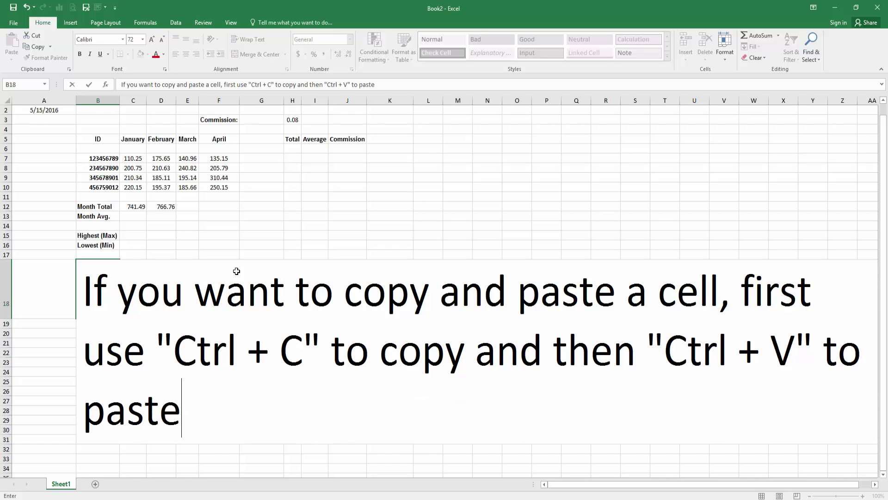
Commit the copy-and-paste tip, then undo both it and the 72-point size
click(452, 210)
key(ctrl+z)
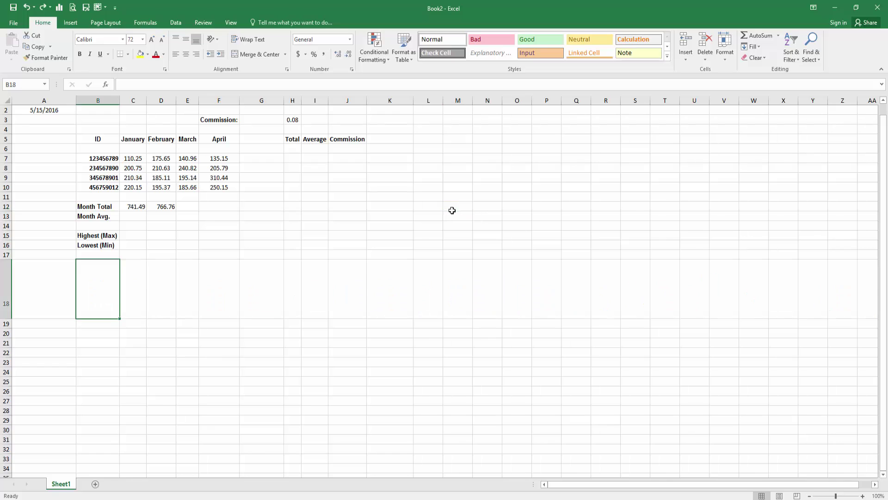
key(ctrl+z)
Paste the SUM formula into E12 and F12, giving March 762.58 and April 901.53
click(168, 209)
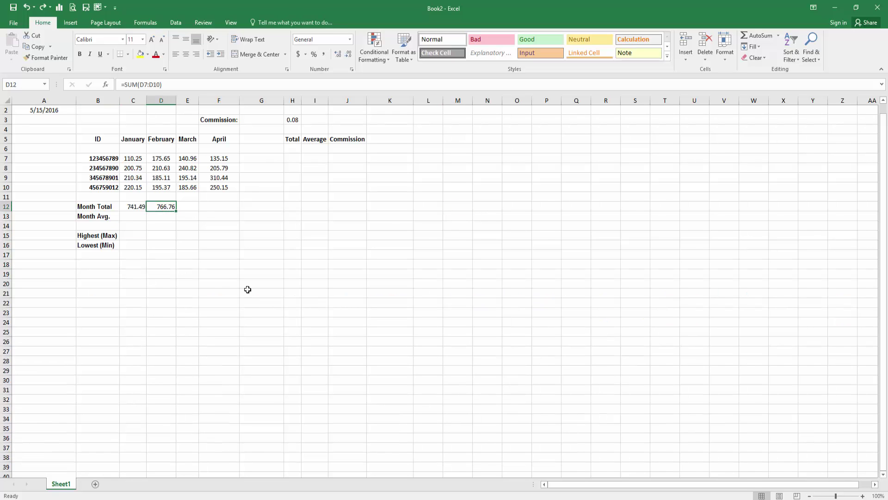
key(ctrl+c)
key(Right)
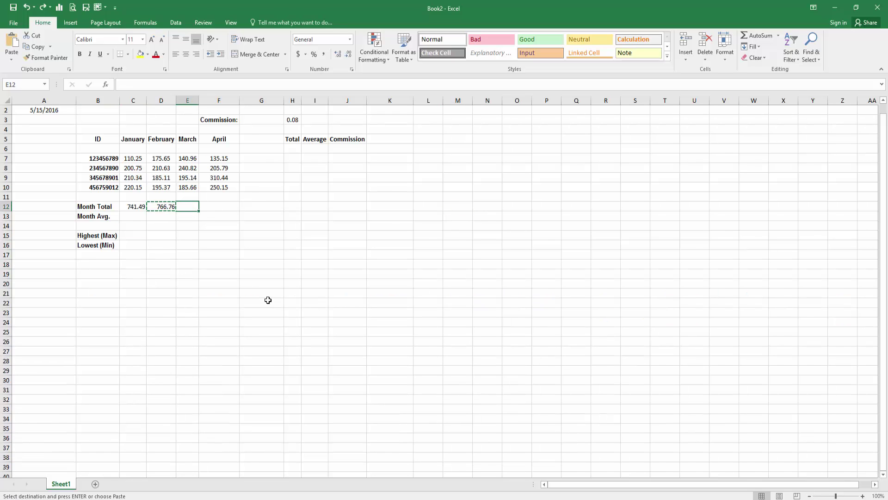
key(ctrl+v)
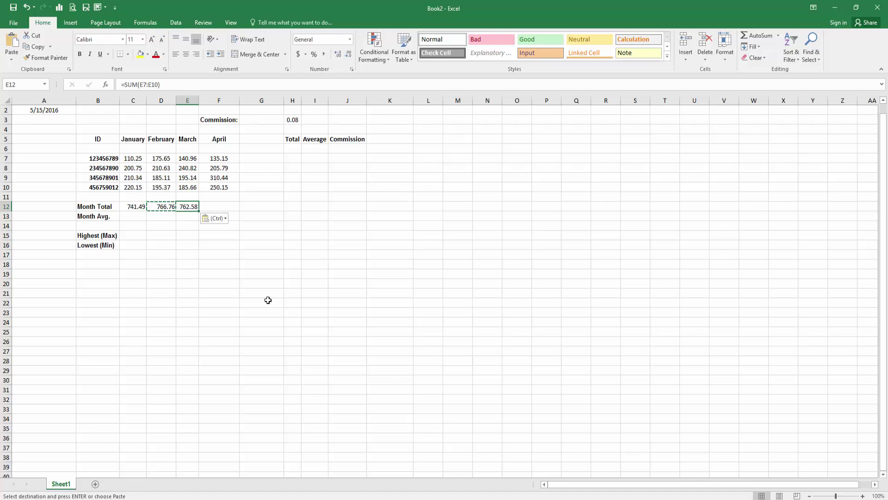
key(ctrl+c)
key(Right)
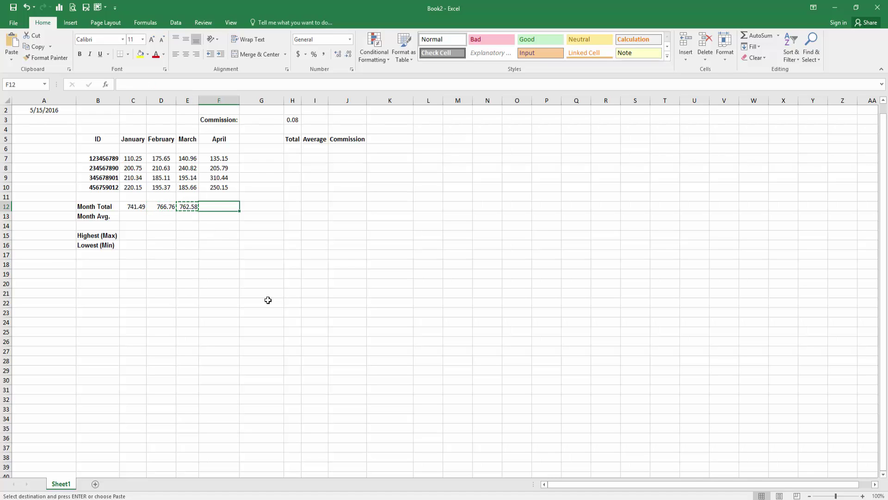
key(ctrl+v)
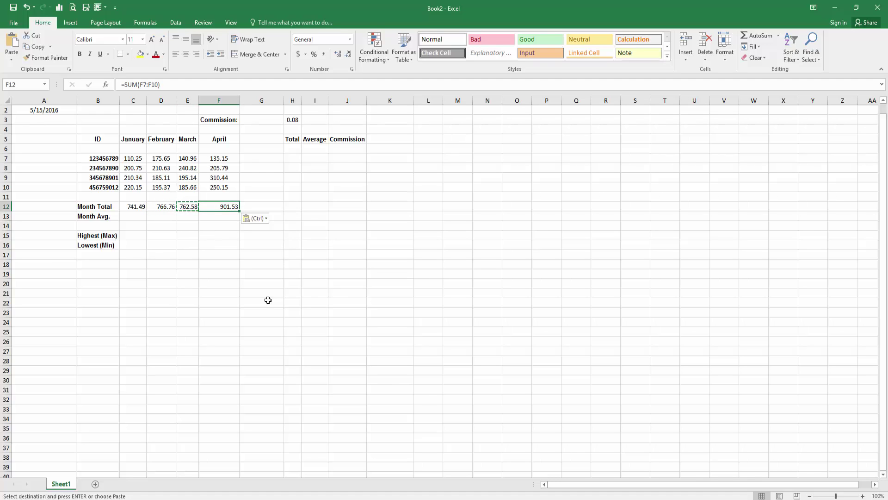
Copy January's total formula from C12 across D12 to F12
key(Escape)
key(Left)
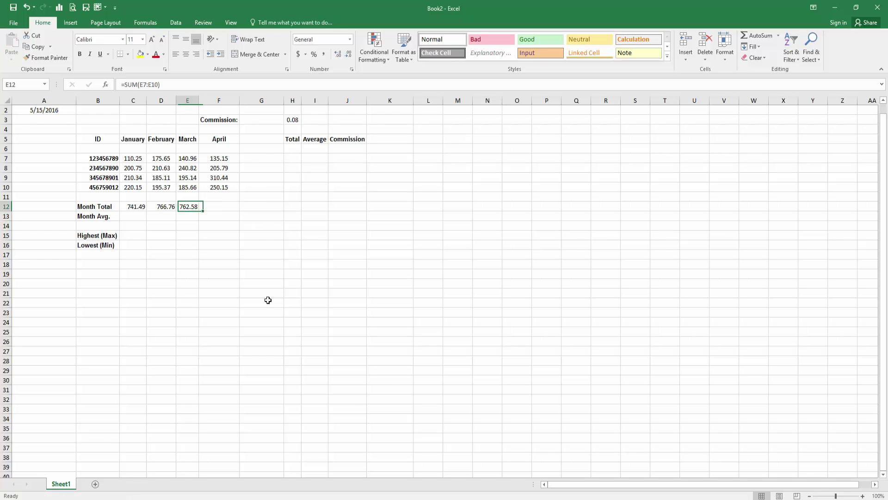
key(Left)
key(Left)
key(ctrl+c)
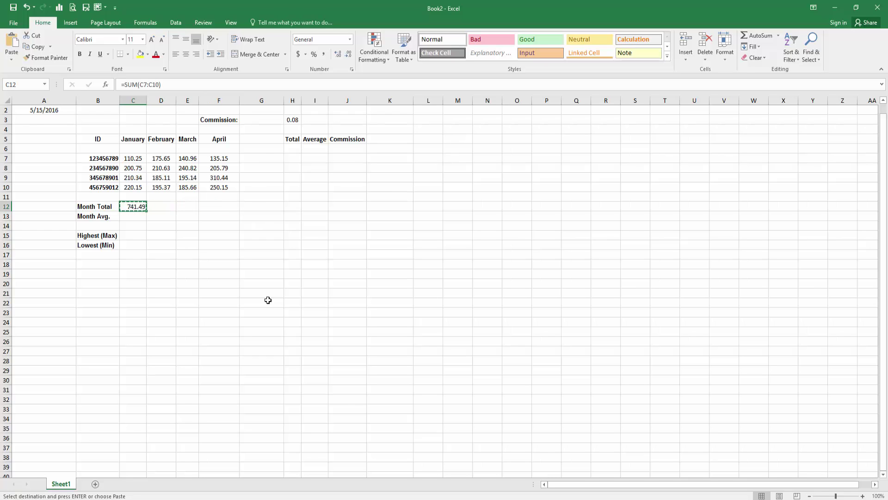
key(Right)
key(ctrl+v)
key(Right)
key(ctrl+v)
key(Right)
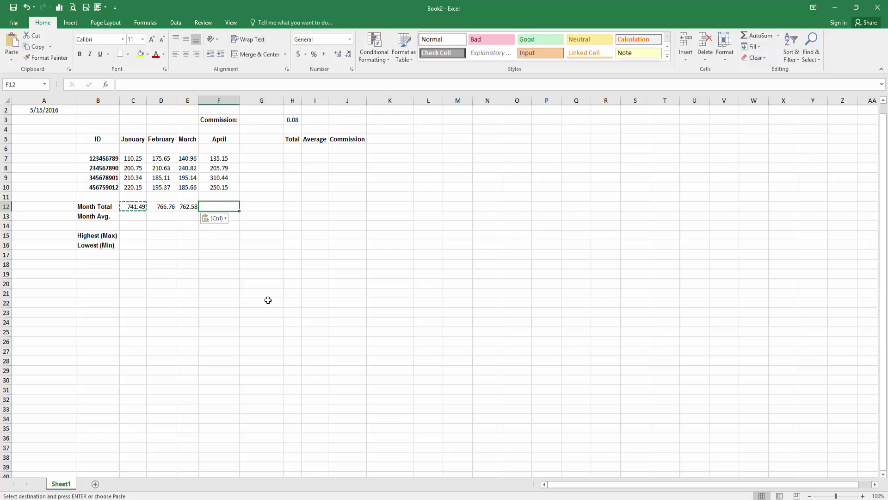
key(ctrl+v)
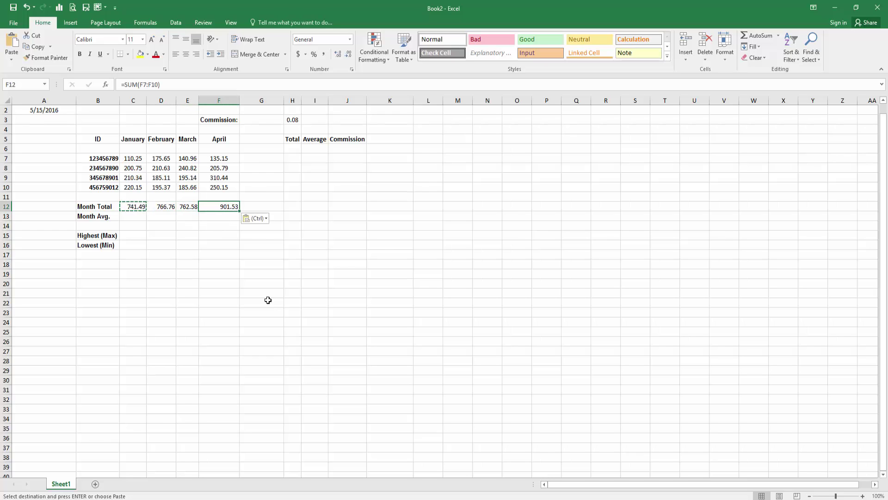
key(Escape)
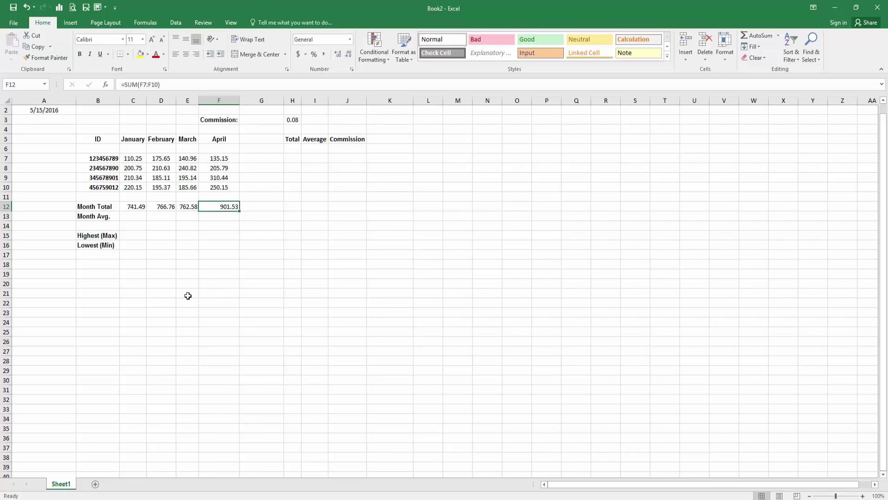
click(188, 295)
click(123, 291)
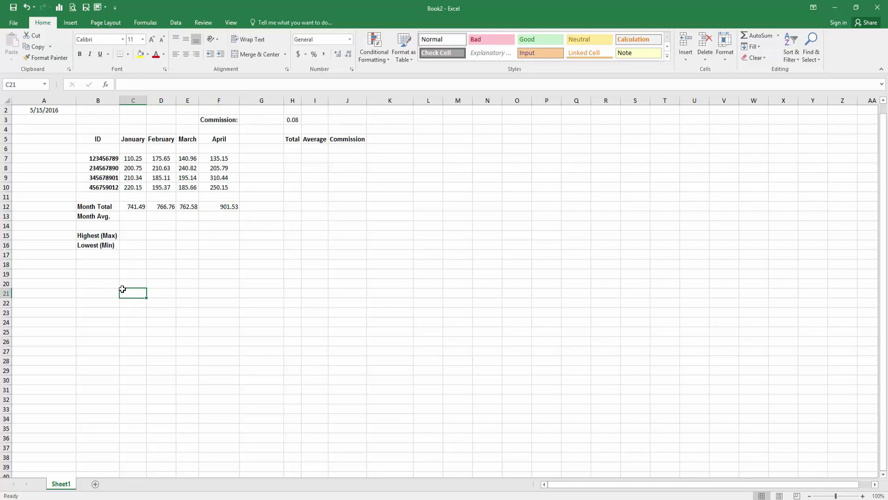
click(142, 41)
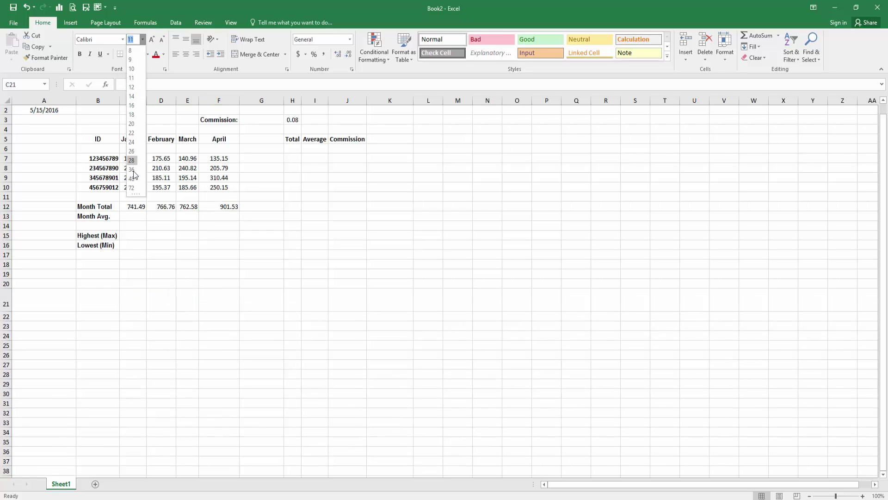
click(134, 192)
text(If y)
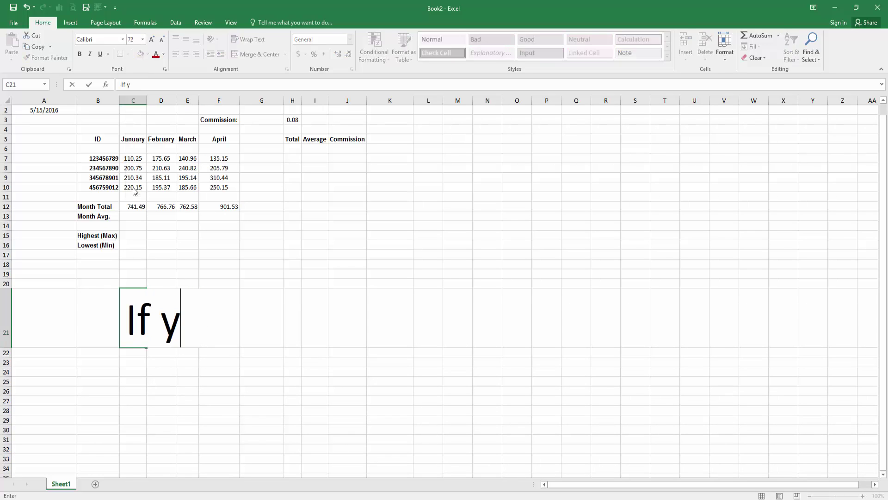
text(ou want to find the)
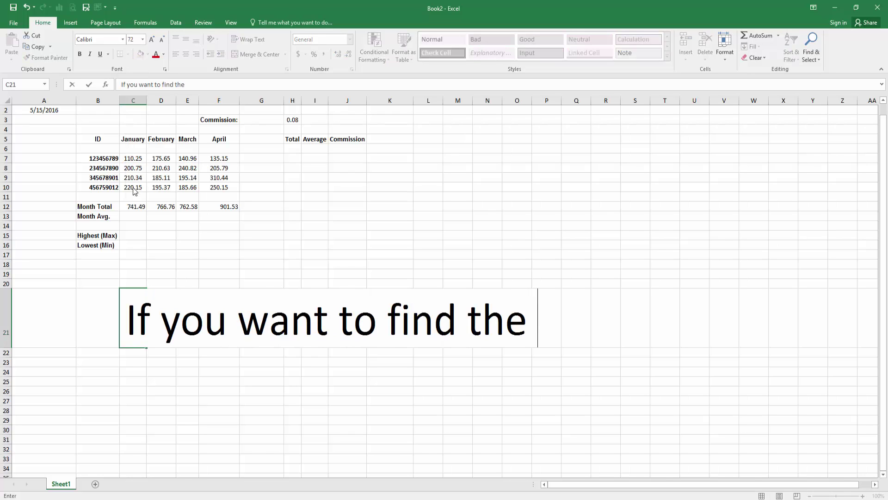
text( average)
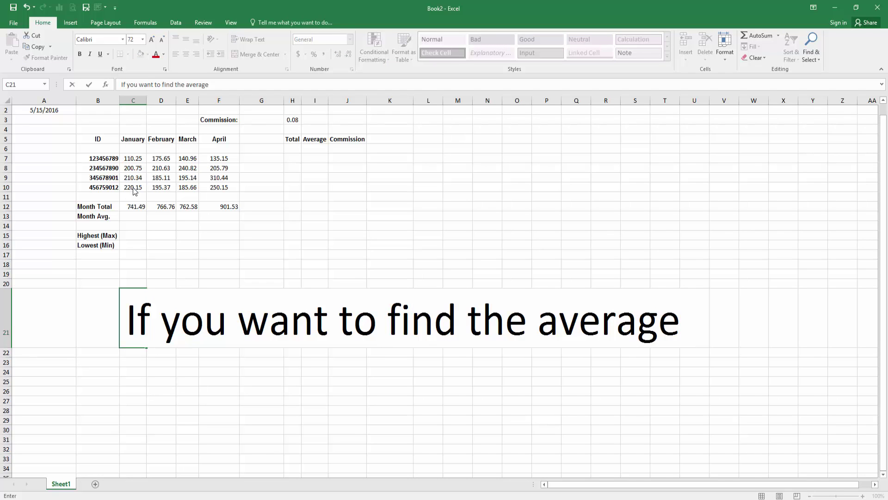
text( of )
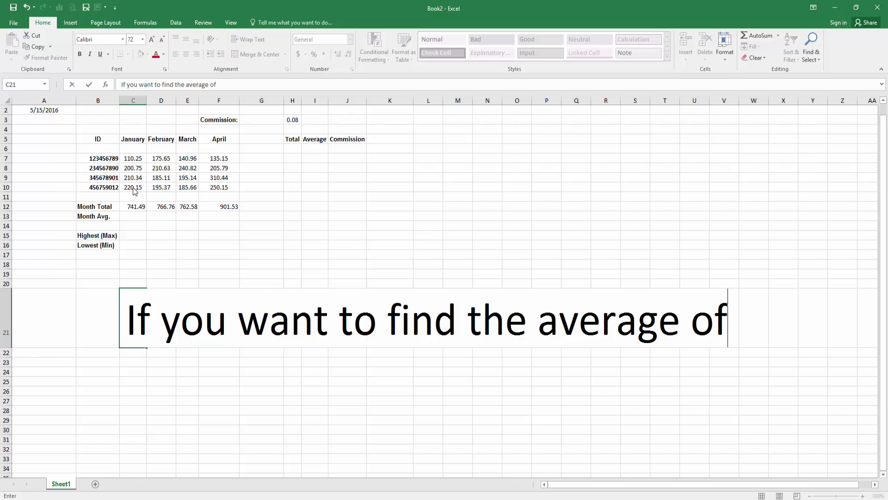
text(a colu)
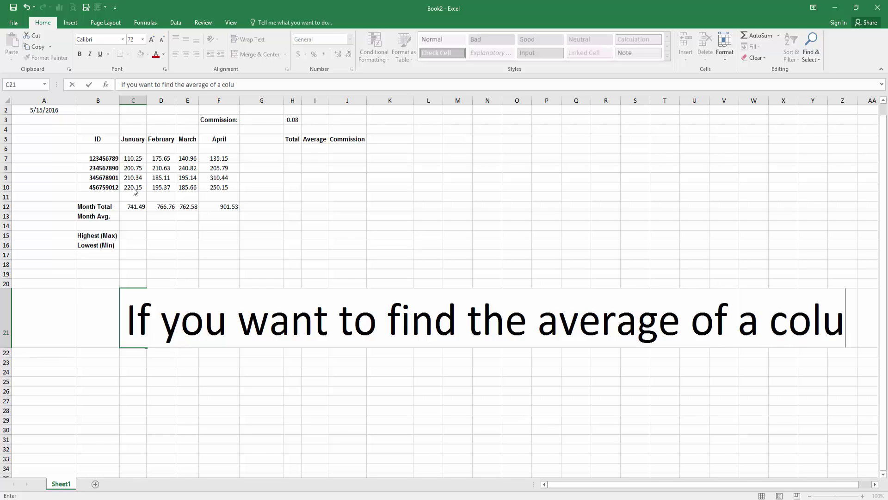
text(mn,)
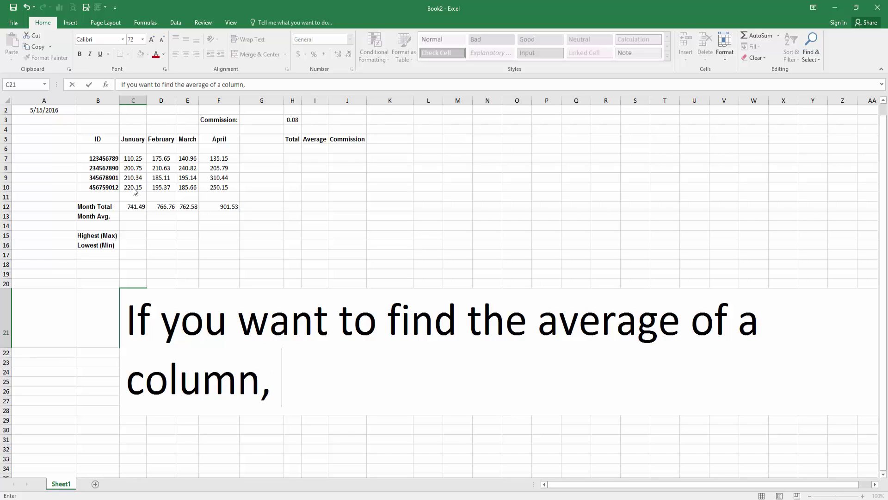
text( do this:)
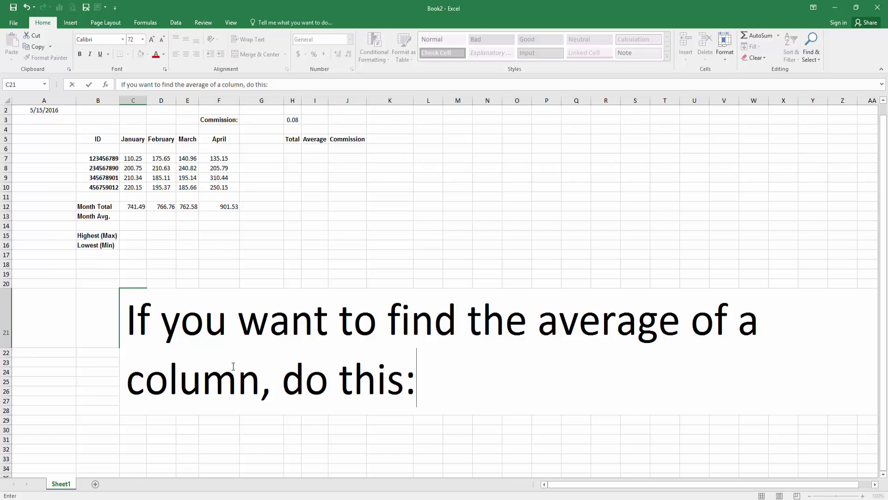
click(273, 440)
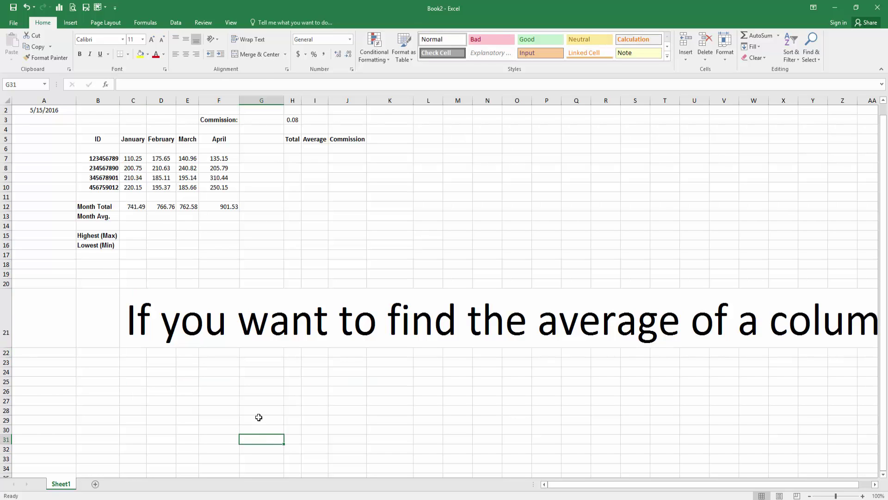
key(ctrl+z)
key(ctrl+z)
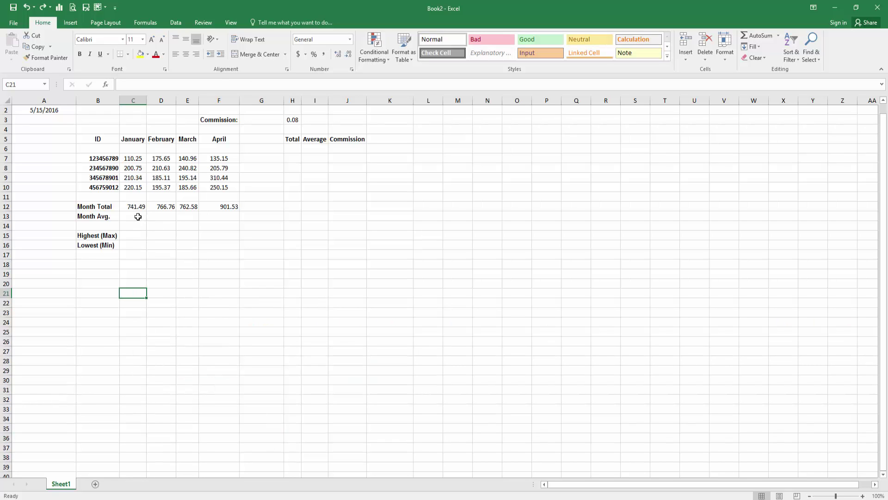
Enter =AVERAGE(C7:C10) in C13 for January's average, 185.373
click(137, 217)
text(=ave)
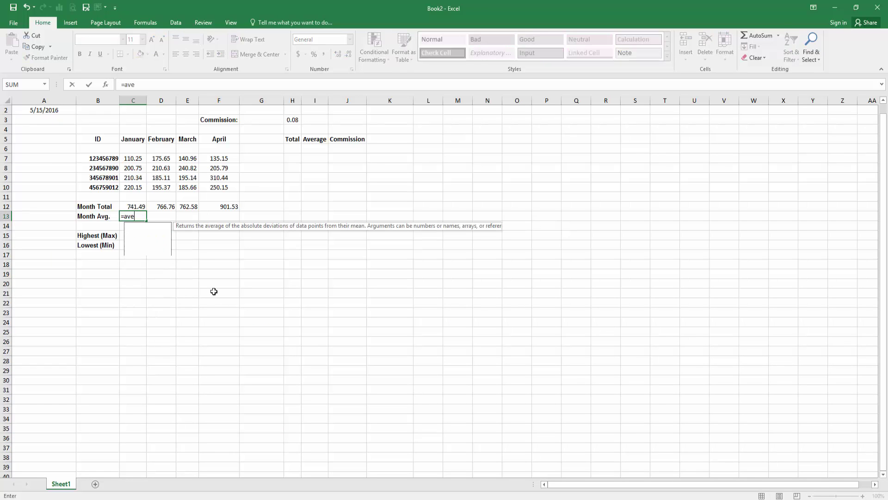
text(rage()
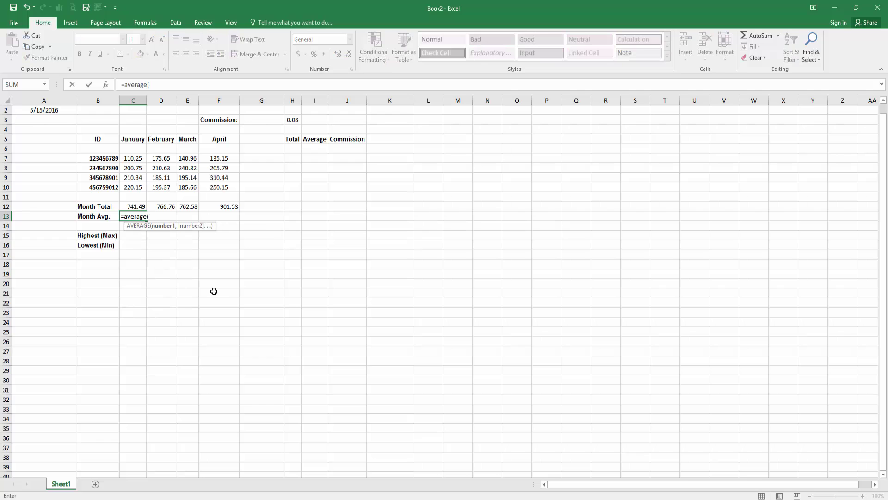
click(133, 157)
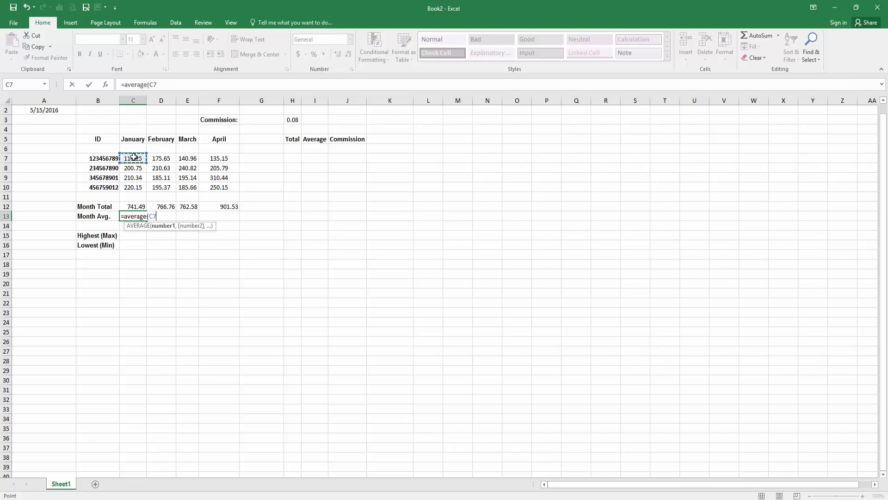
drag(134, 161, 134, 187)
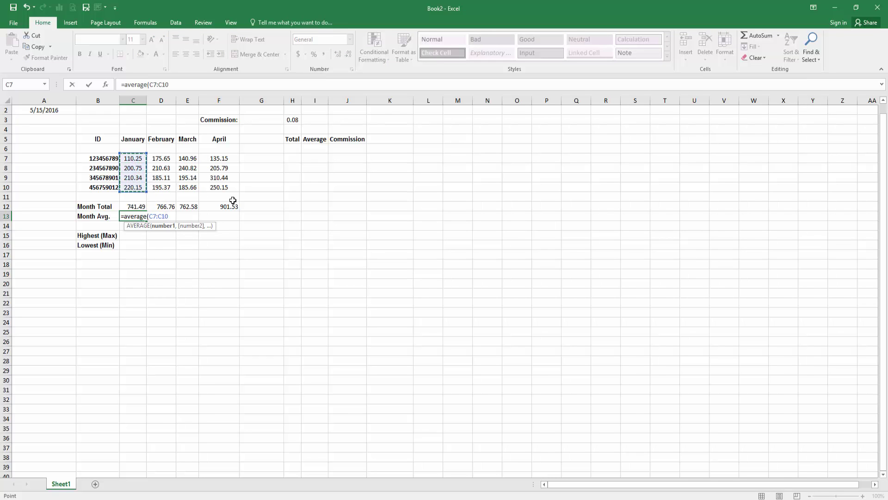
key(Return)
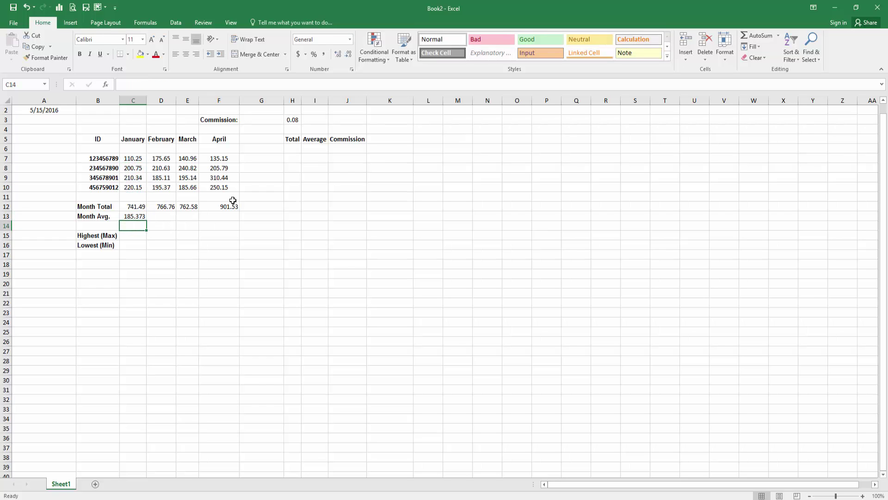
Enter =AVERAGE(D7:D10) in D13 for February's average, 191.69
key(Up)
key(Right)
text(=)
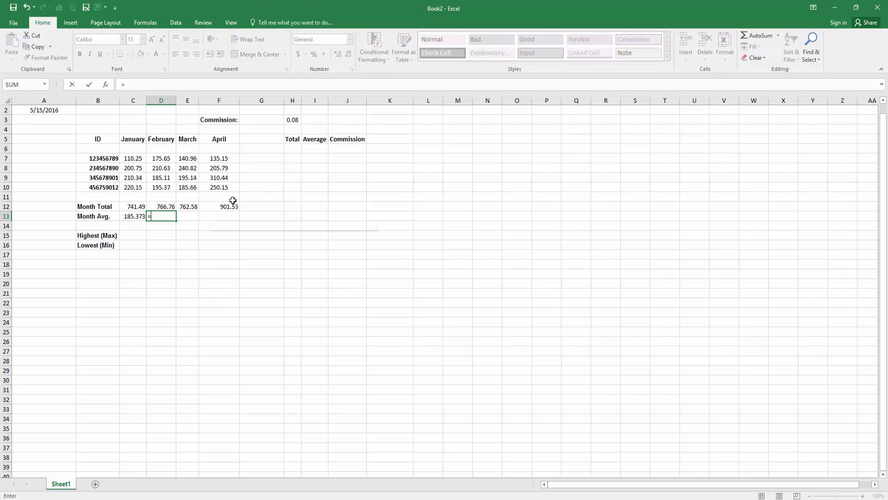
text(average()
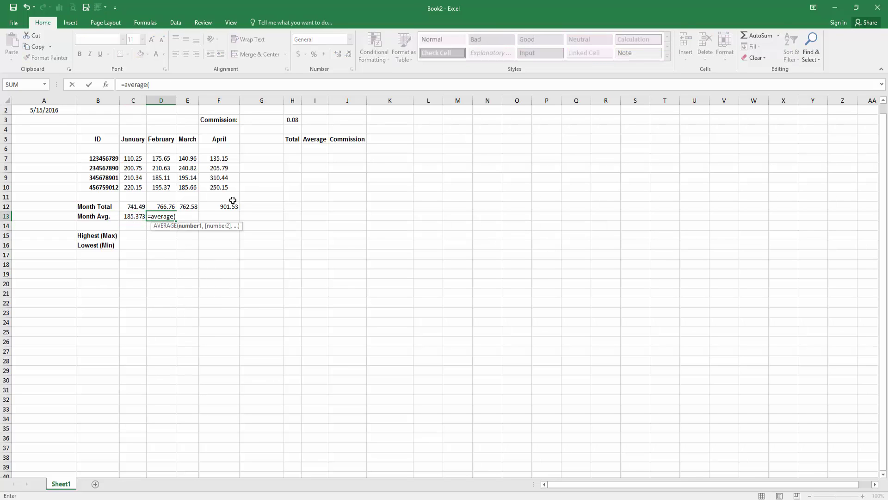
drag(161, 159, 161, 187)
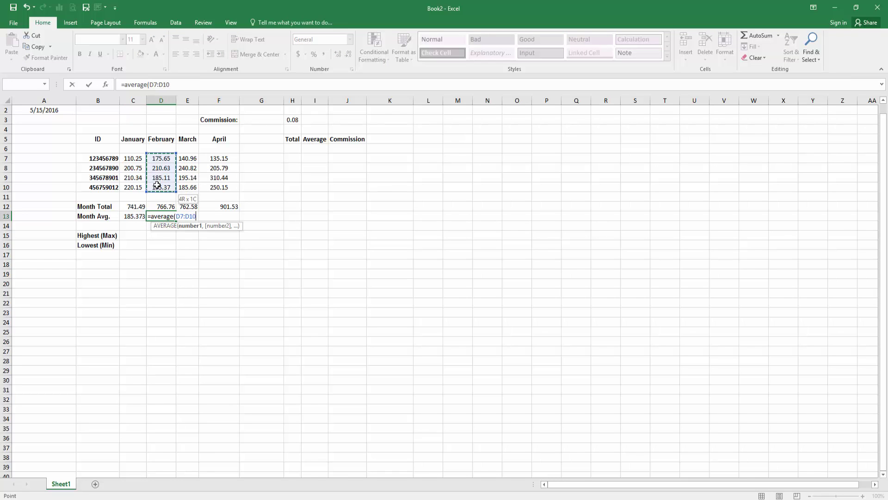
key(Return)
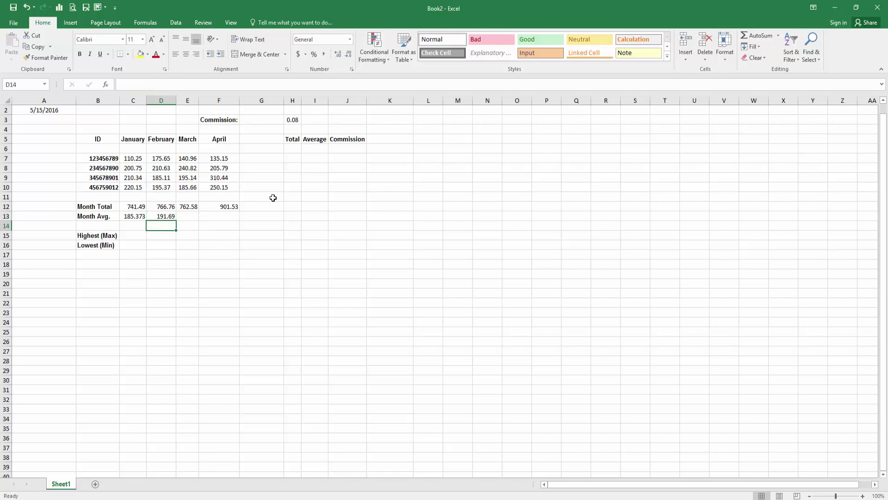
Copy the average formula into E13 and F13, giving 190.65 and 225.3825
key(Up)
key(ctrl+c)
key(Right)
key(ctrl+v)
key(Right)
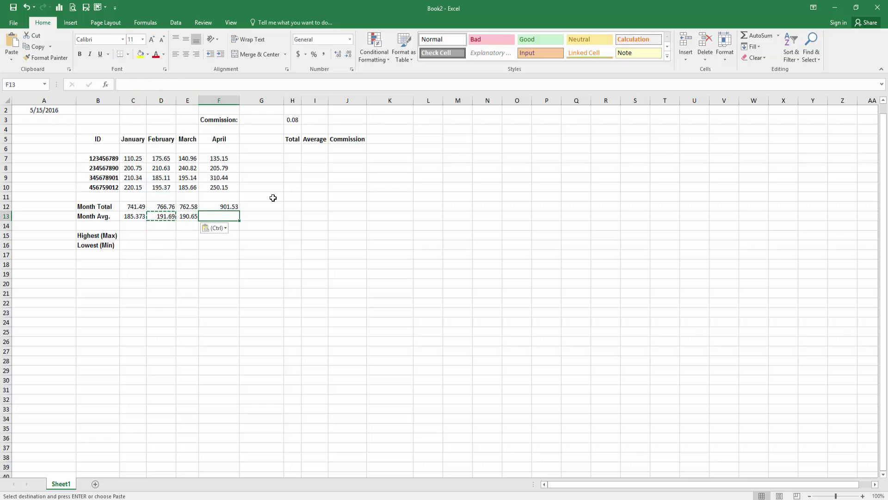
key(ctrl+v)
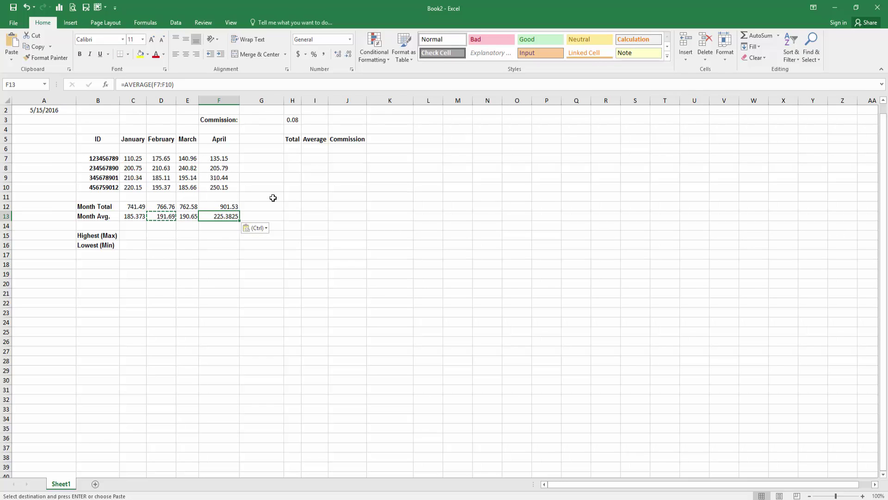
key(Escape)
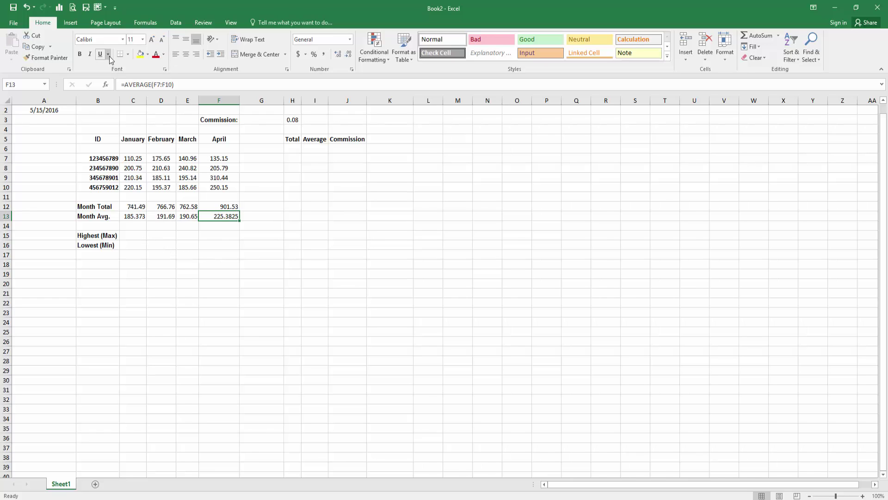
Make C20 72-point text and type the tip on finding a column's maximum
click(134, 287)
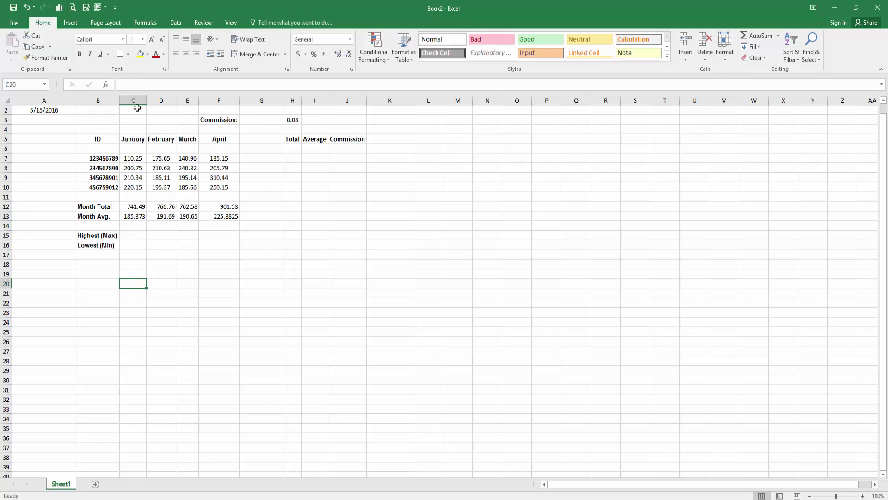
click(143, 40)
click(133, 189)
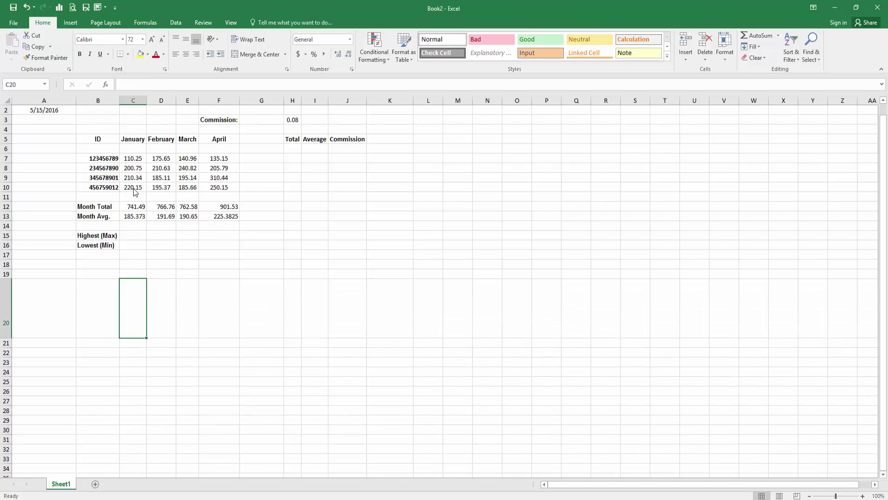
text(If you want to fin)
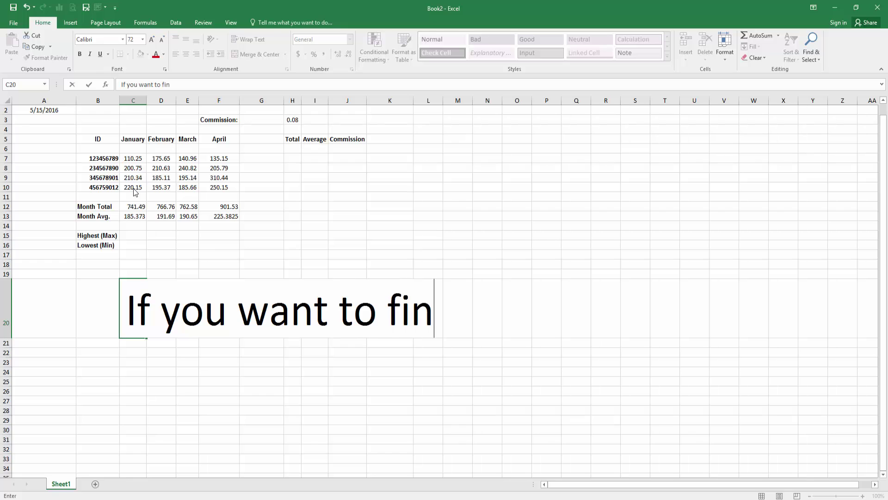
text(d the max)
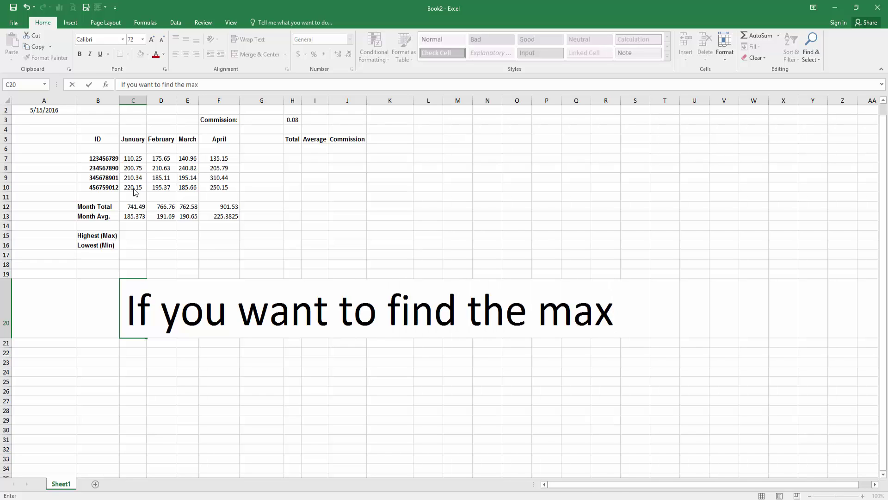
text(imum )
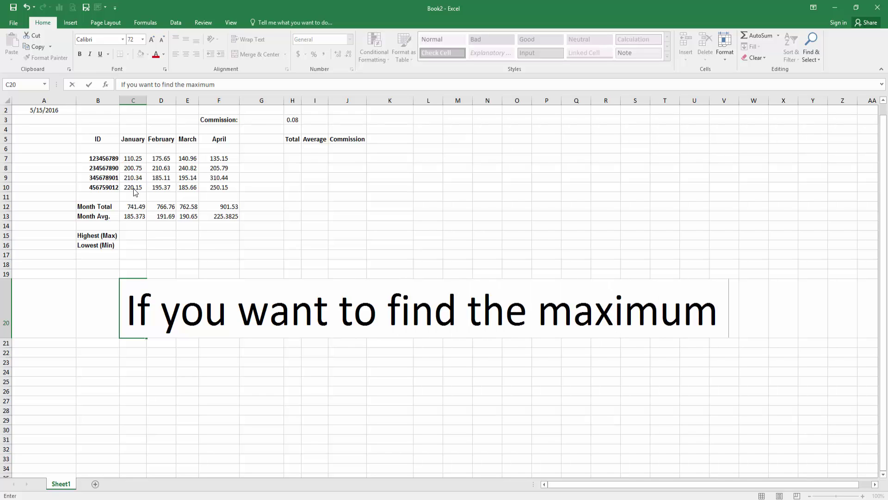
text(of a colum)
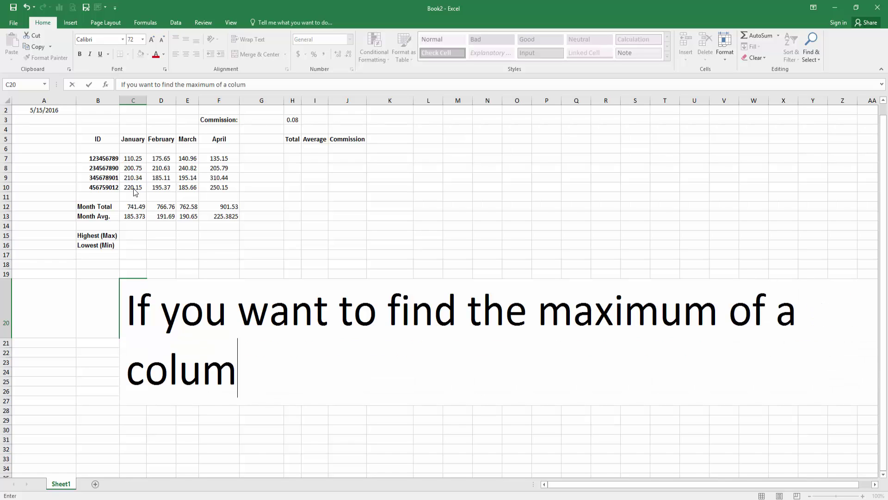
text(n, do t)
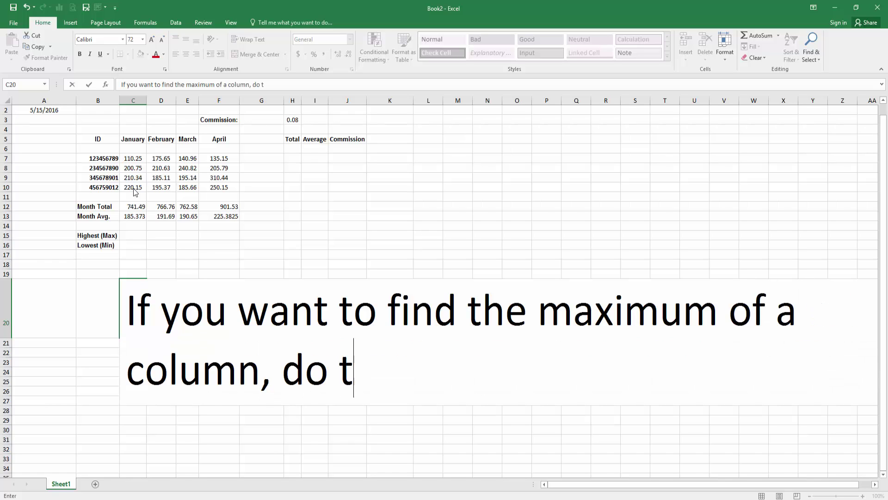
text(his:)
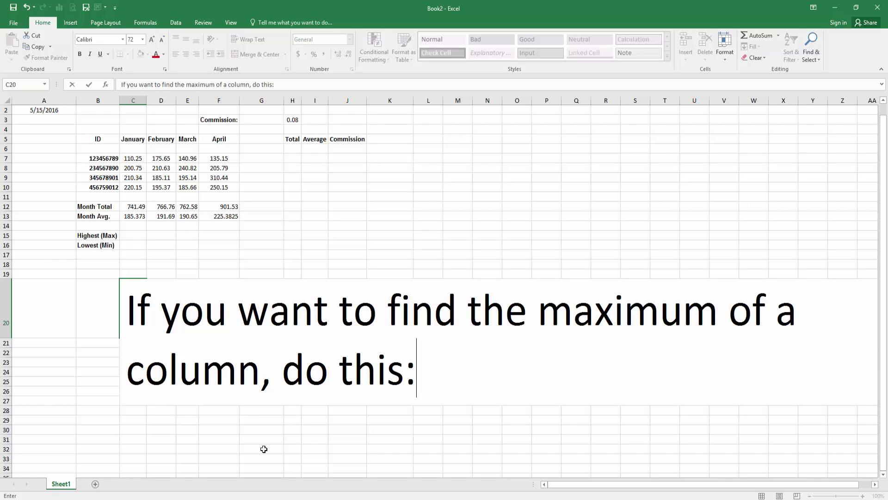
Undo the maximum tip and enter =MAX(C7:C10) in C15, giving 220.15
click(241, 421)
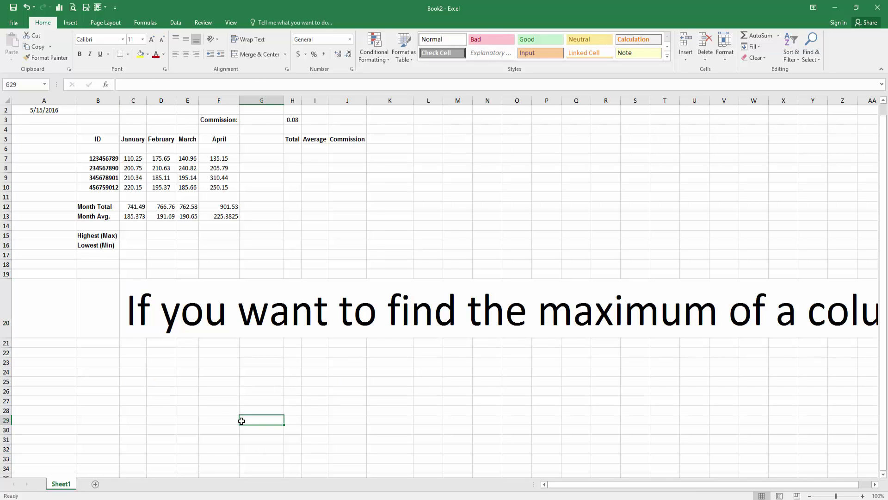
key(ctrl+z)
key(ctrl+z)
key(Up)
key(Up)
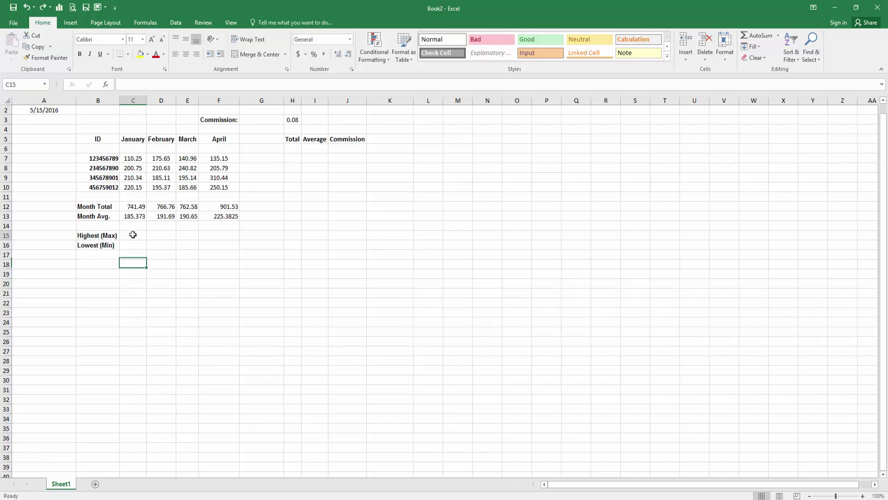
key(Up)
key(Up)
key(Up)
text(=max)
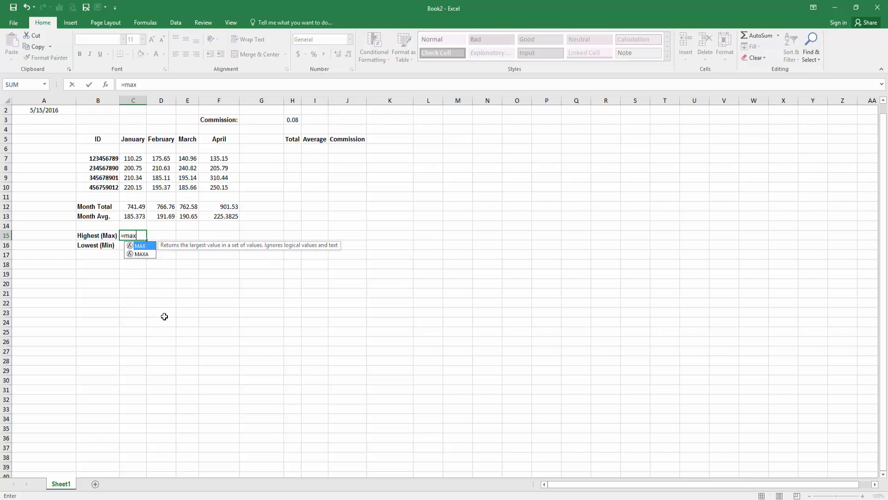
text(()
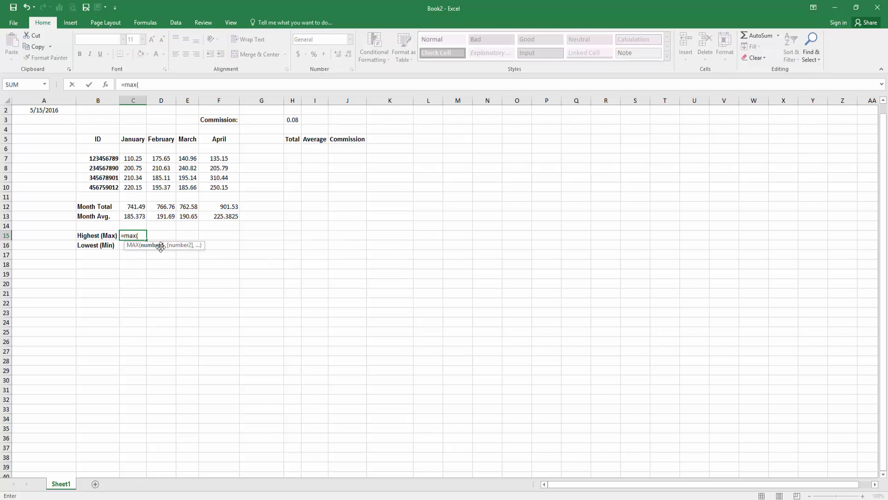
drag(140, 163, 138, 187)
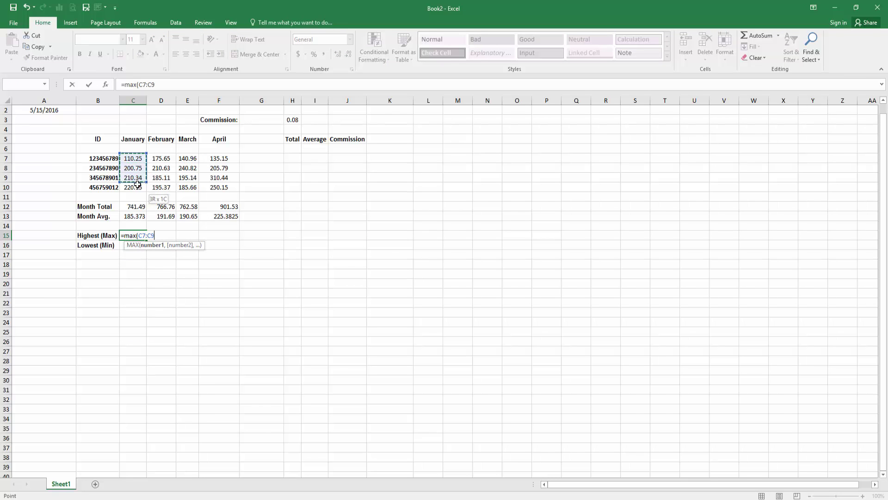
key(Return)
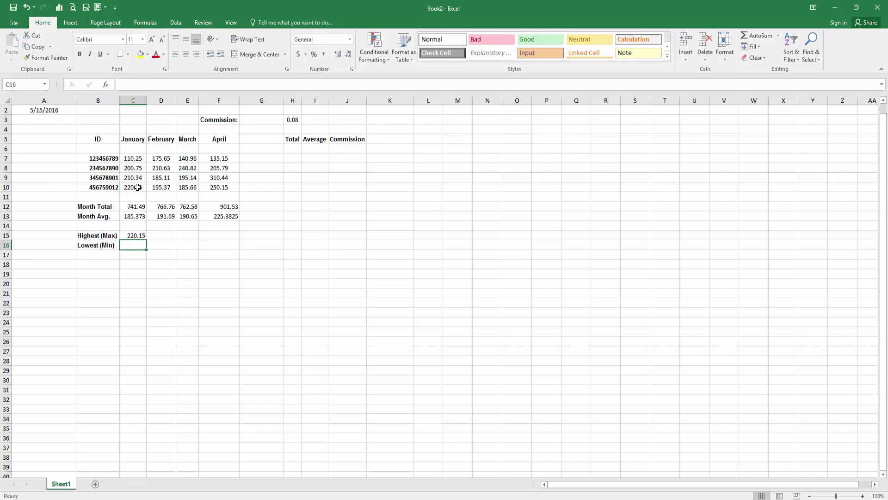
Enter =MAX(D7:D10) in D15 for February's maximum, 210.63
key(Right)
key(Up)
text(=m)
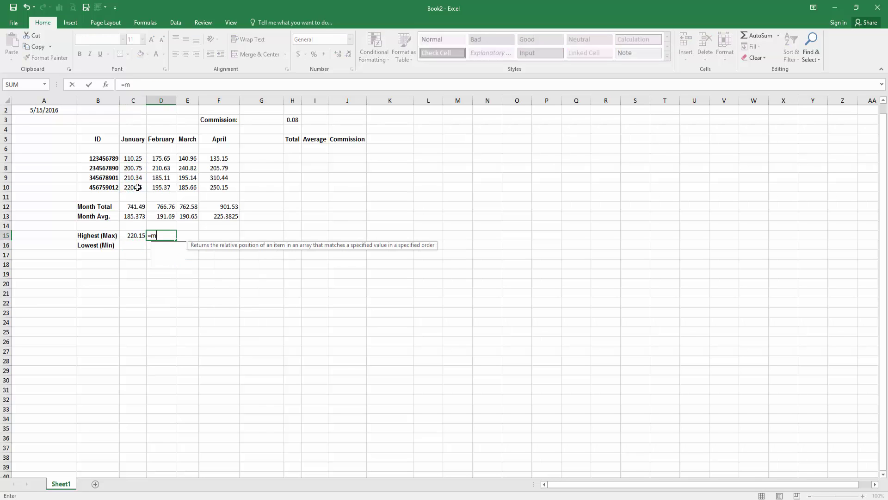
text(ax()
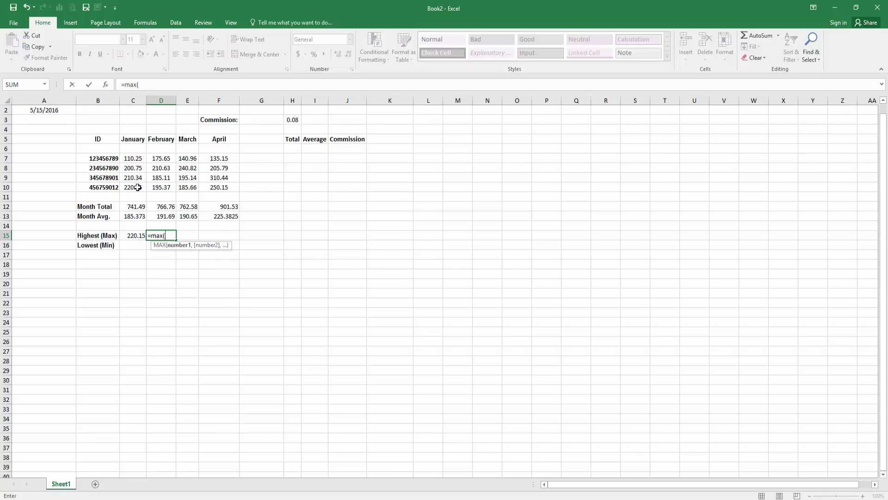
drag(158, 160, 160, 189)
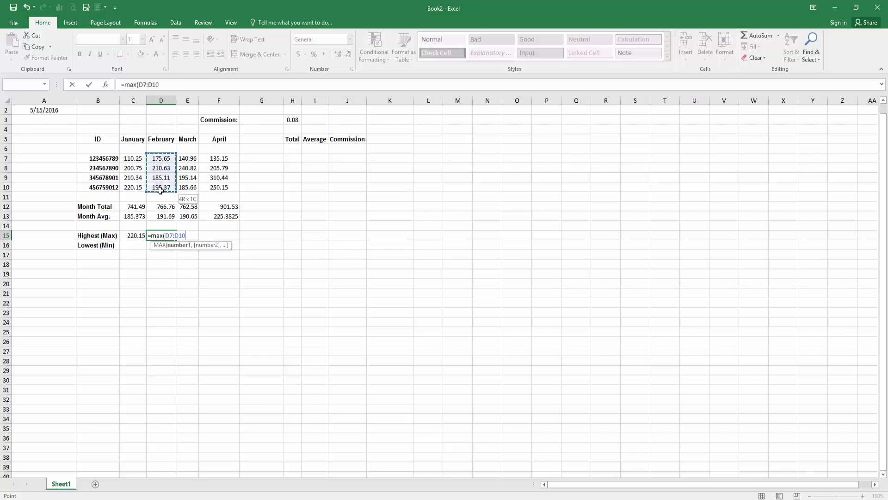
key(Return)
Copy the MAX formula into E15 and F15, giving 240.82 and 310.44
key(Up)
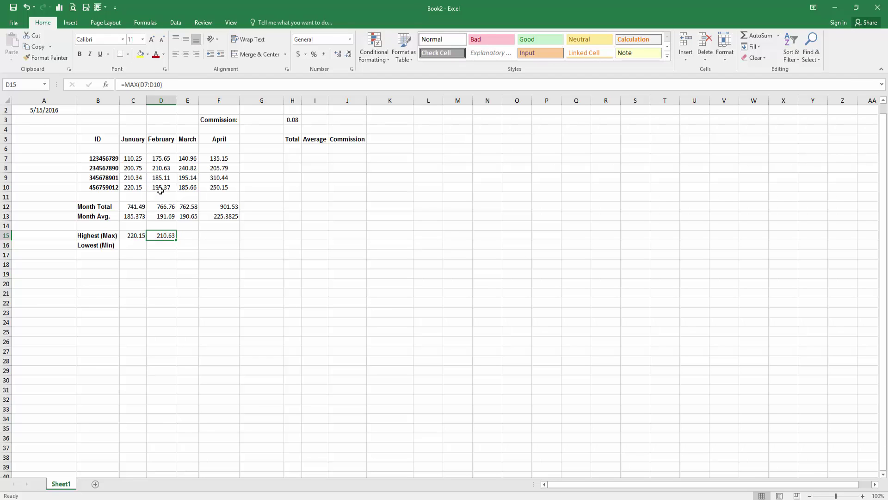
key(ctrl+c)
key(Right)
key(ctrl+v)
key(Right)
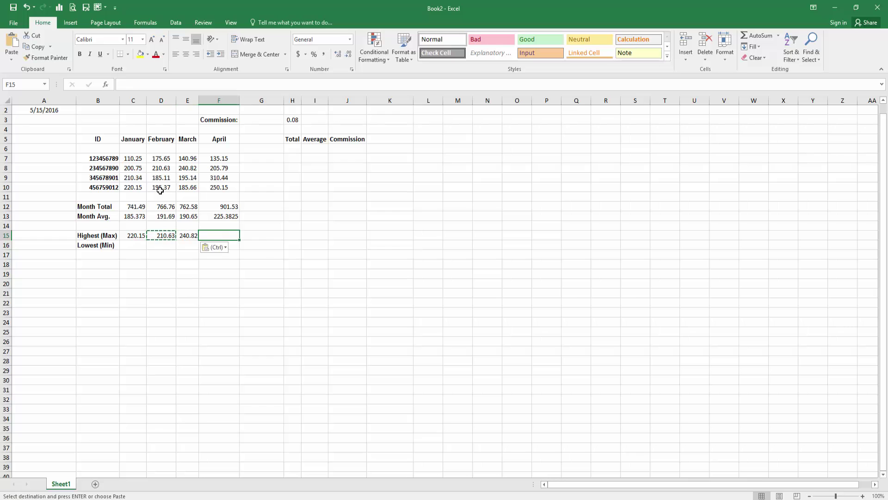
key(ctrl+v)
key(Down)
key(Down)
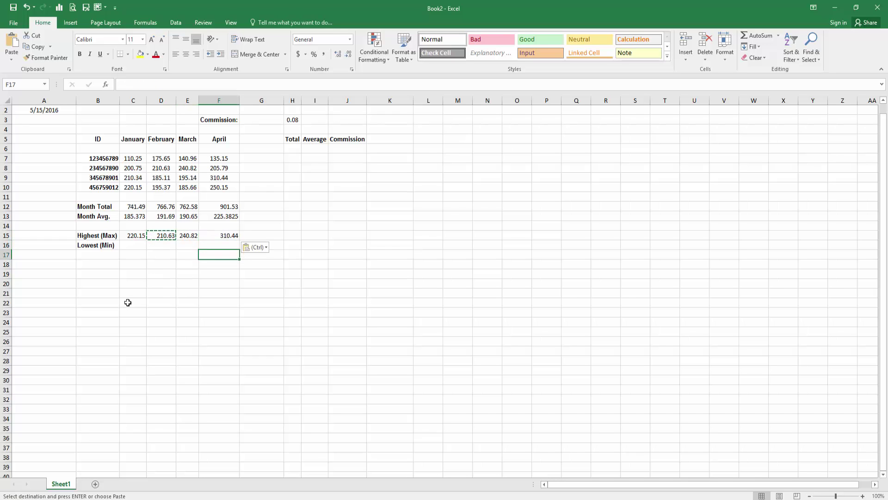
click(124, 309)
Type the 72-point tip 'if you want to find the minimum of a column, do this:' in C23
click(143, 39)
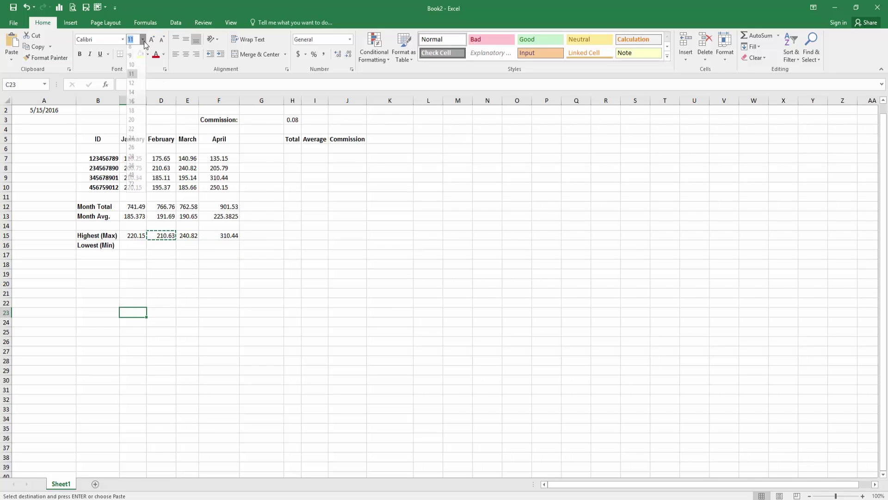
click(131, 187)
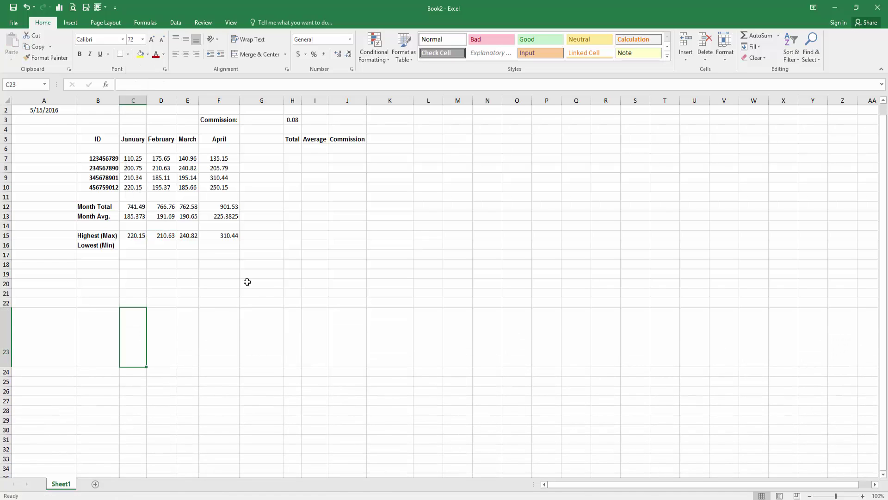
text(if you want to)
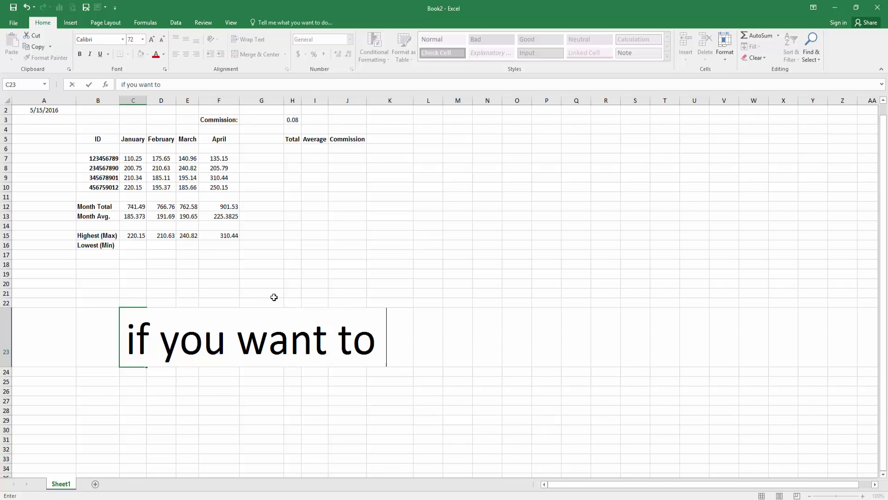
text( find the minim)
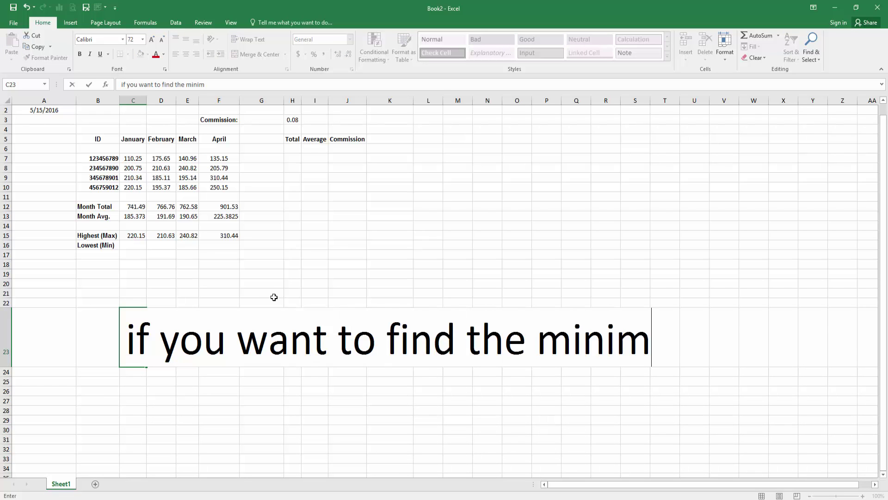
text(um of a col)
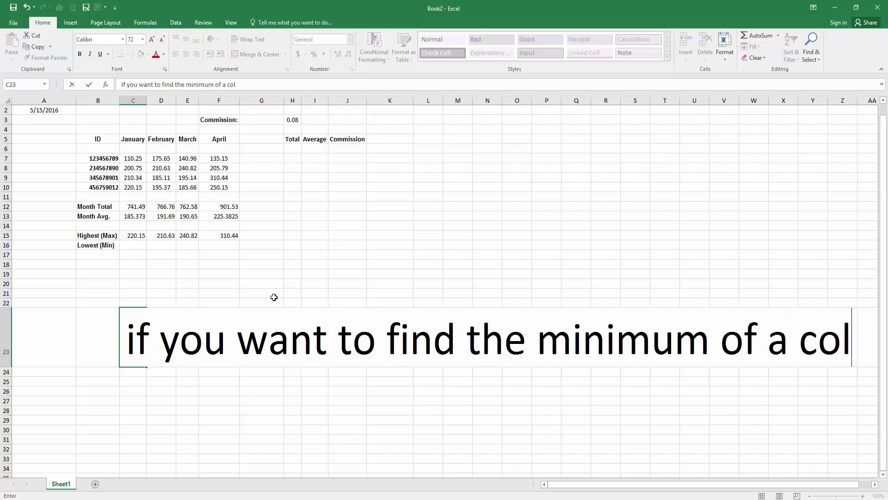
text(umn, do th)
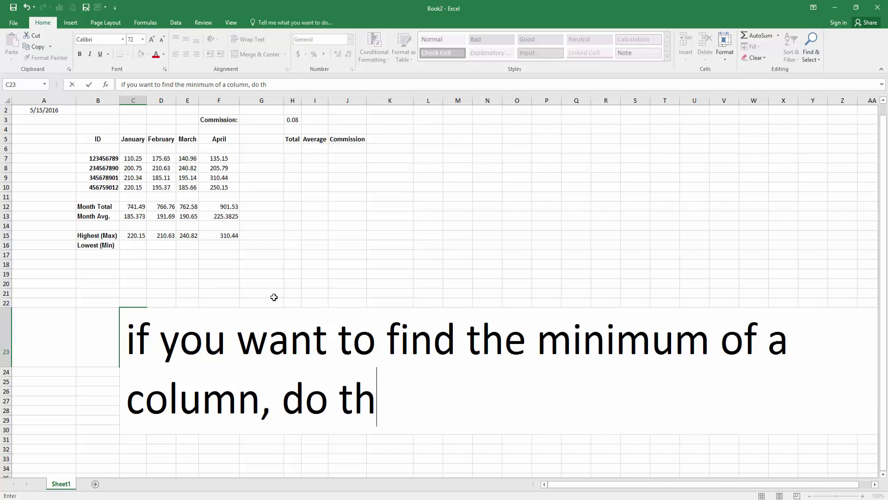
text(is:)
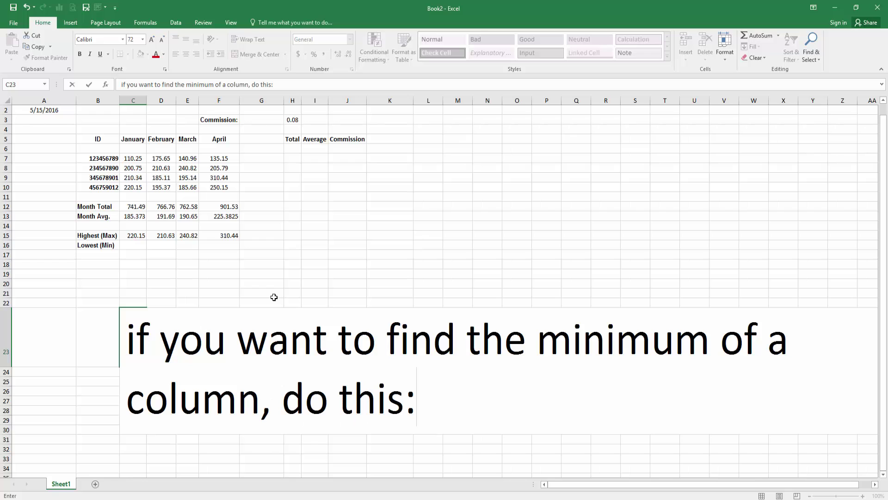
click(202, 443)
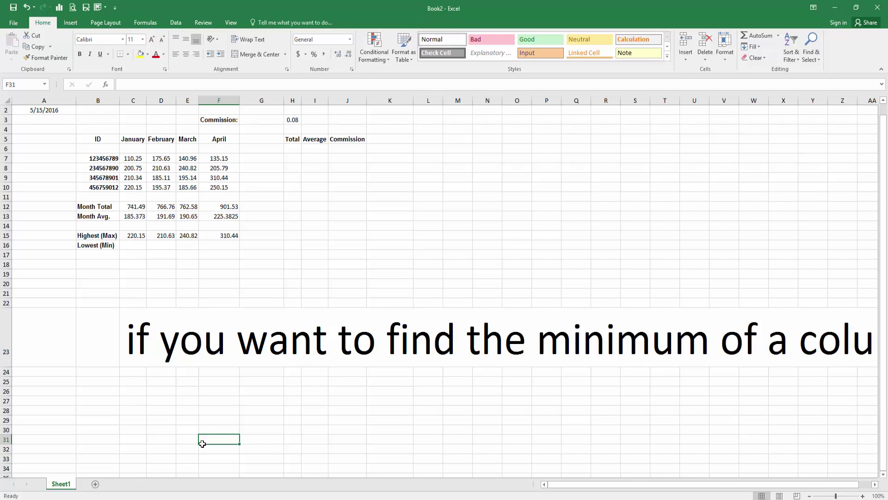
Enter =MIN(C7:C10) in C16 and =MIN(D7:D10) in D16 for January and February
click(134, 243)
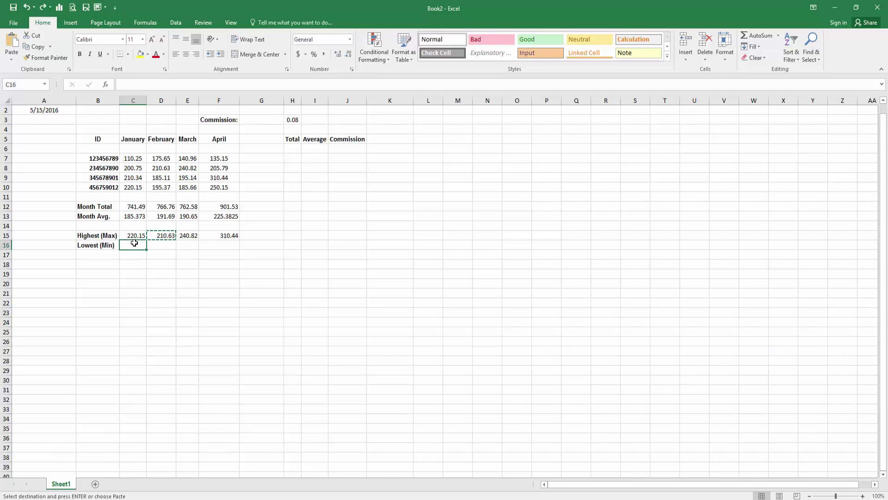
text(=)
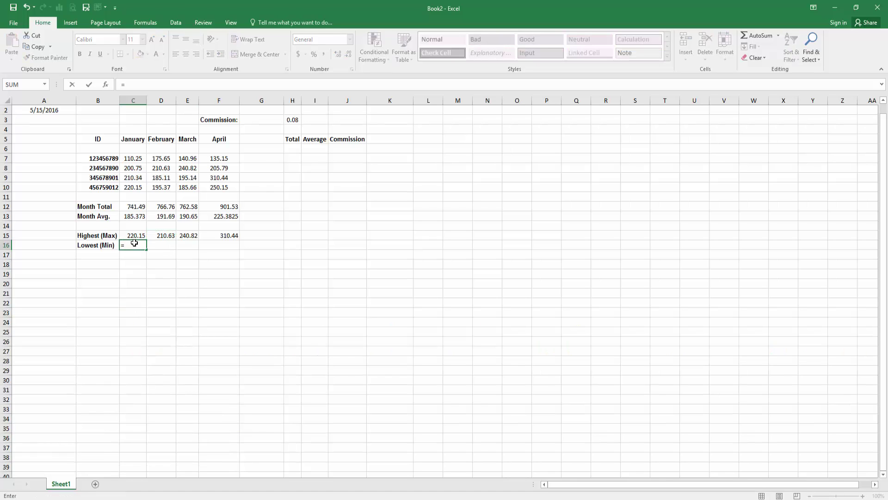
text(min()
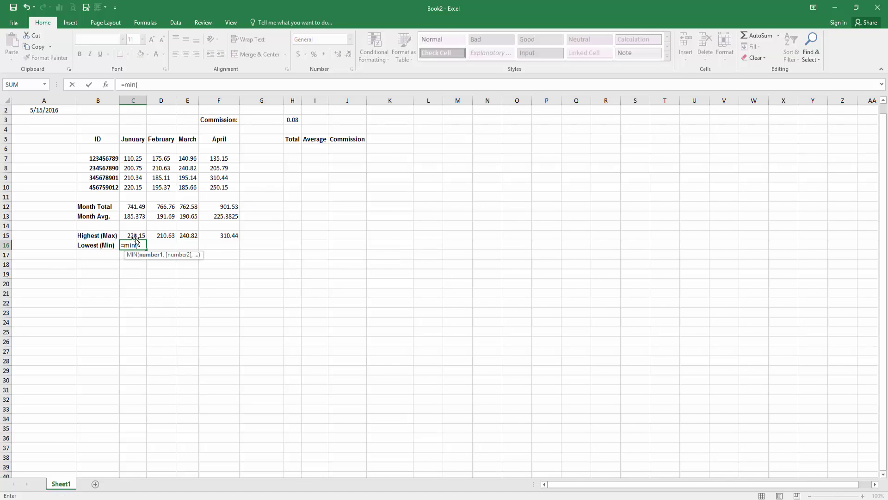
drag(136, 192, 132, 161)
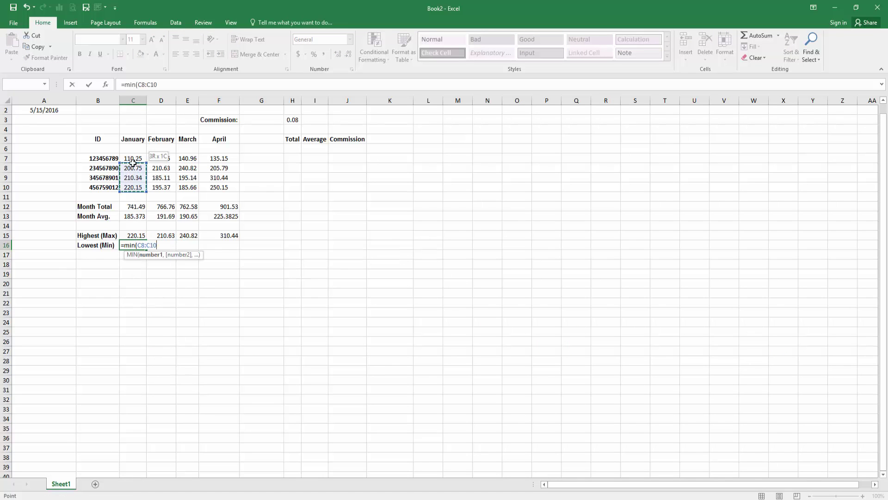
key(Return)
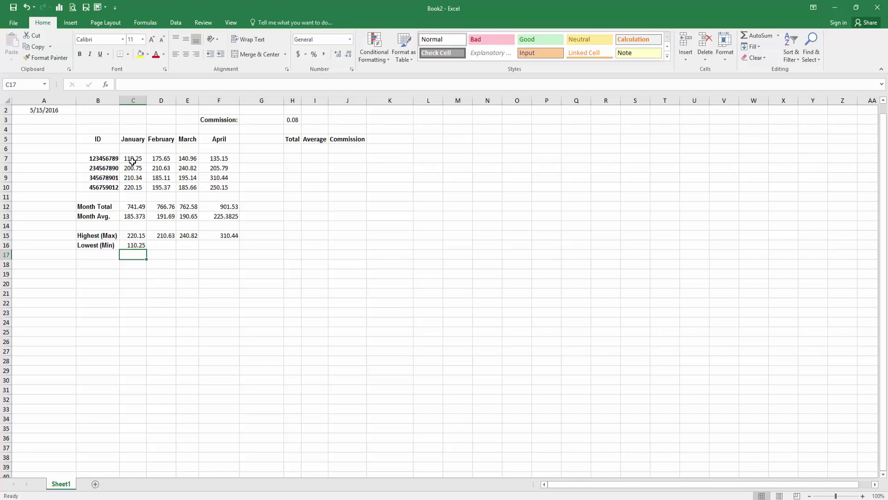
key(Up)
key(Right)
text(=)
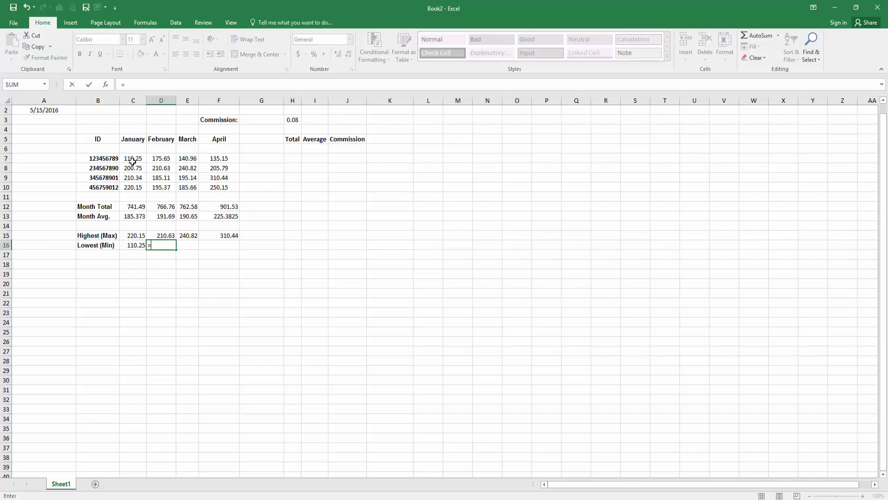
text(min)
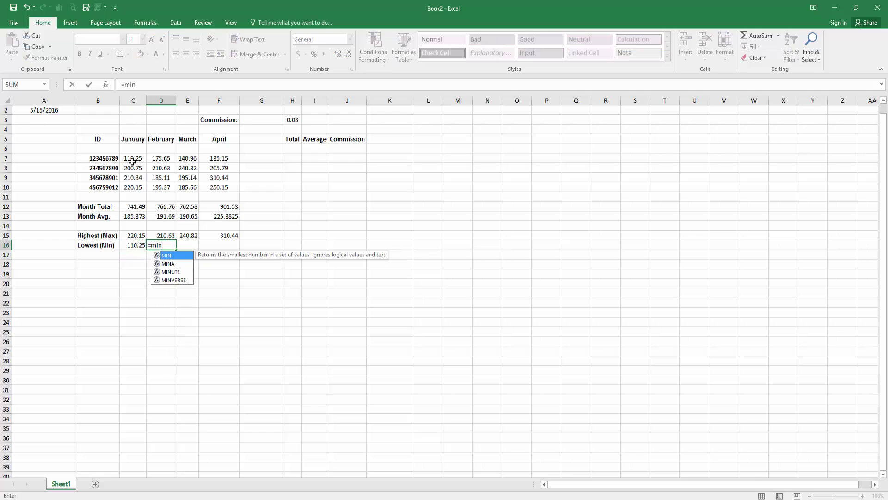
text(()
drag(151, 160, 160, 186)
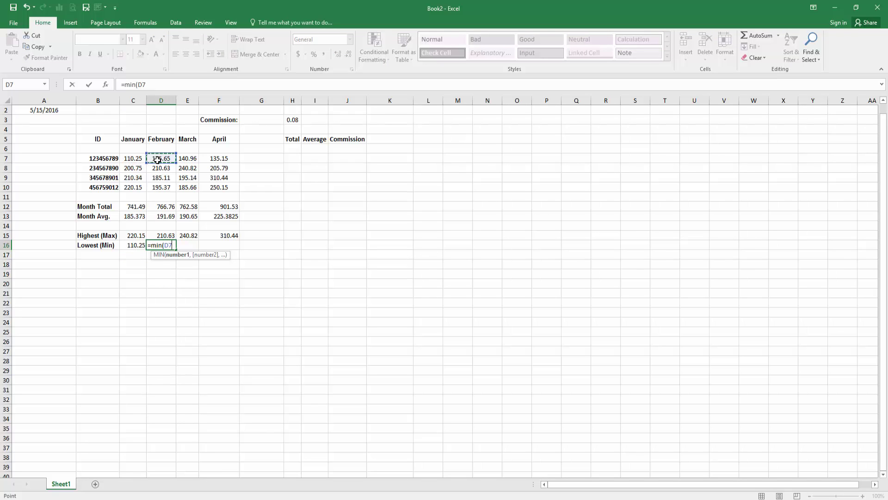
key(Return)
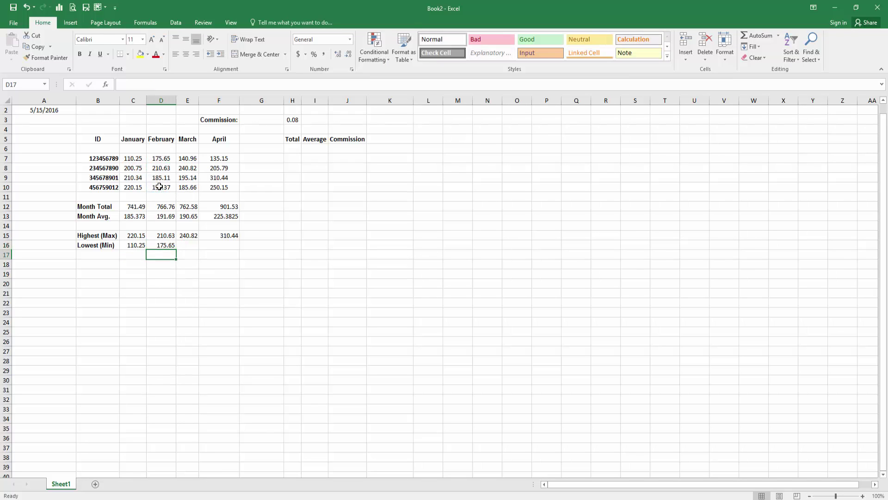
Copy the D16 MIN formula into E16 and F16 for March and April
key(Up)
key(ctrl+c)
key(Right)
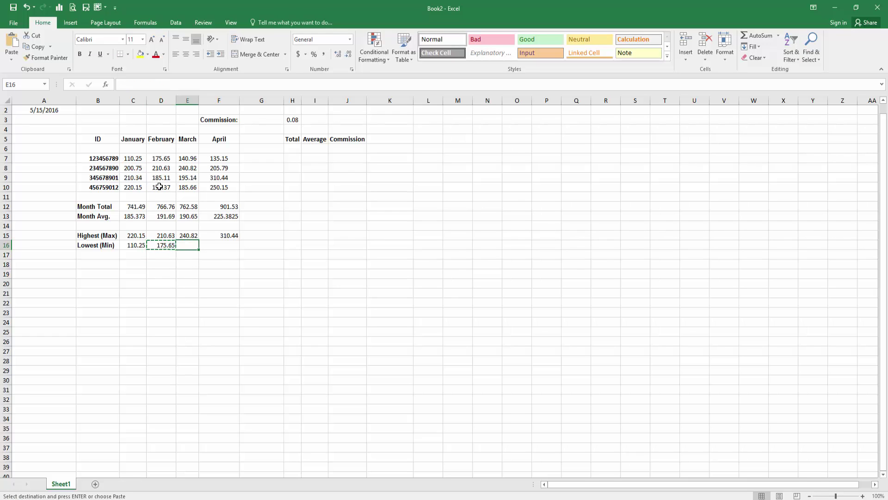
key(ctrl+v)
key(Right)
key(ctrl+v)
key(Escape)
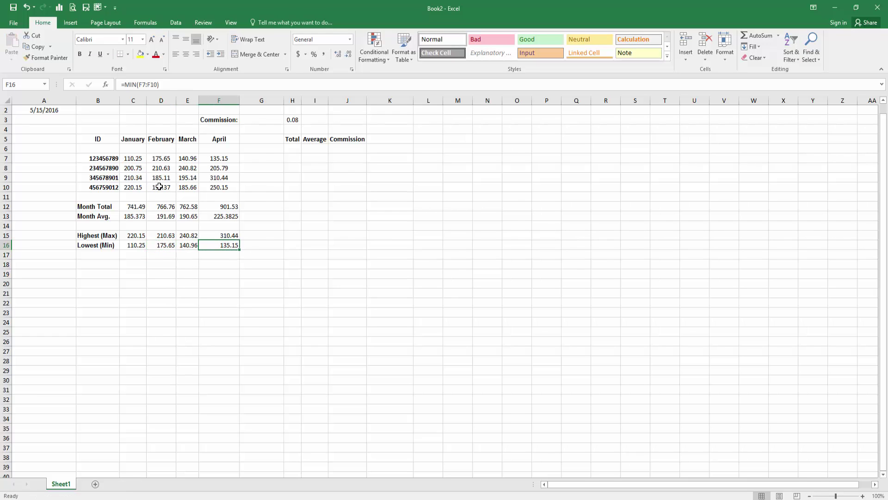
click(149, 310)
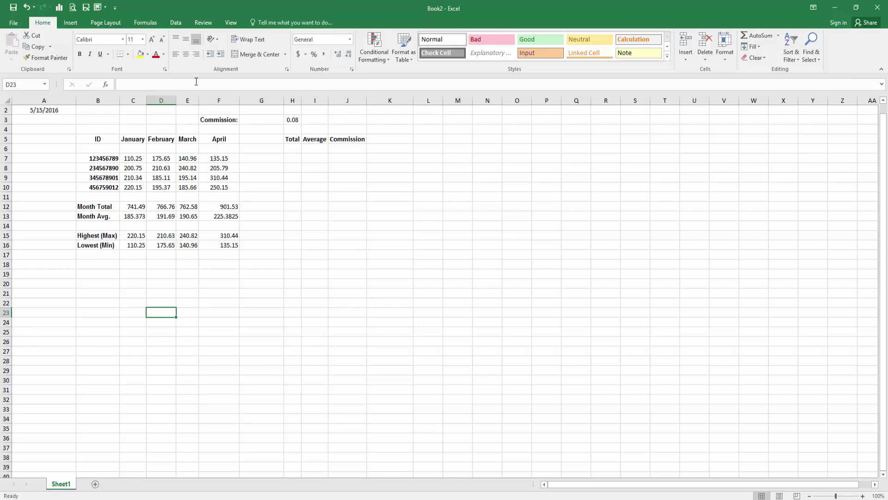
click(143, 40)
click(135, 194)
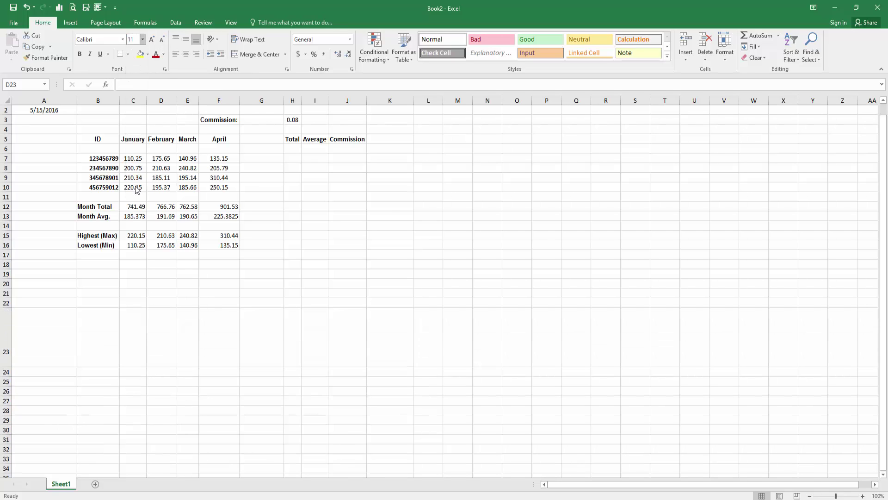
text(if you want)
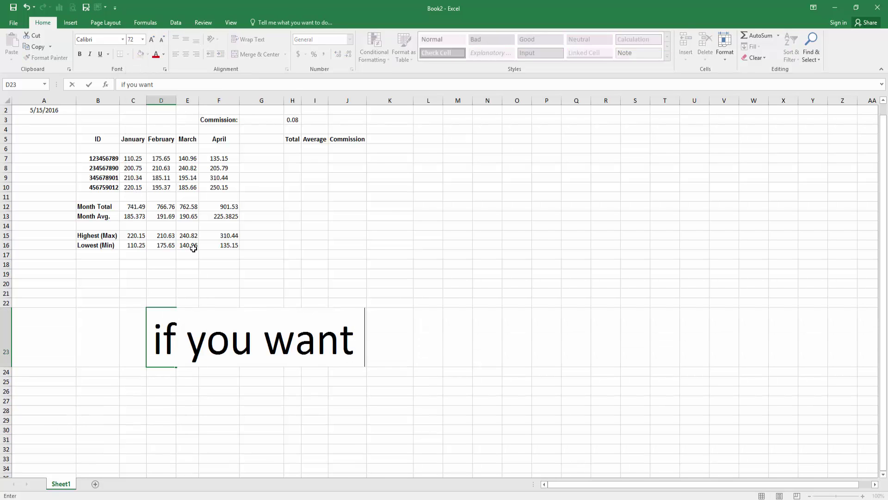
text( to find the tot)
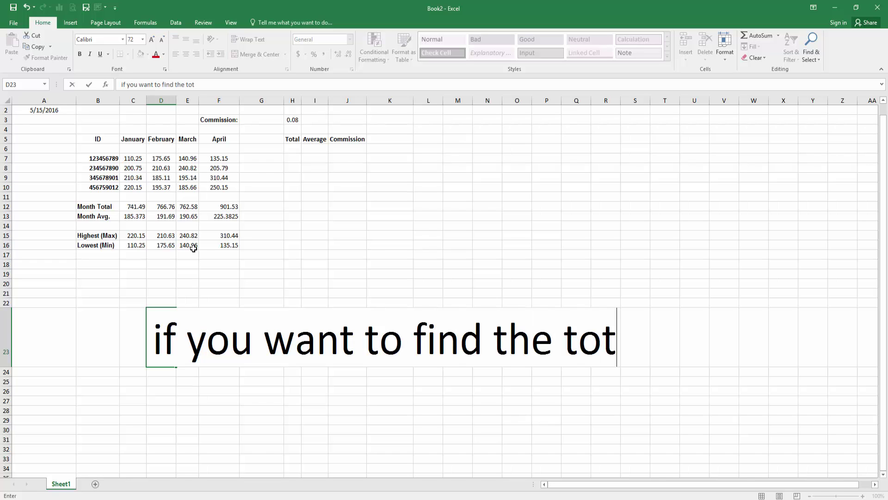
text(al for a ro)
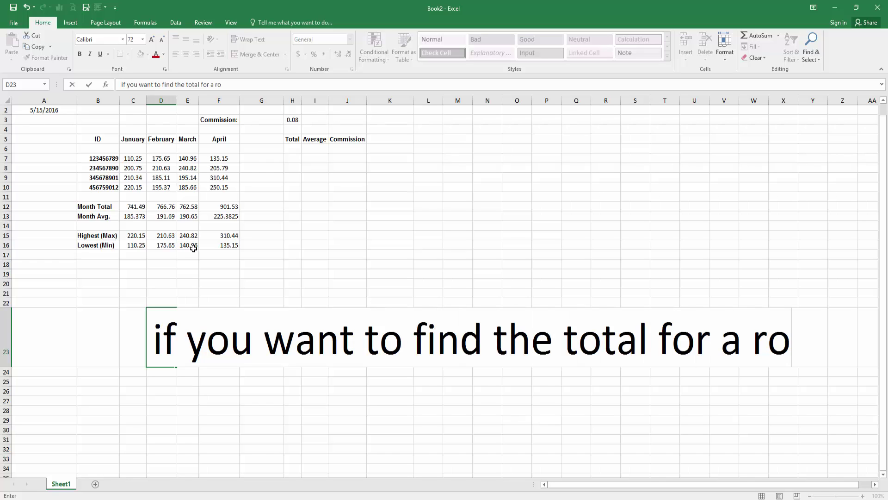
text(w, do this)
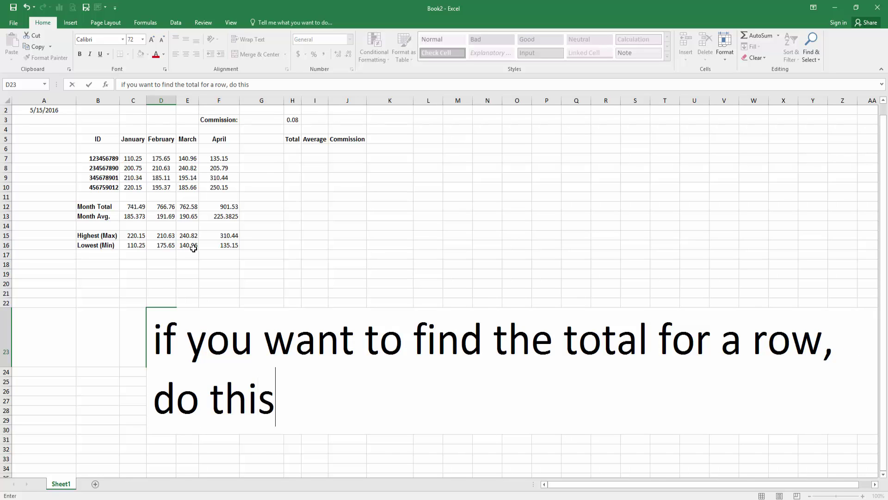
text(:)
click(99, 388)
key(ctrl+z)
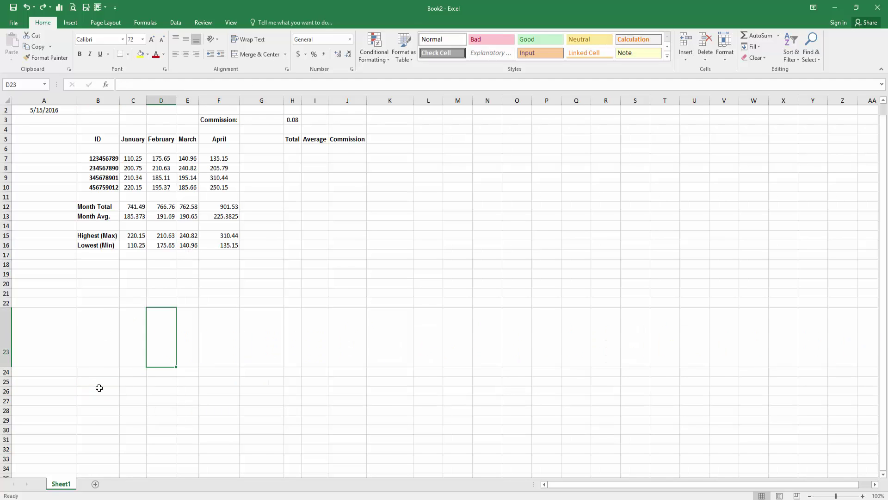
Enter totals =SUM(C7:F7) in H7 and =SUM(C8:F8) in H8
click(295, 151)
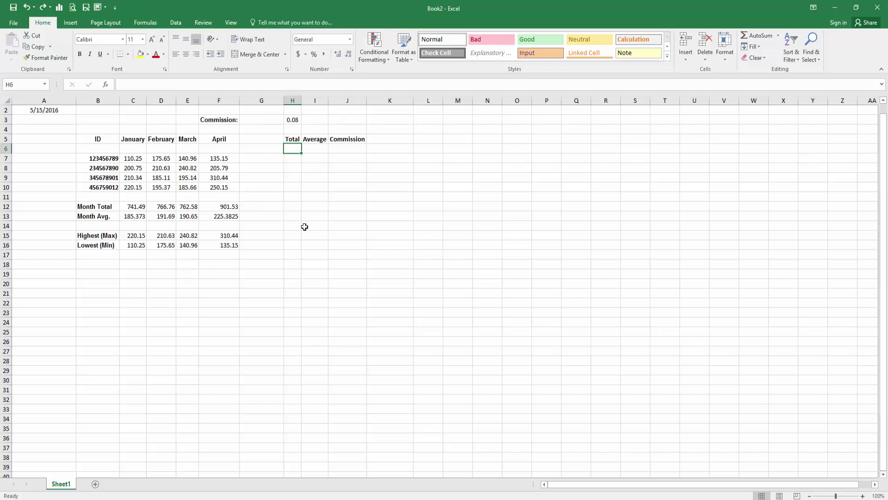
text(=sum)
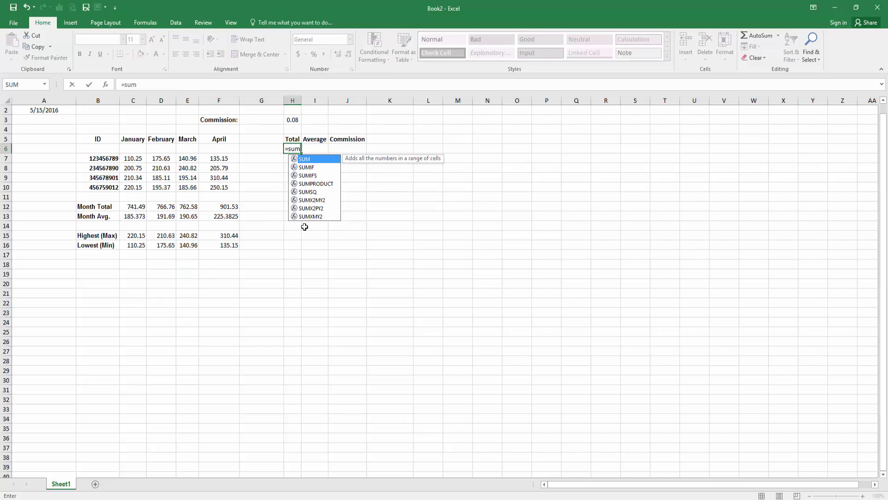
text(()
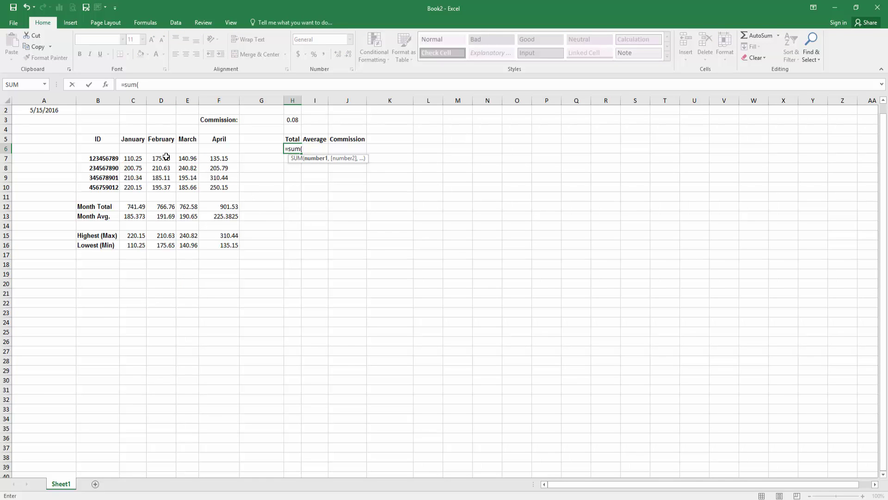
drag(138, 159, 211, 159)
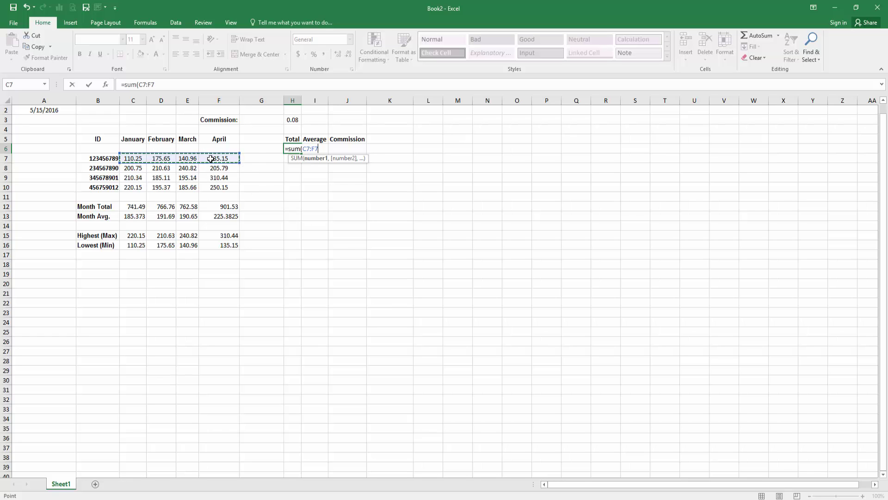
key(Escape)
key(Down)
text(=sum)
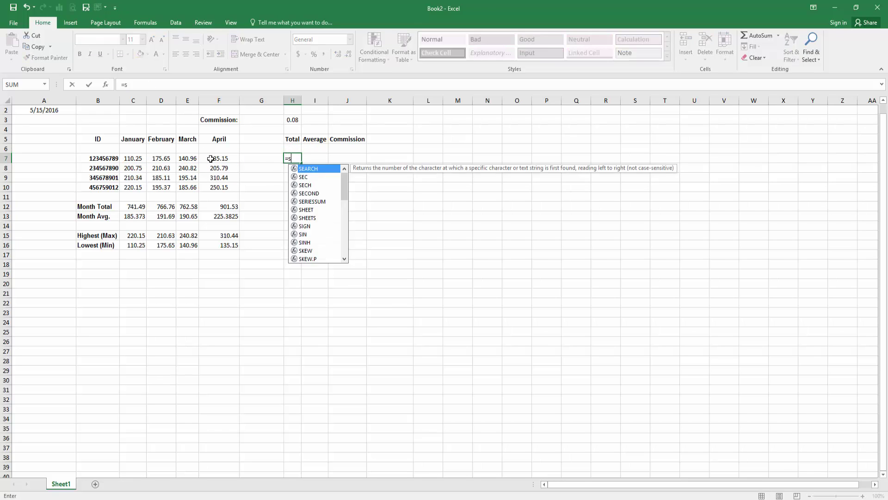
drag(133, 159, 208, 159)
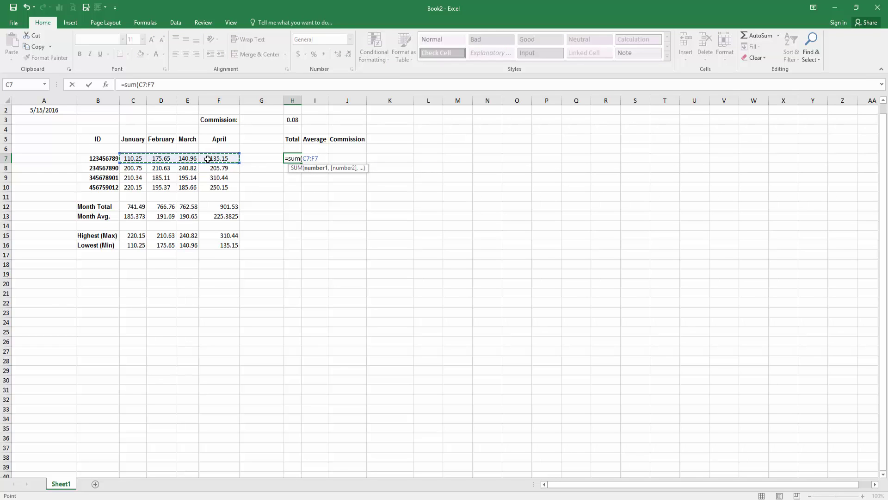
key(Return)
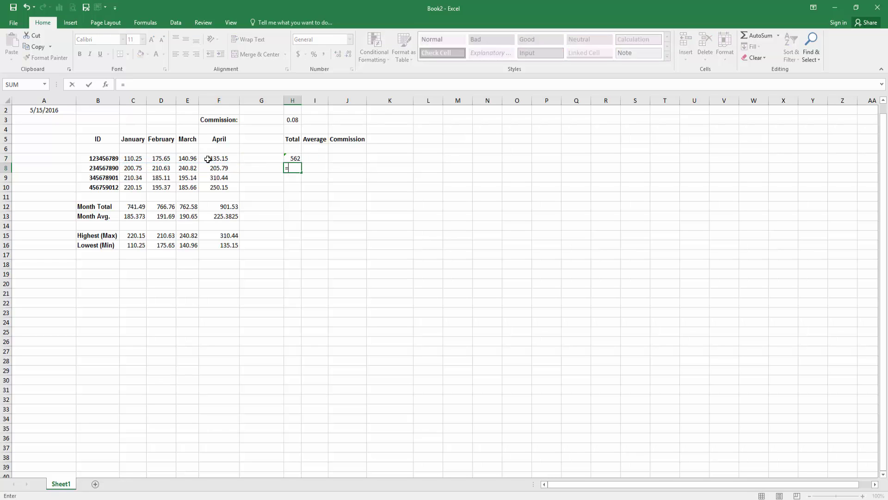
text(=sum()
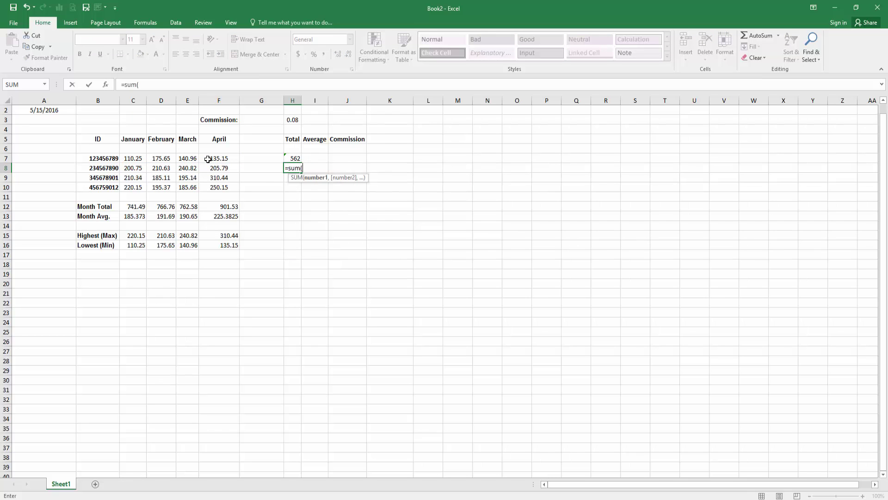
drag(131, 167, 208, 166)
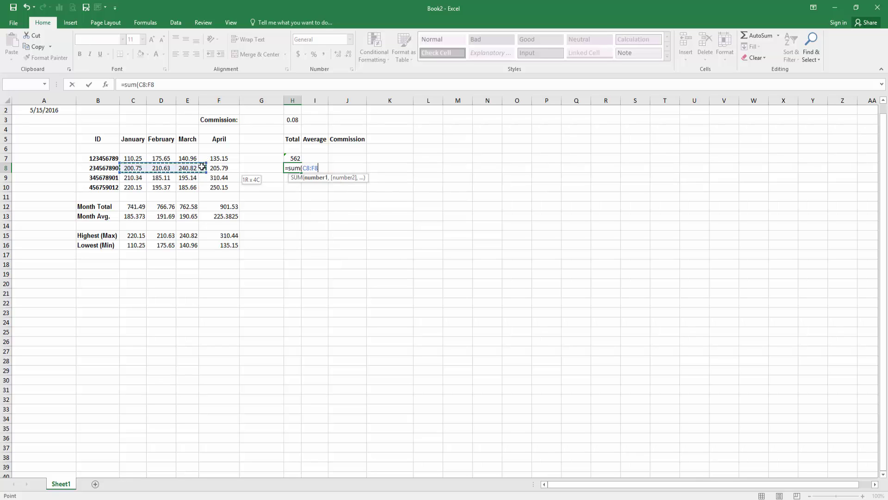
key(Return)
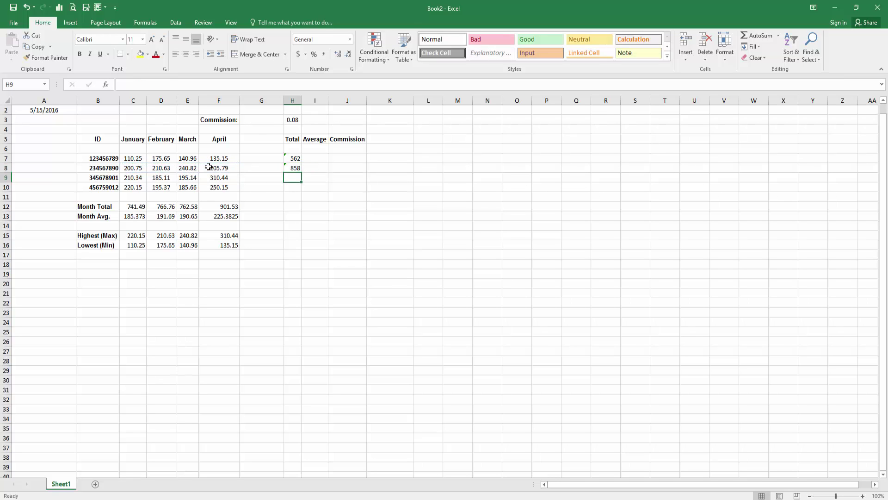
Copy the H8 total formula into H9 and H10, then widen column H to show decimals
key(Up)
key(ctrl+c)
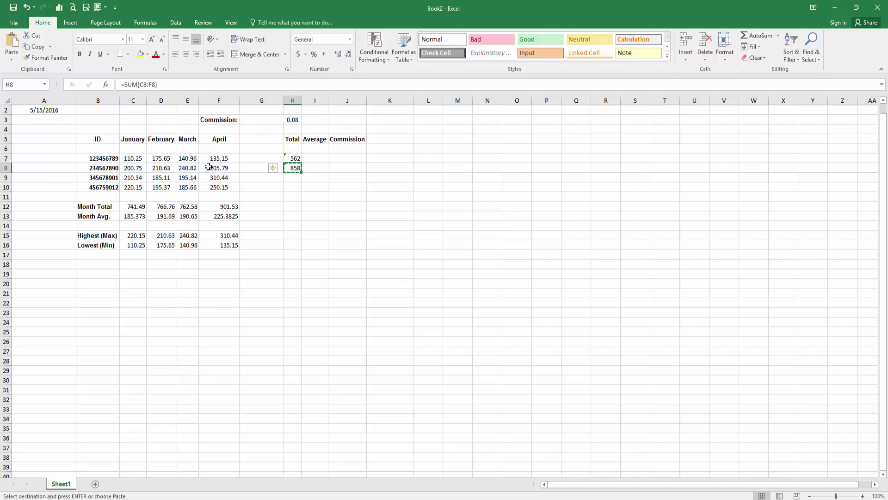
key(Down)
key(ctrl+v)
key(Down)
key(ctrl+v)
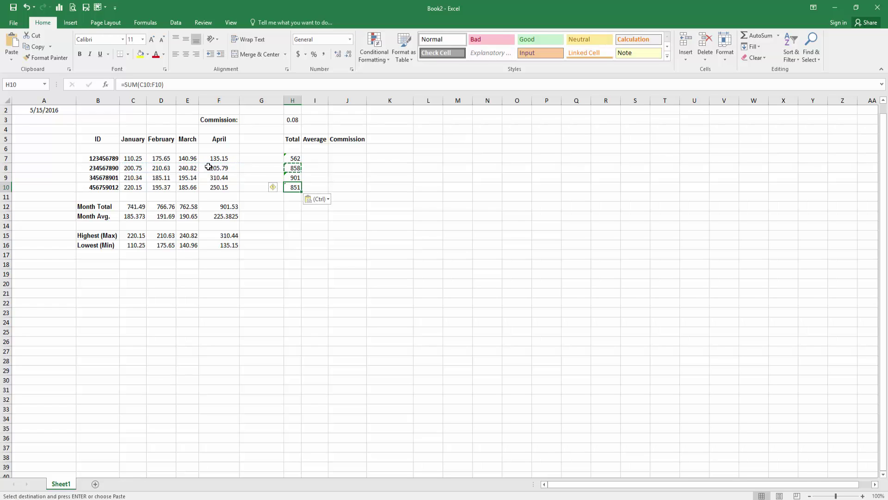
key(Return)
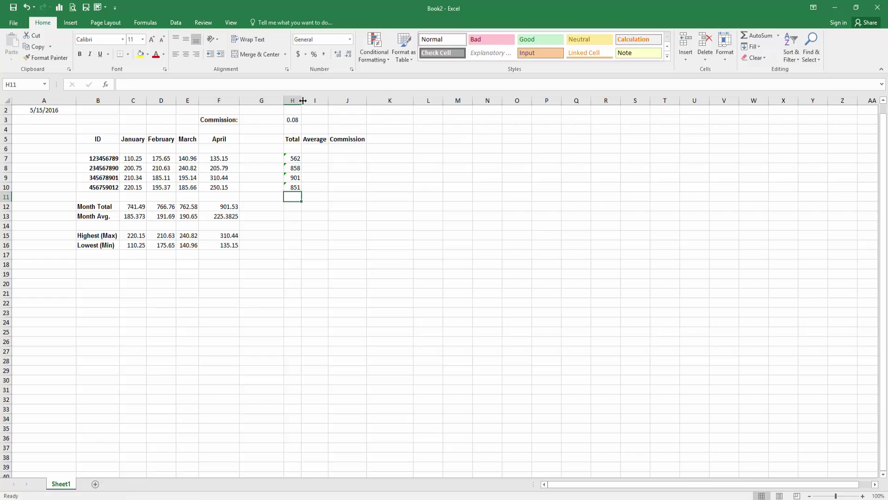
drag(301, 100, 312, 101)
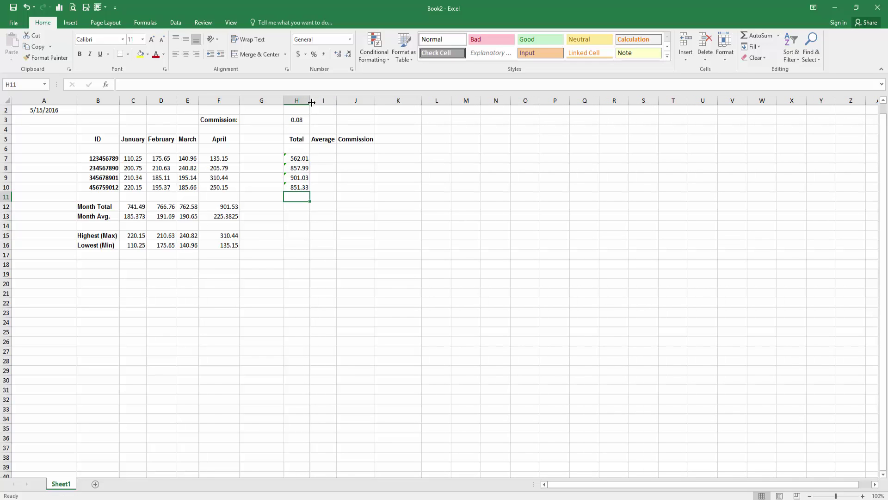
click(135, 302)
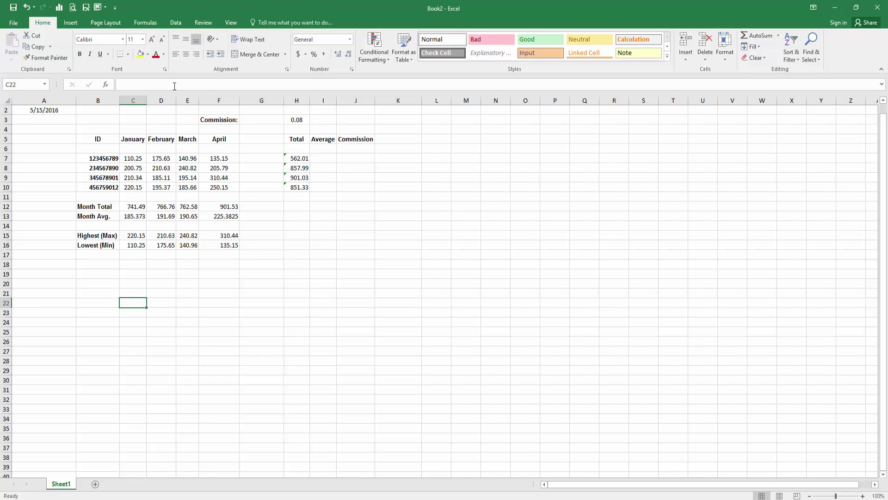
click(142, 39)
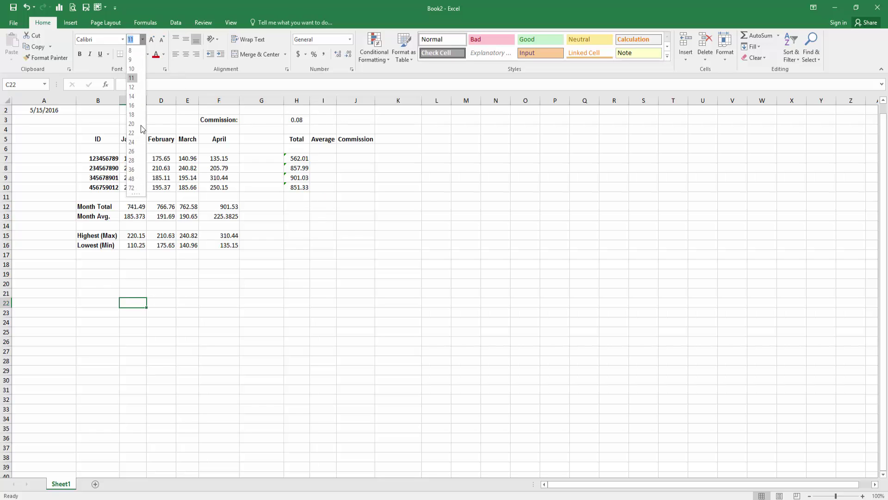
click(133, 189)
text(if)
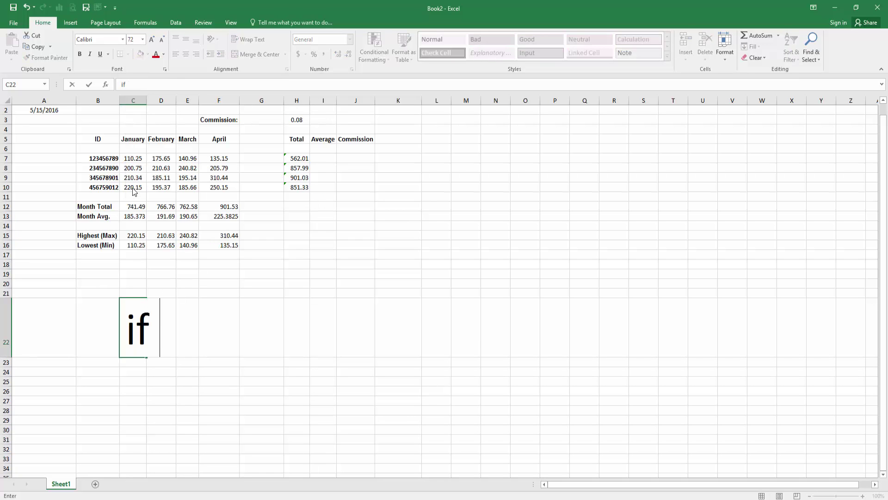
text( you want to find)
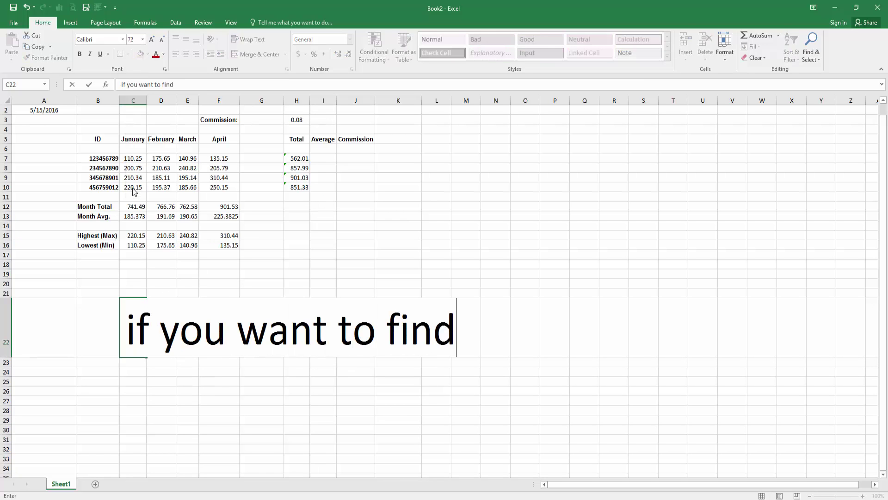
text( the average)
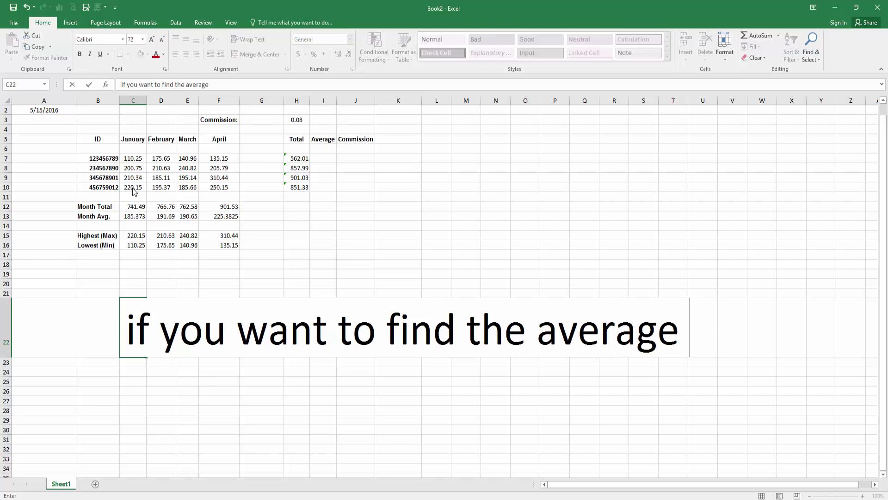
text( for a row, do this)
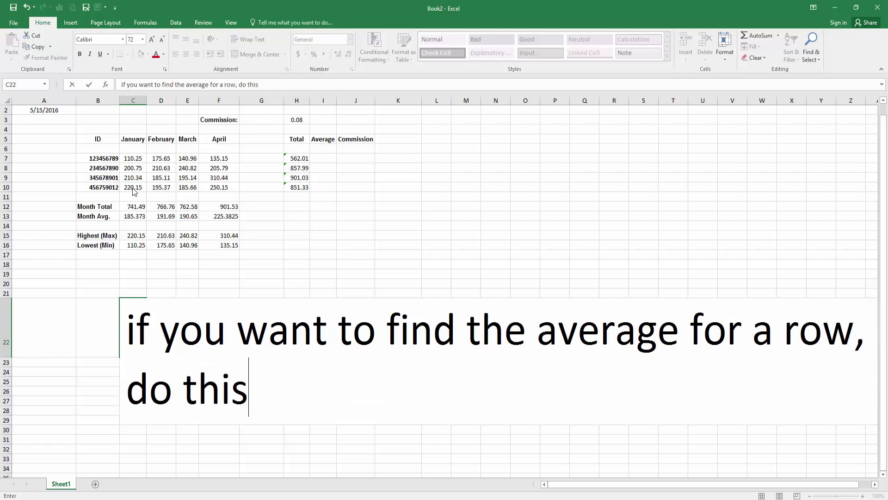
text(:)
click(77, 382)
key(ctrl+z)
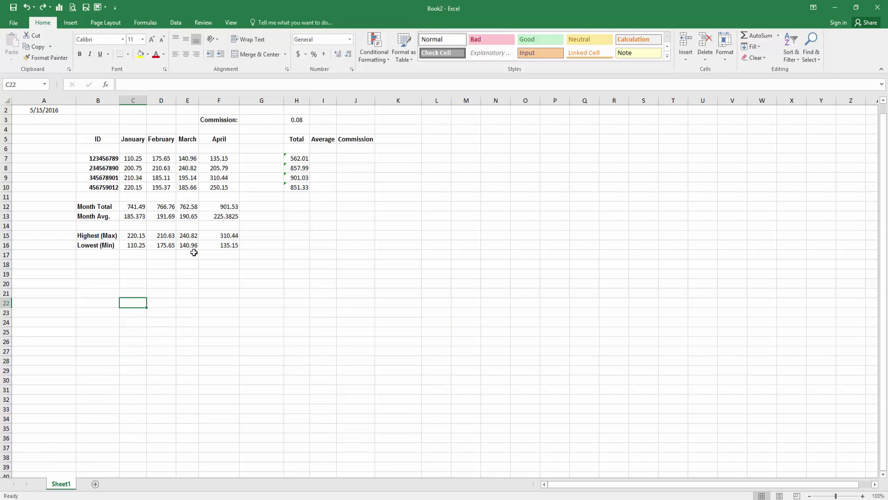
Enter =AVERAGE(C7:F7) in I7 and =AVERAGE(C8:F8) in I8
click(326, 159)
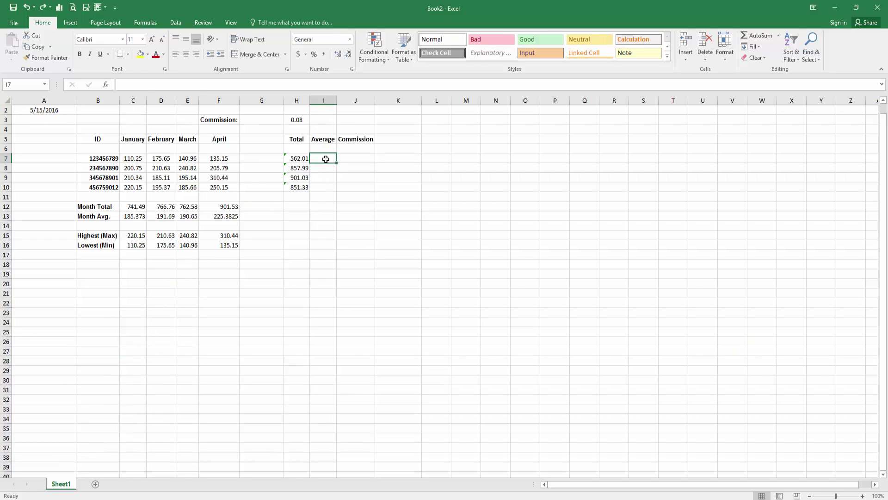
text(=ave)
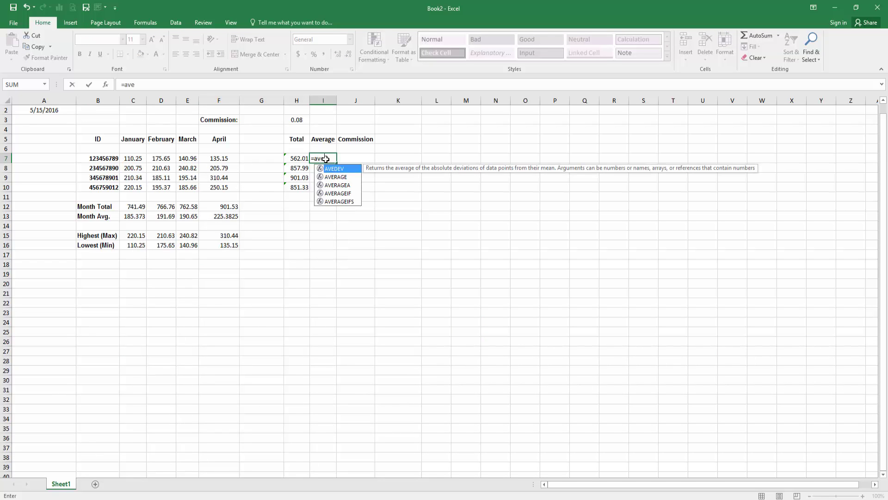
text(rage()
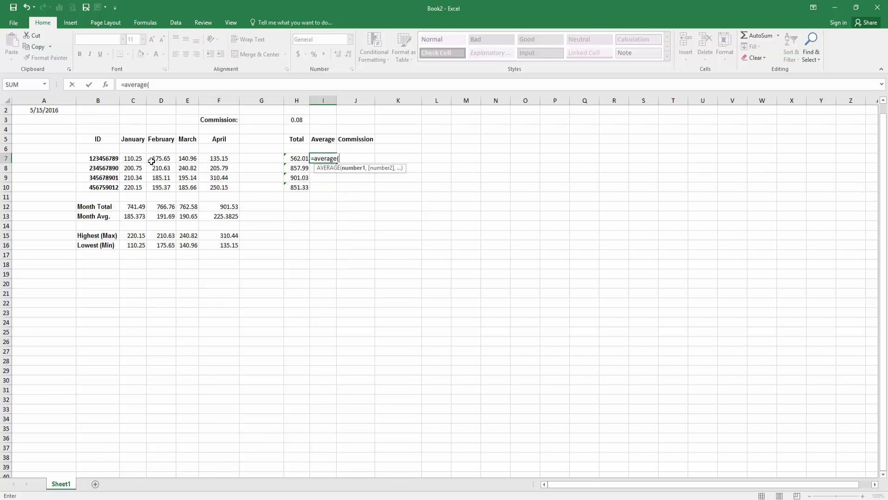
drag(134, 159, 206, 157)
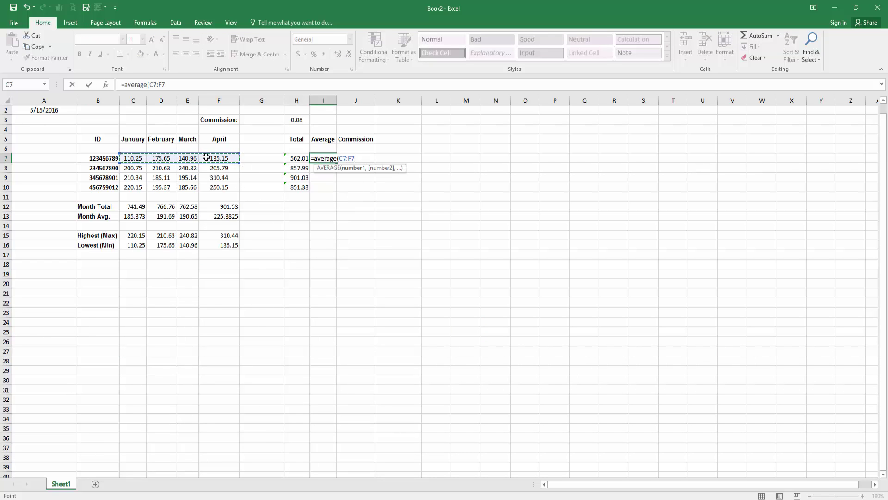
key(Return)
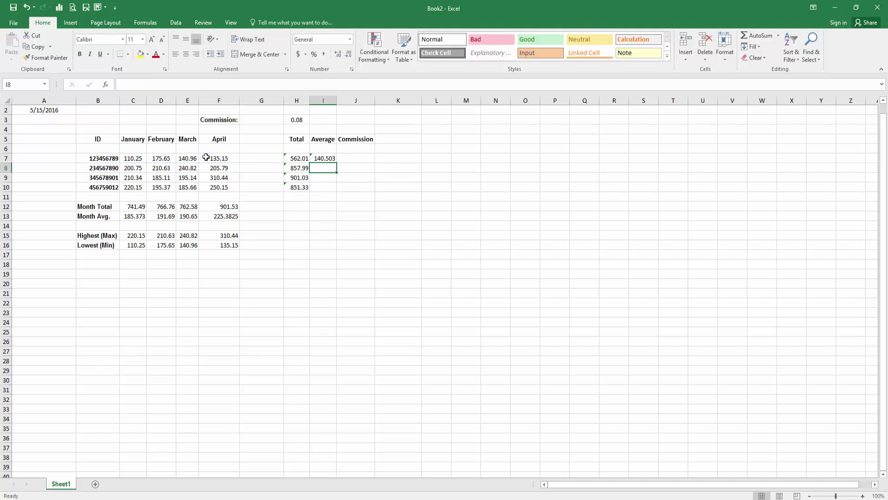
text(=a)
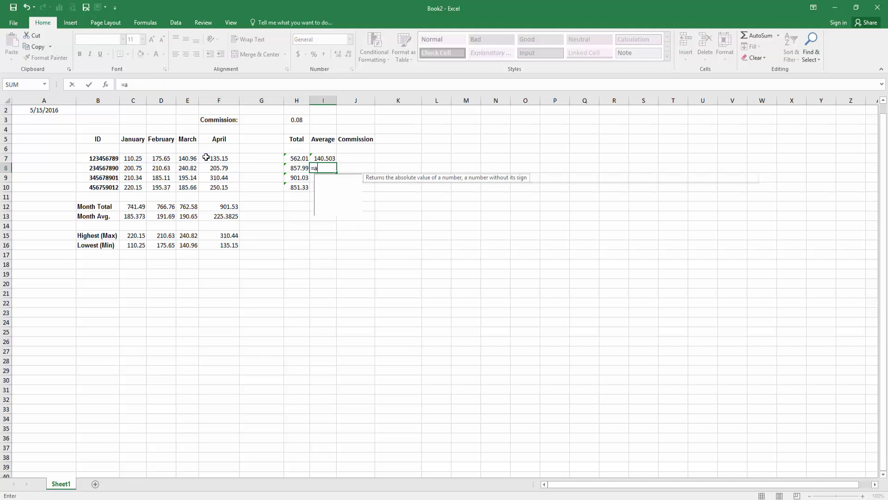
text(verage()
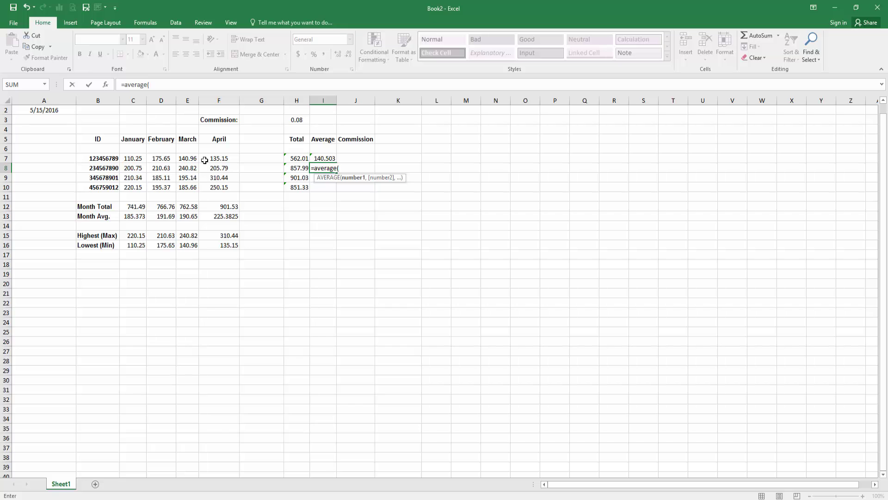
drag(140, 171, 212, 170)
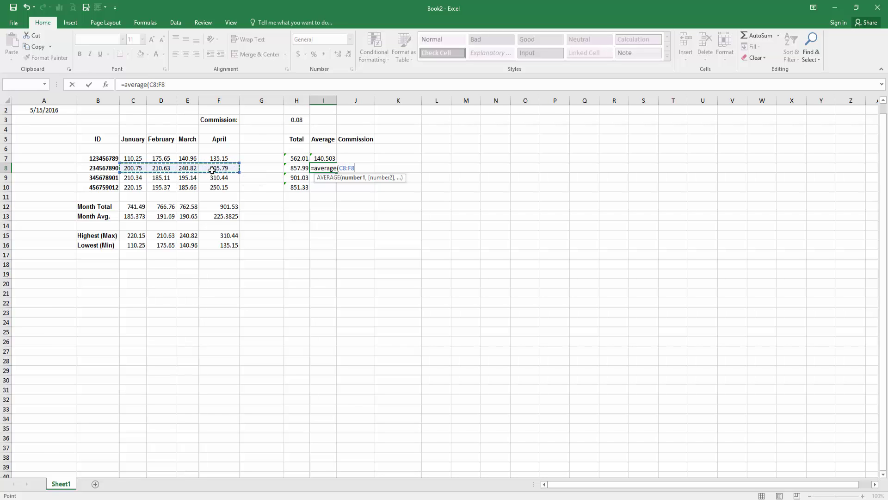
key(Return)
Copy the I8 average formula into I9 and I10
key(Up)
key(ctrl+c)
key(Down)
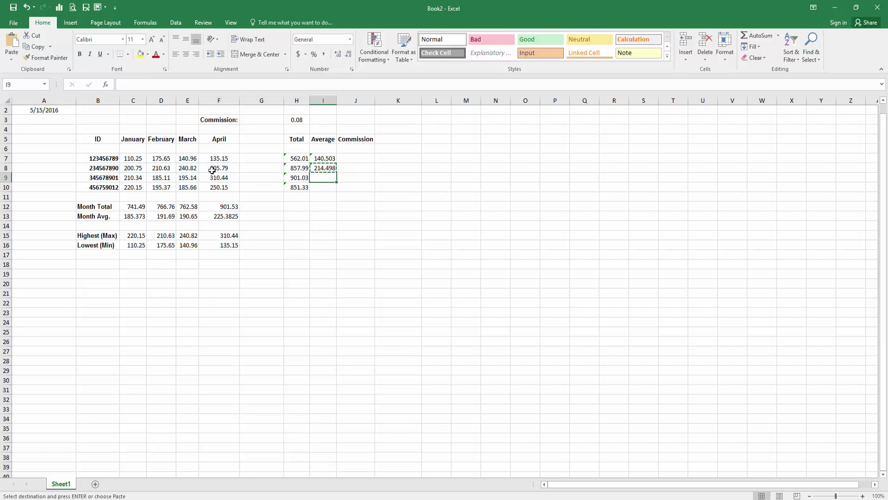
key(ctrl+v)
key(Down)
key(ctrl+v)
key(Escape)
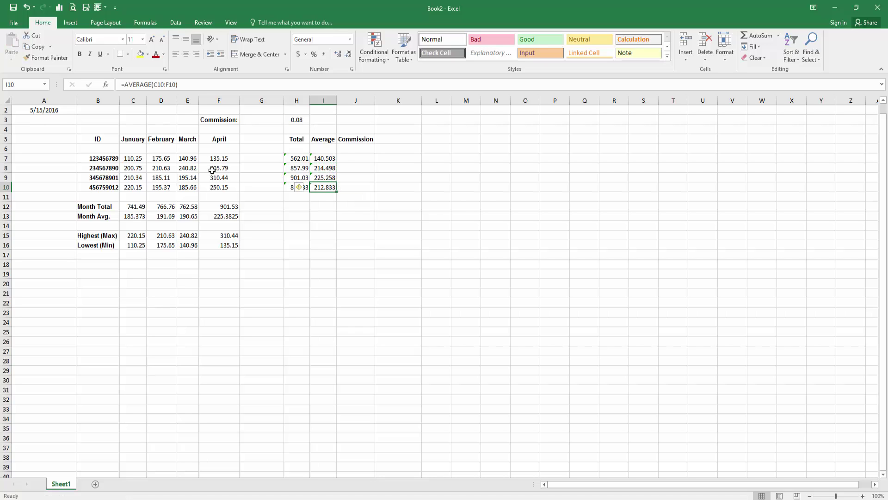
key(Down)
key(Down)
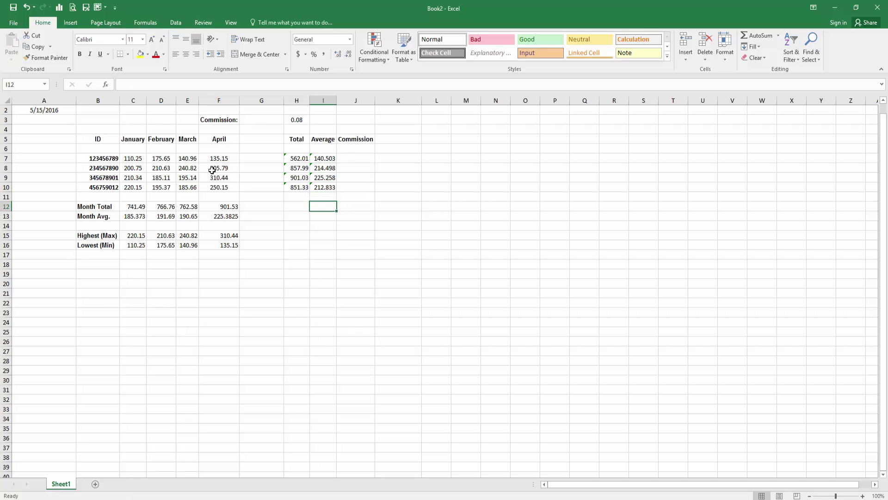
click(106, 288)
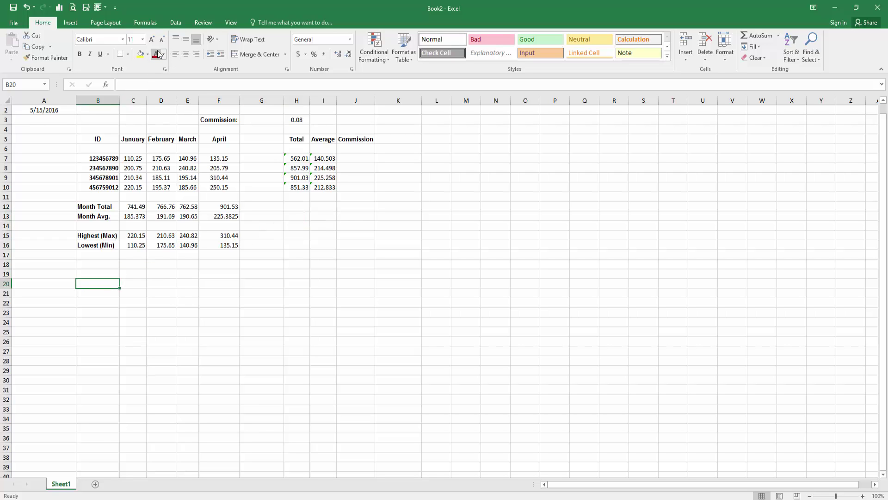
click(143, 41)
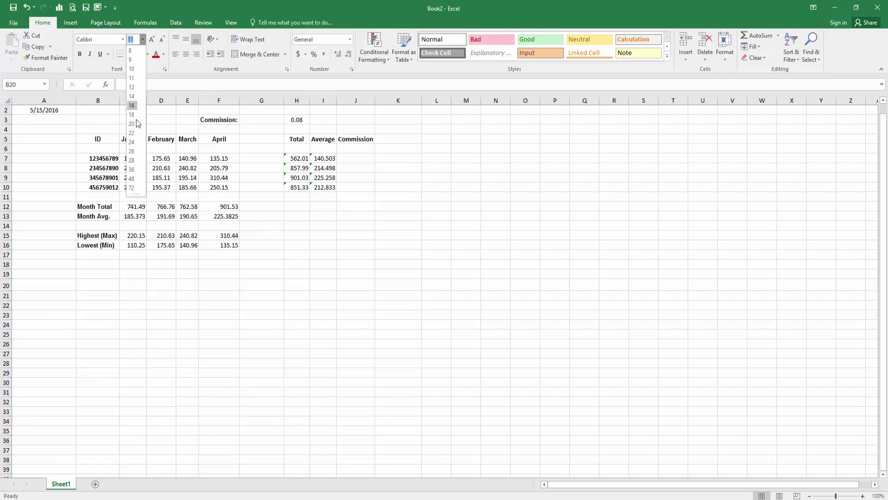
click(139, 192)
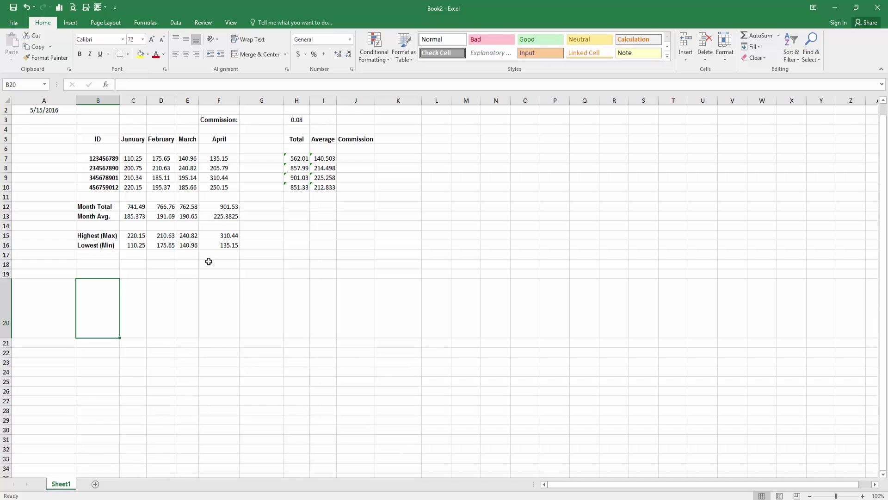
text(if you want to )
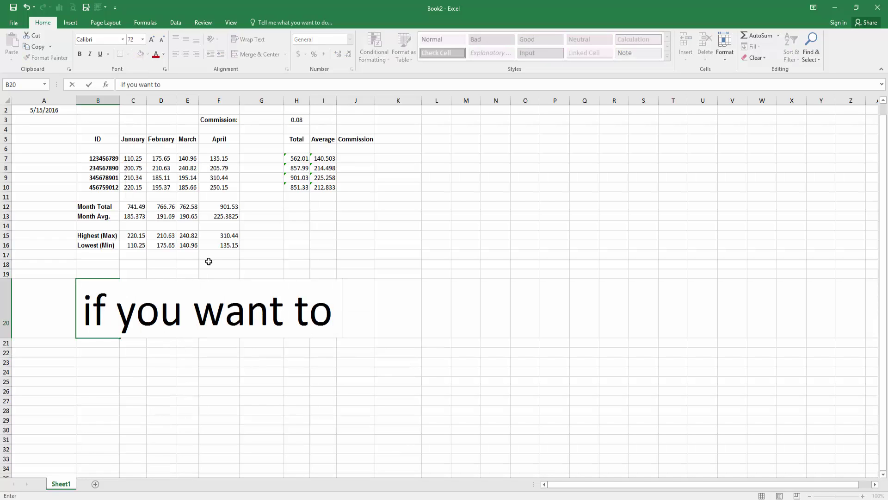
text(show)
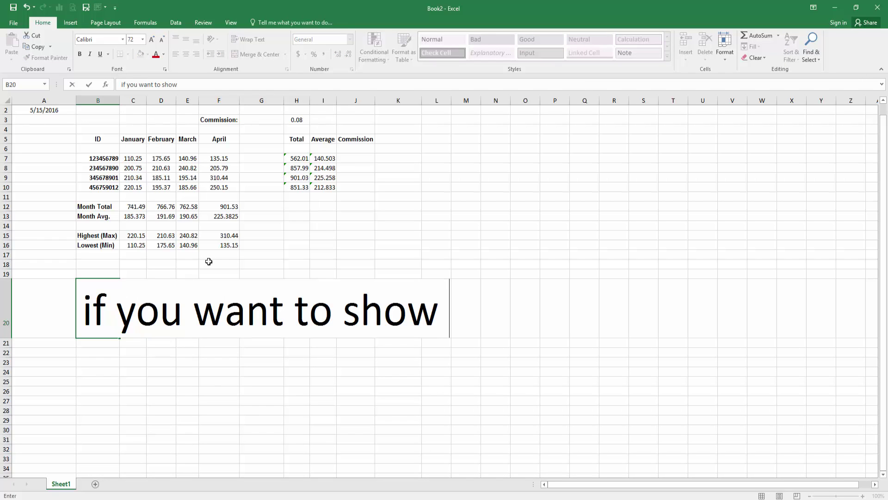
text( dollae)
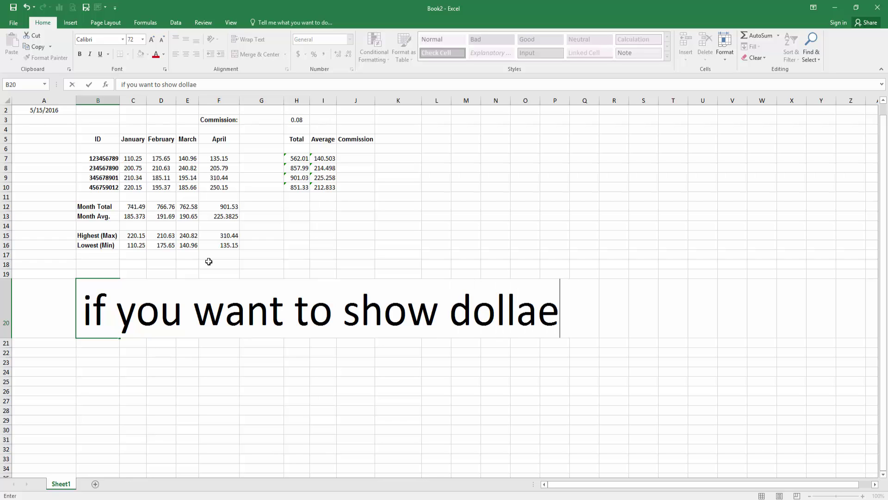
text( i)
key(BackSpace)
key(BackSpace)
key(BackSpace)
text(r signs )
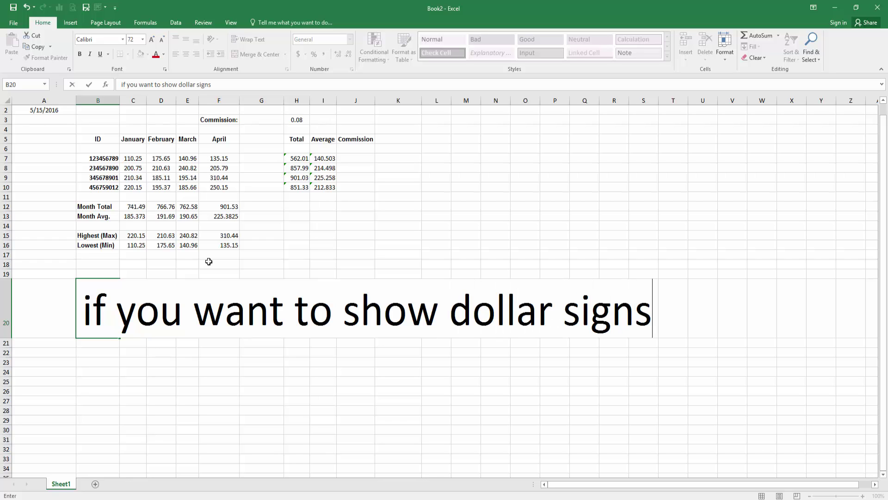
text(automatically)
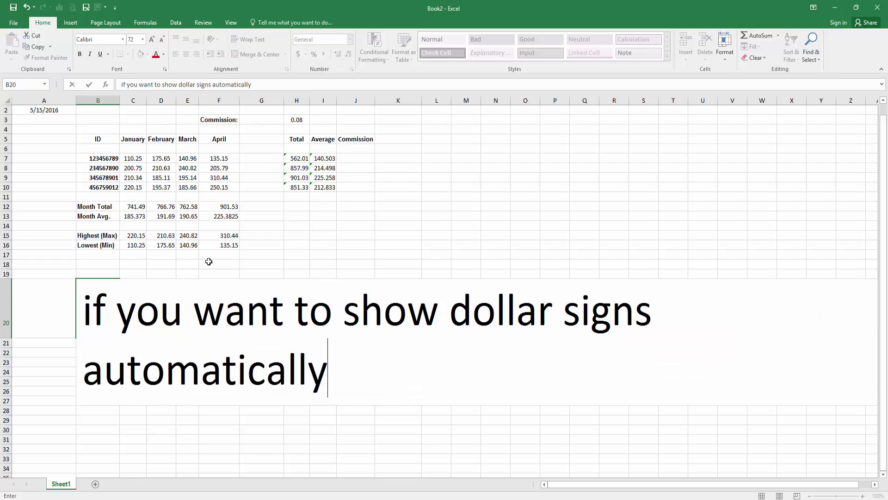
text( , )
text(do this)
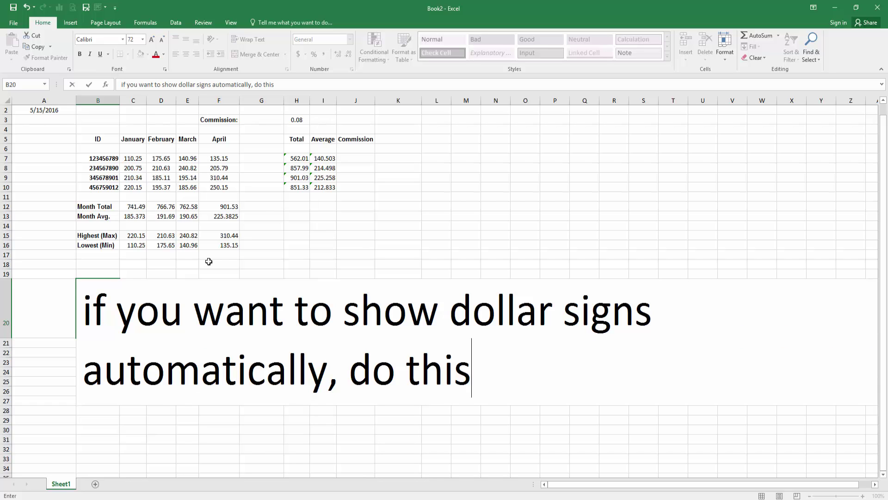
text(")
key(BackSpace)
text(:)
click(257, 435)
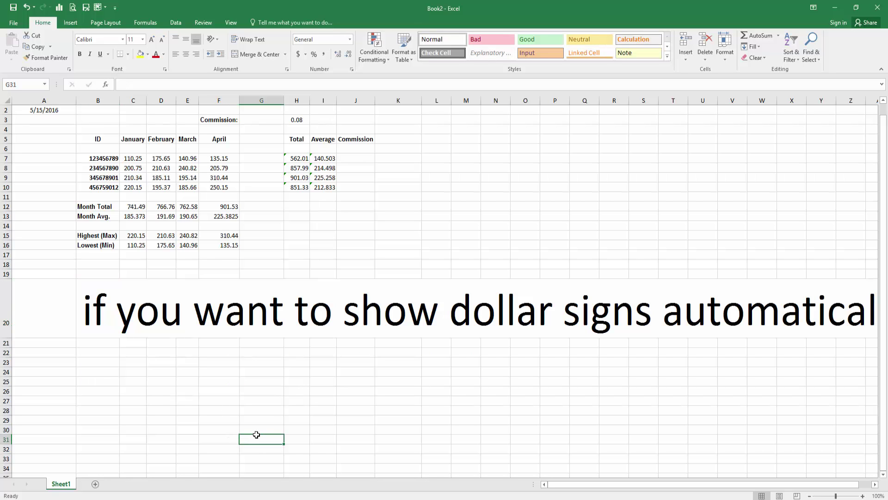
key(ctrl+z)
key(ctrl+z)
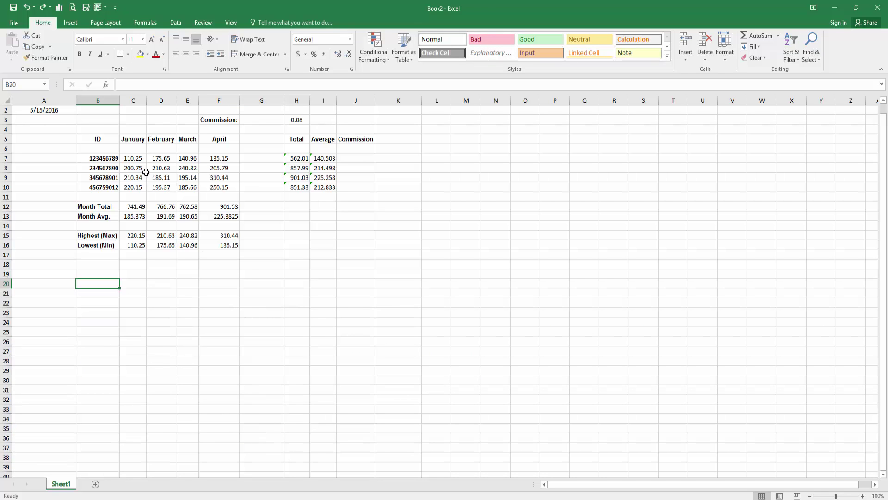
Select figures C7:J16 and choose Currency with $ and 2 decimals in Format Cells
drag(133, 159, 334, 241)
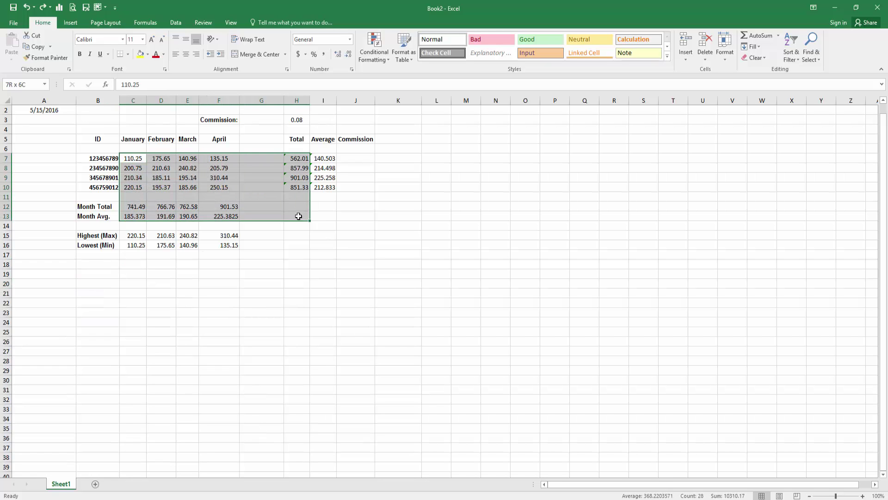
drag(335, 242, 351, 247)
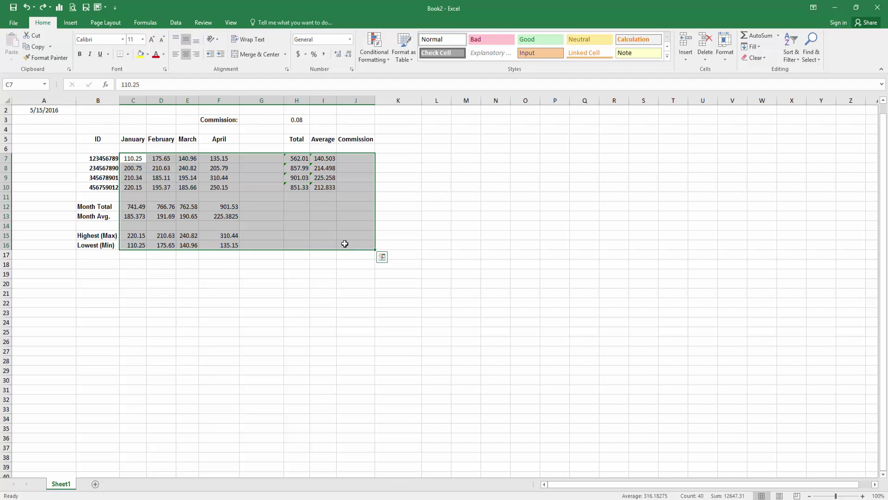
right_click(293, 214)
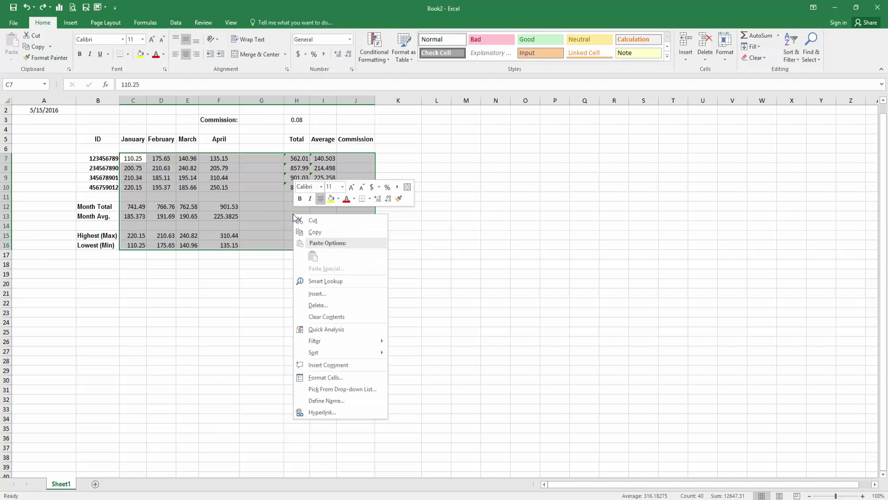
click(333, 378)
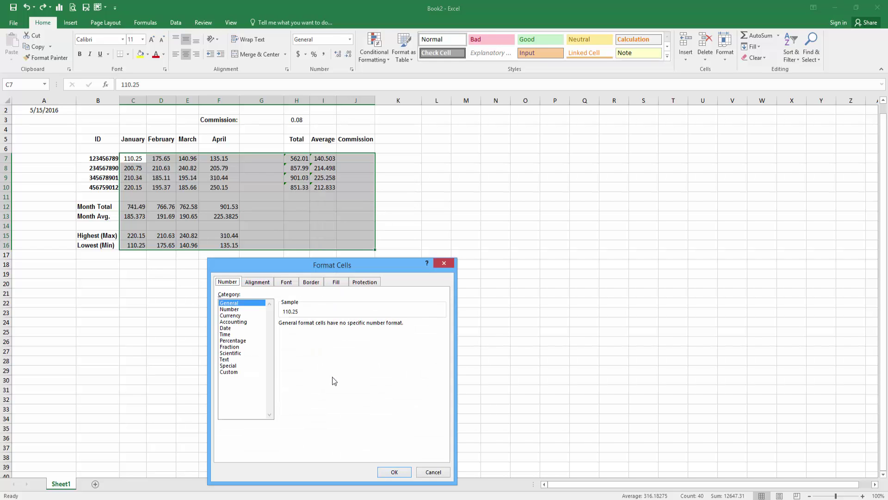
click(240, 315)
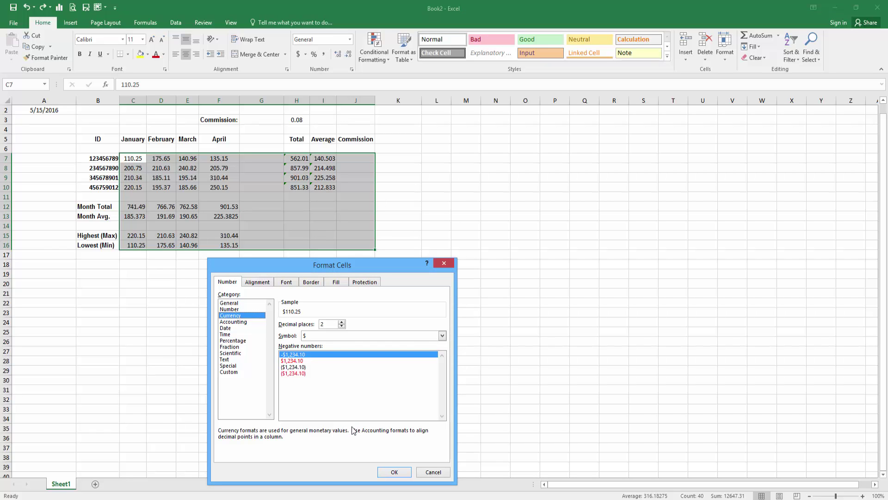
Try a currency format on the sales figures, then undo it
click(391, 473)
click(318, 295)
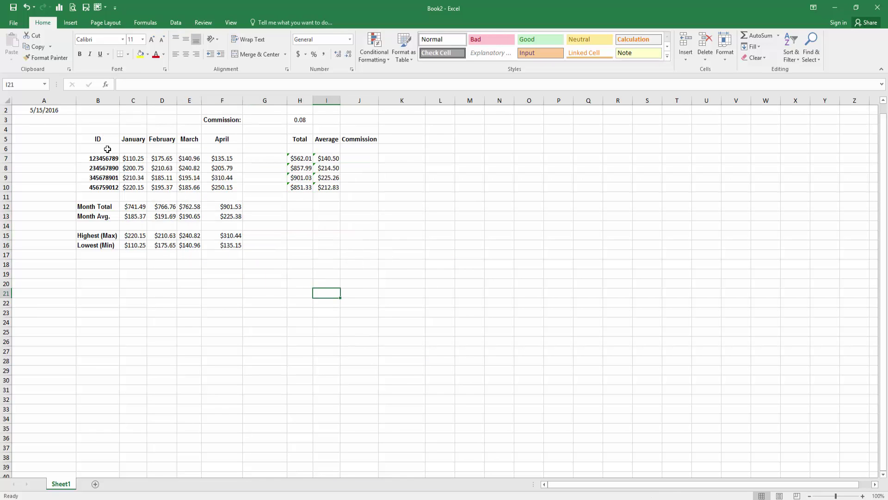
key(ctrl+z)
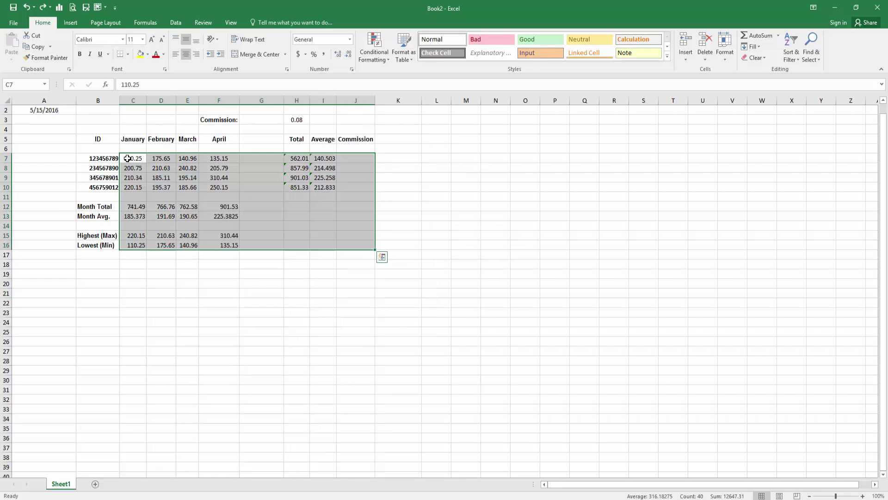
click(184, 288)
Format C7:J16 as Currency with dollar signs and two decimals, e.g. $110.25
mouse_move(136, 164)
mouse_down()
mouse_move(340, 253)
mouse_move(355, 245)
mouse_up()
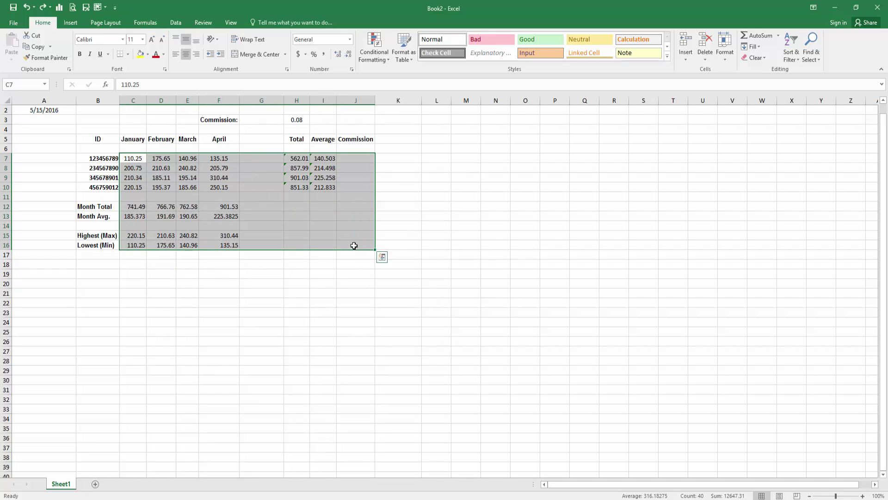
click(298, 55)
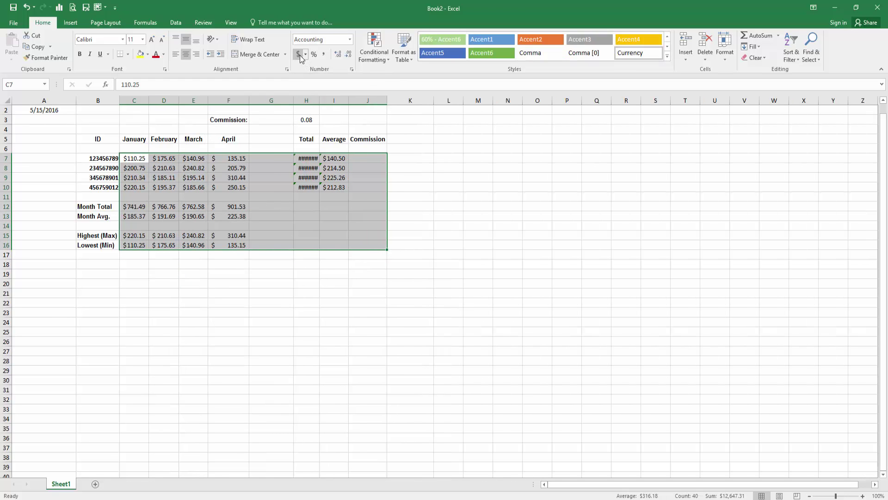
click(350, 39)
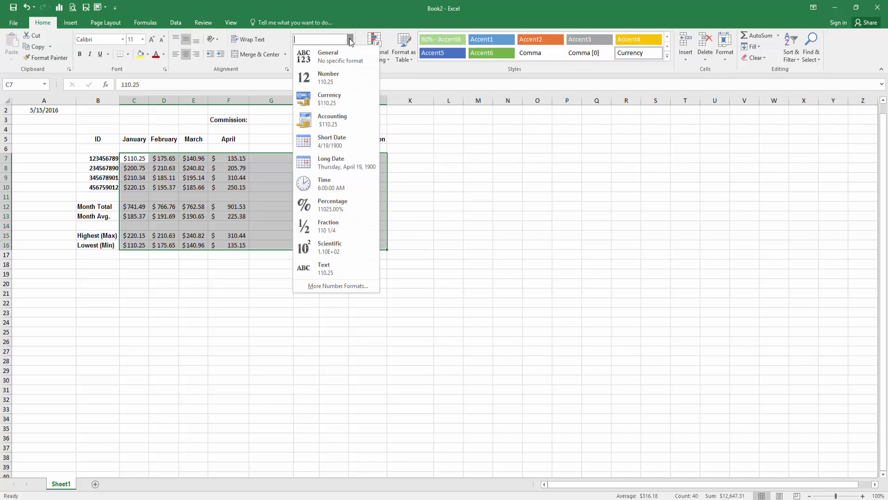
click(342, 104)
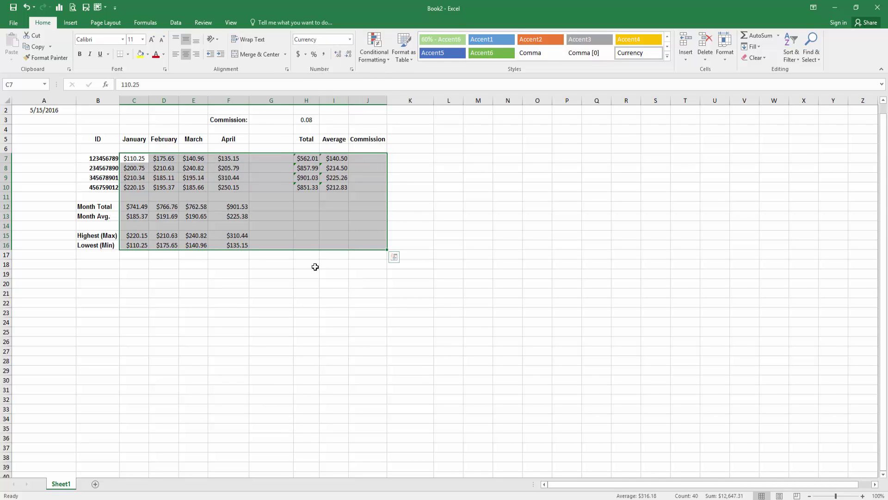
click(315, 313)
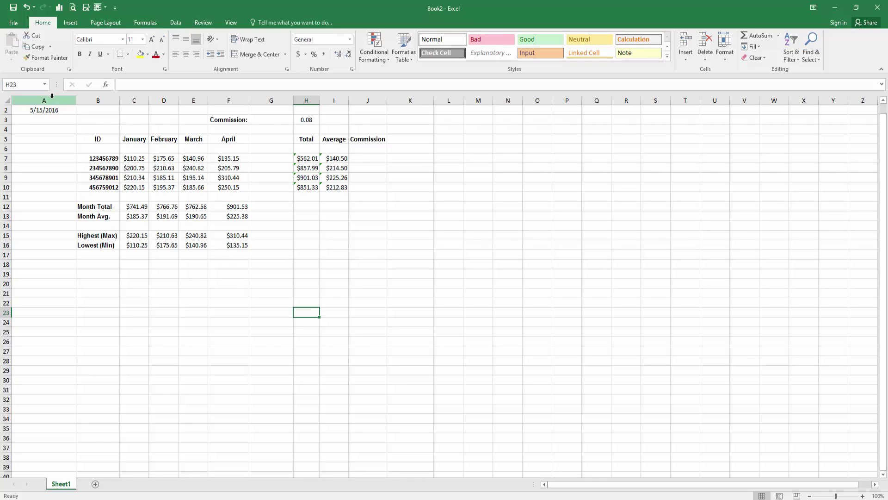
AutoFit the column widths of the table A1:L22 to their contents
click(37, 111)
key(Up)
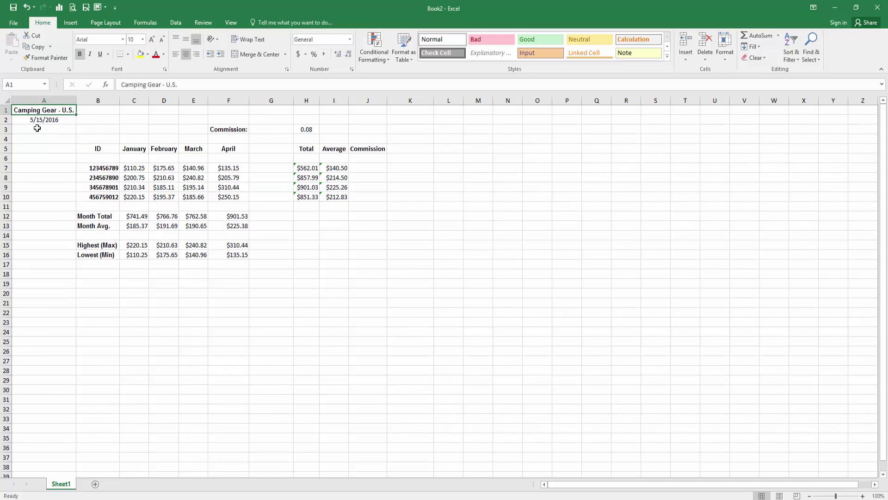
drag(34, 110, 458, 316)
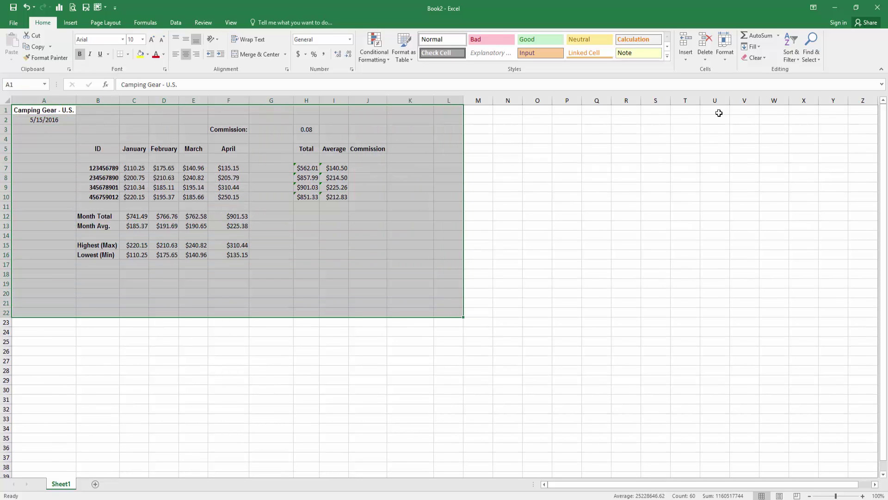
click(727, 62)
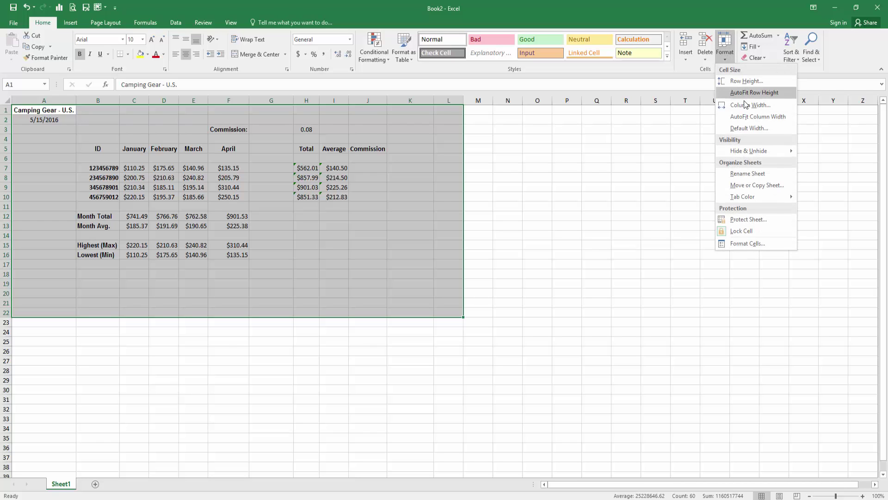
click(750, 117)
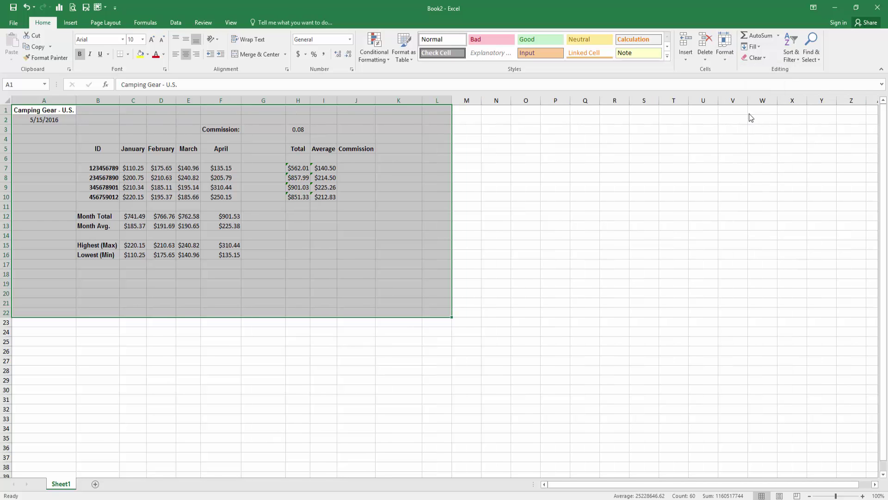
Centre all the labels, headings, date and figures in A1:L18
click(188, 56)
click(188, 347)
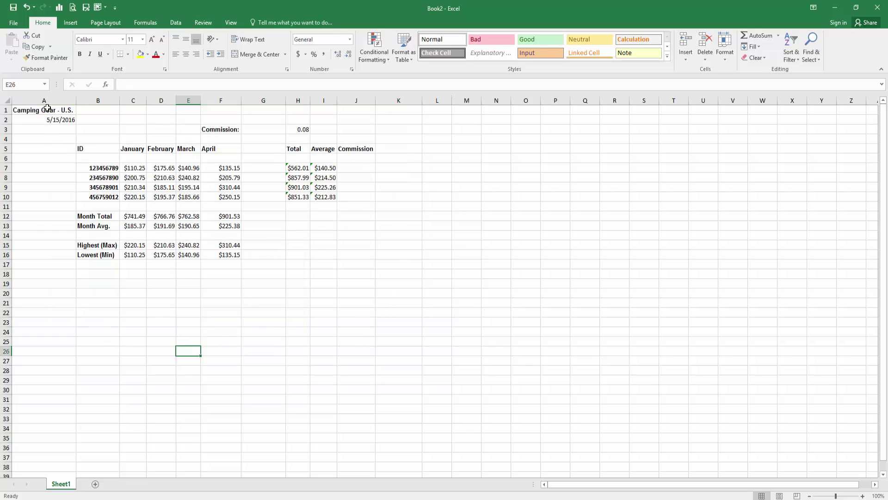
drag(47, 108, 451, 277)
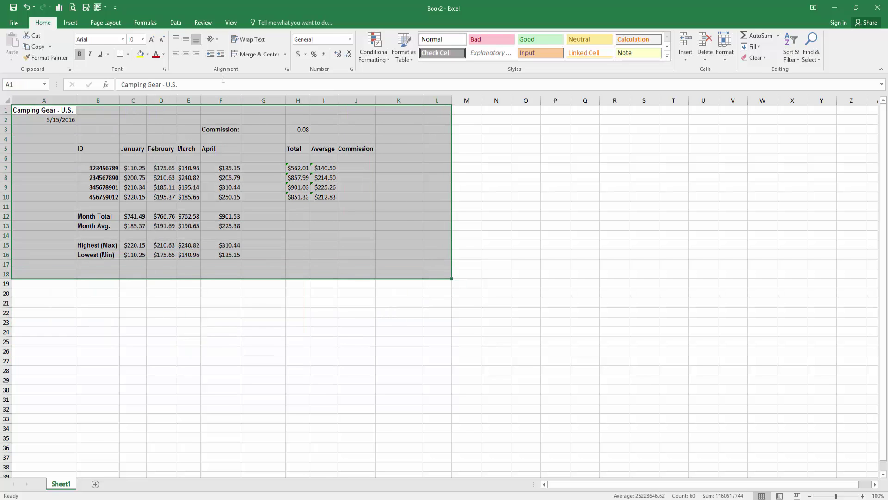
click(186, 54)
click(254, 372)
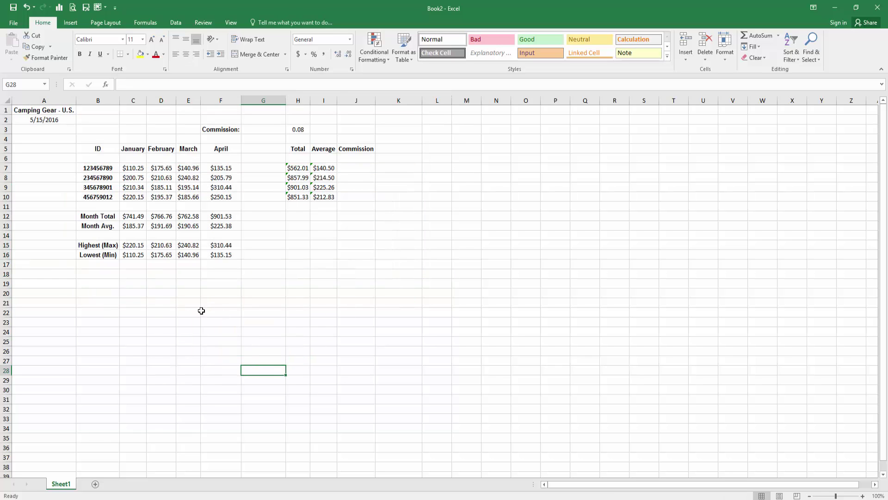
click(166, 293)
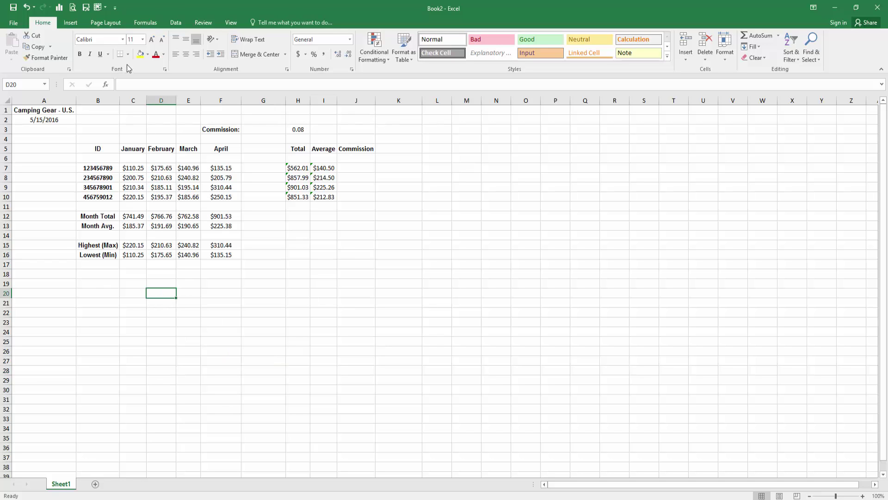
Add a 72-point note 'if you want to get rid of the green corners in each cell, do this:' to D20, then undo it
click(142, 39)
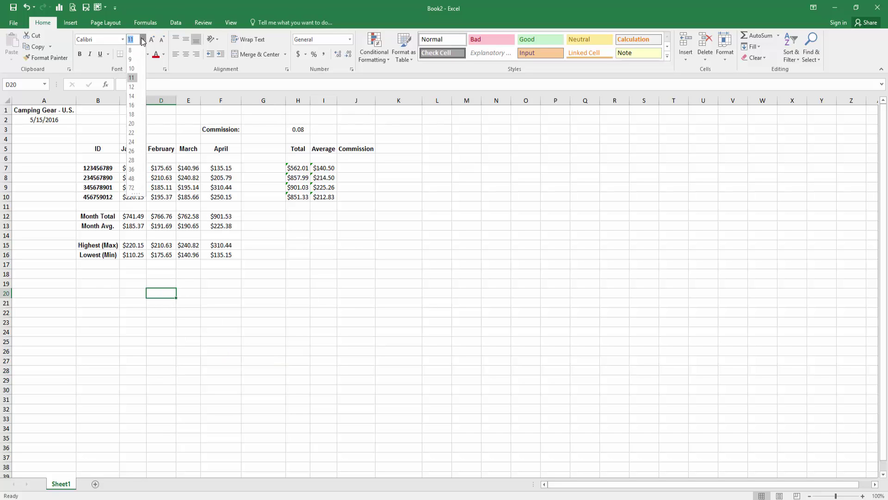
click(132, 187)
text(if you wa)
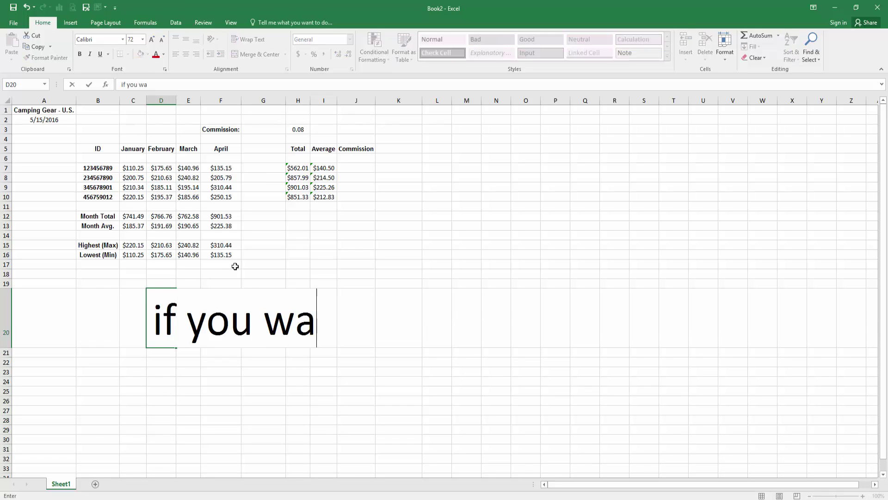
text(nt to get rid )
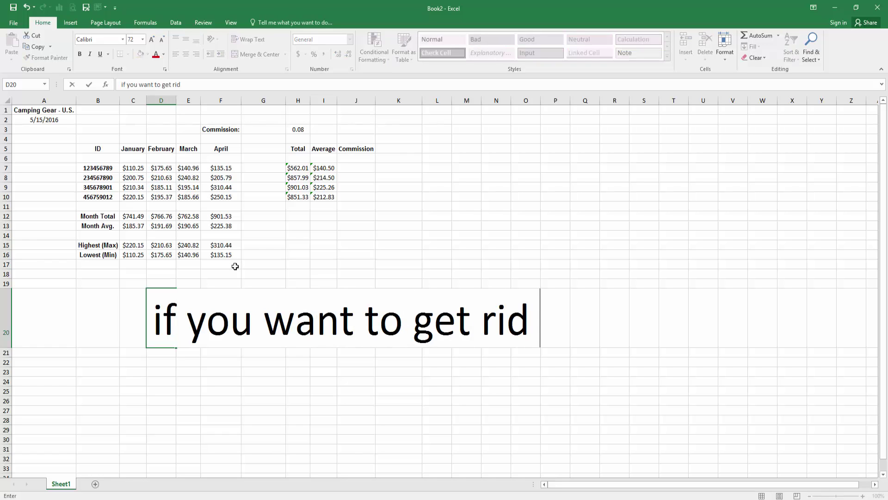
text(of the green)
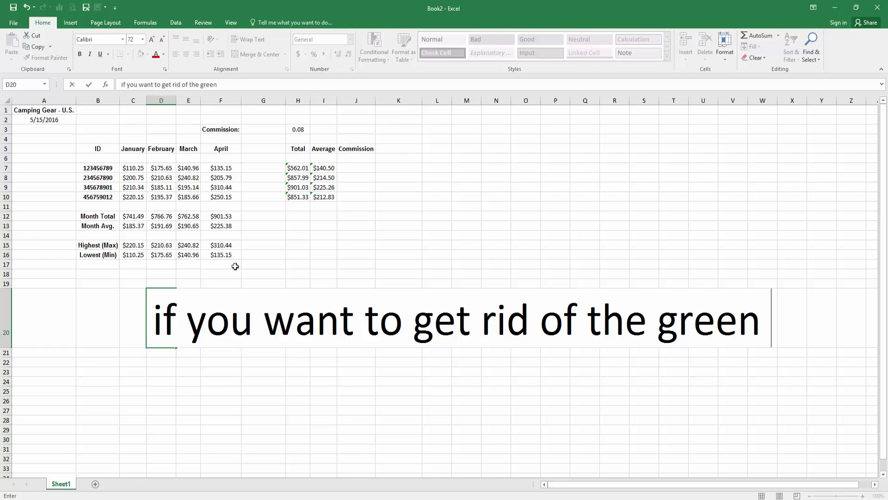
text( corners in e)
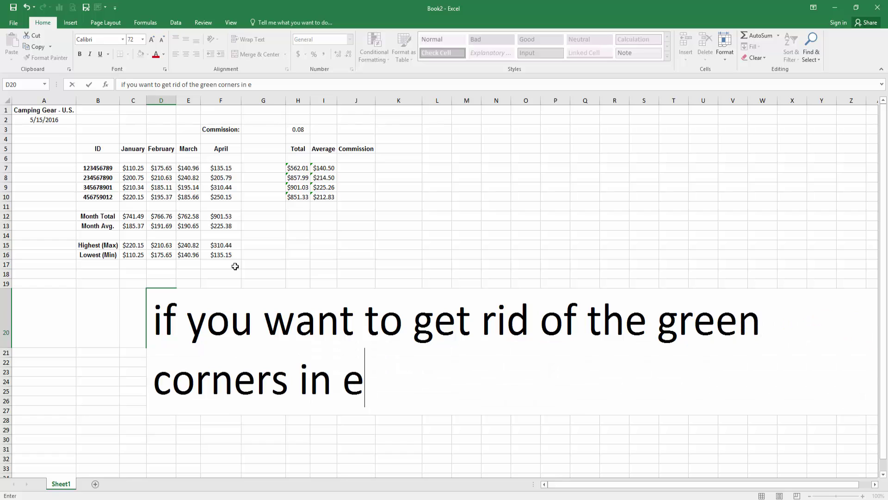
text(ach cell)
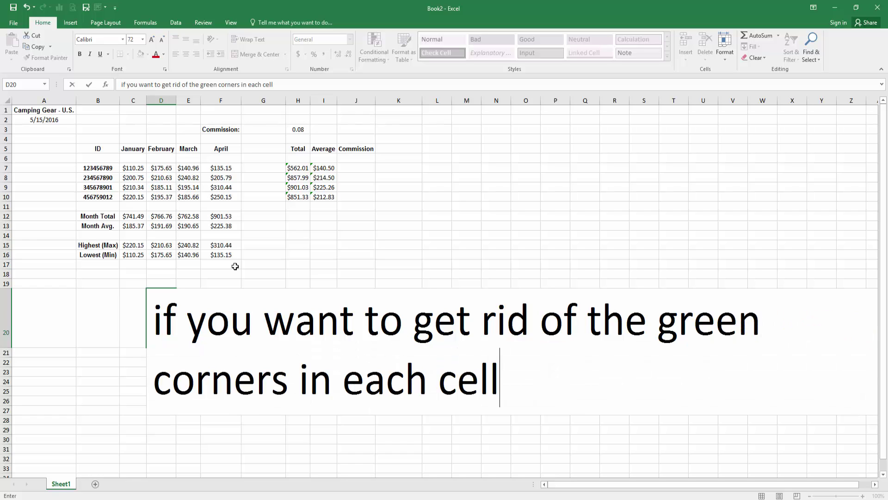
text(, do this:)
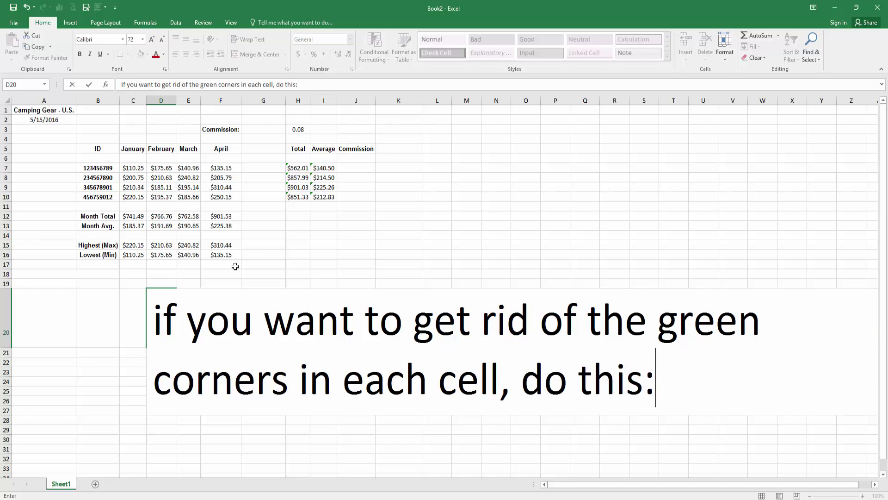
click(415, 245)
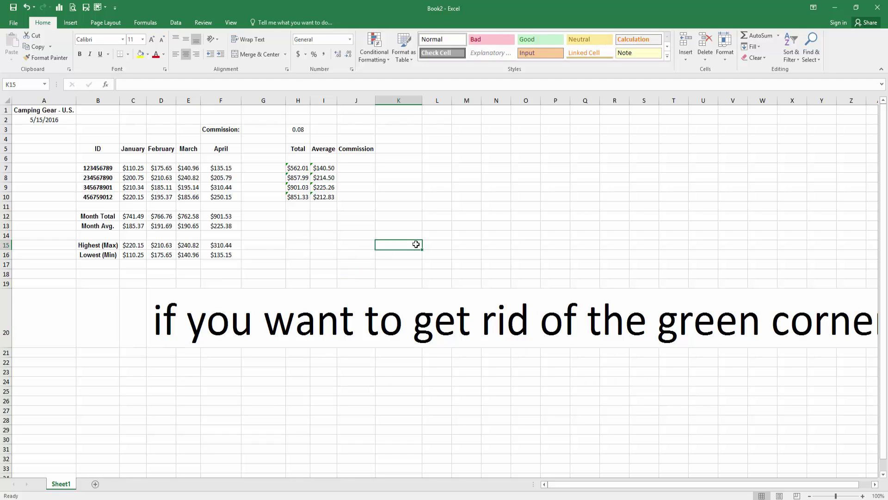
key(ctrl+z)
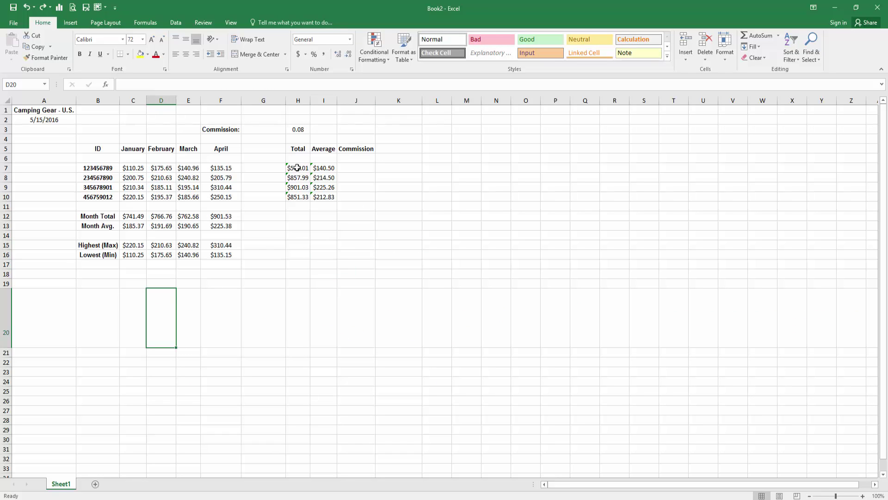
Ignore the omitted-adjacent-cells errors on the Total and Average figures in H7:I10
drag(299, 169, 320, 196)
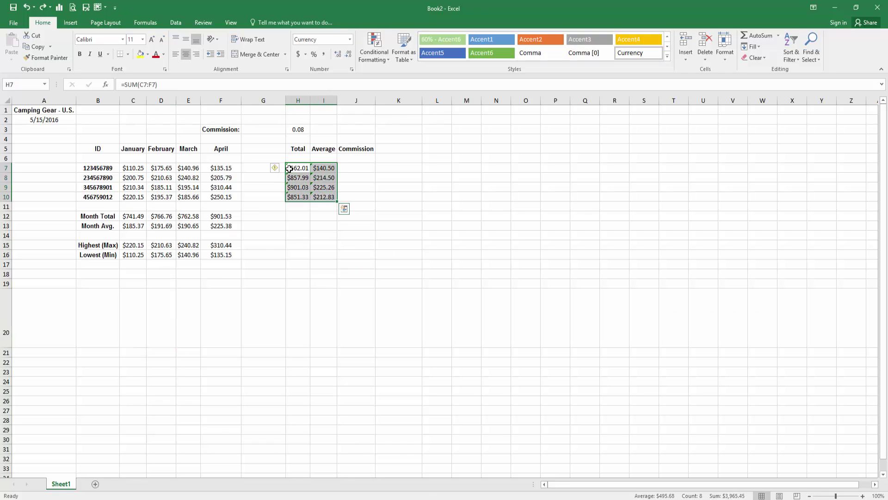
click(275, 169)
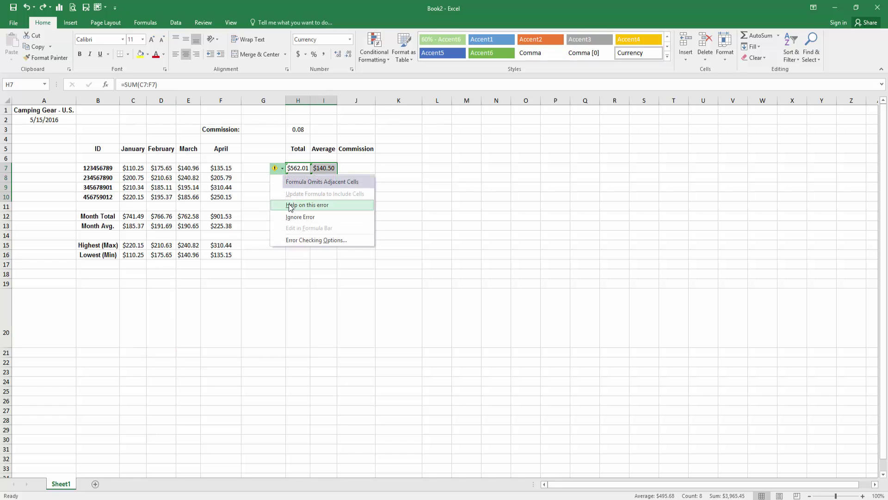
click(294, 216)
click(370, 244)
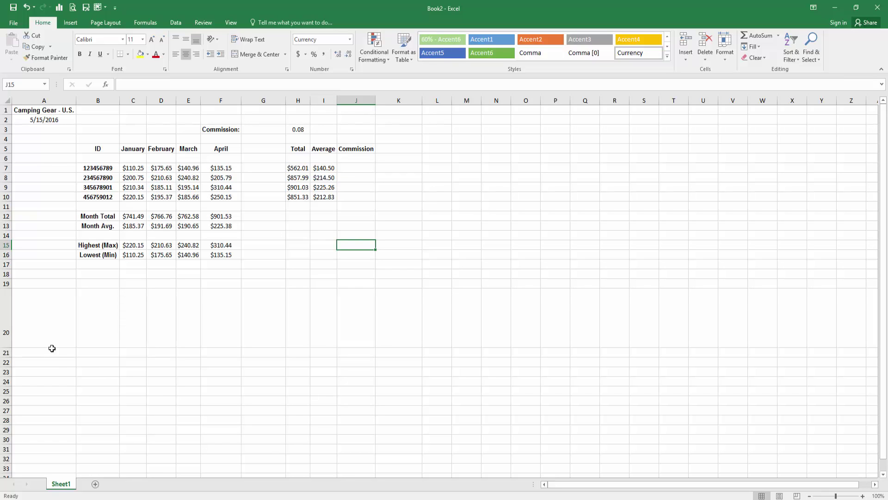
Set C20 to 72-point font and type 'if you want to set up a formula to find the commission, do this:'
click(180, 320)
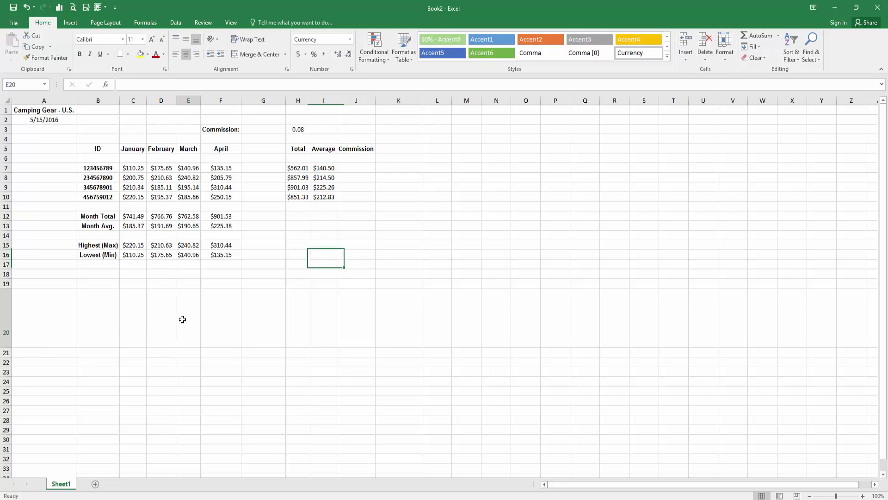
click(131, 319)
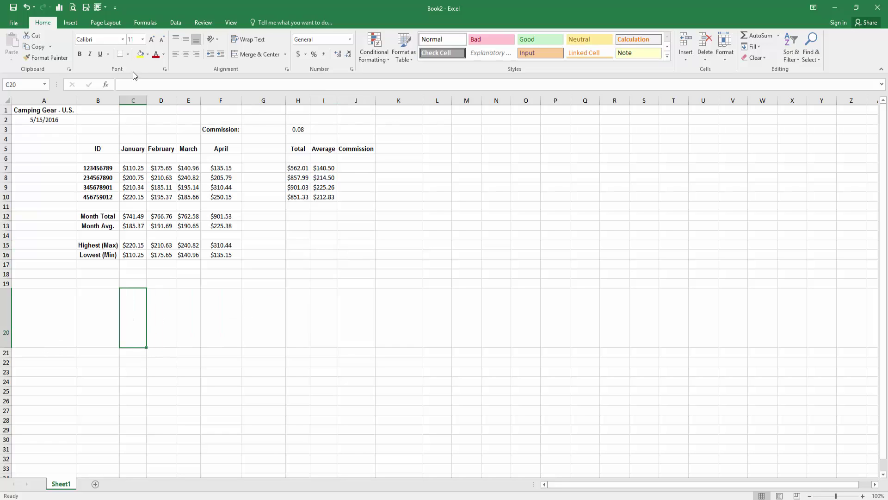
click(142, 39)
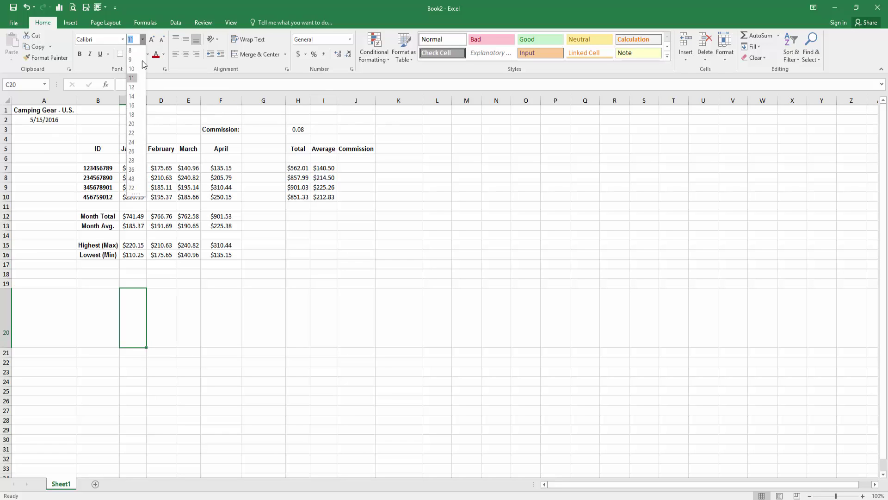
click(134, 193)
text(if you )
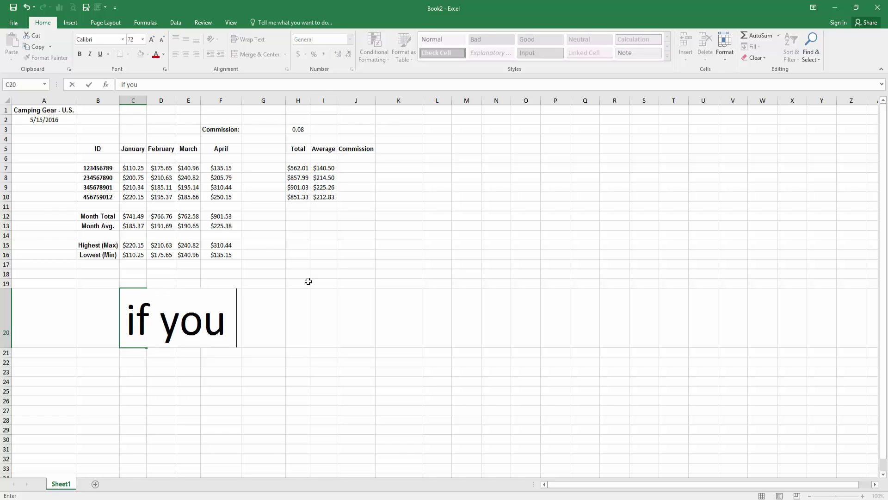
text(want to set )
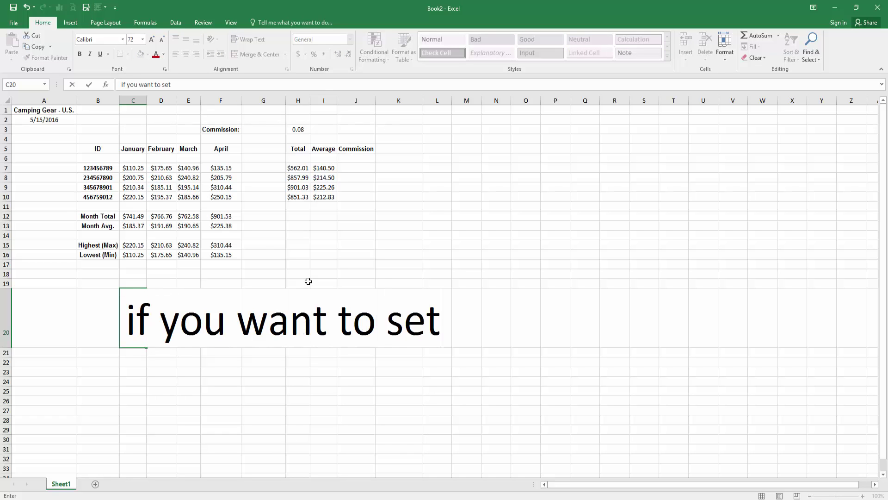
text(up a formu)
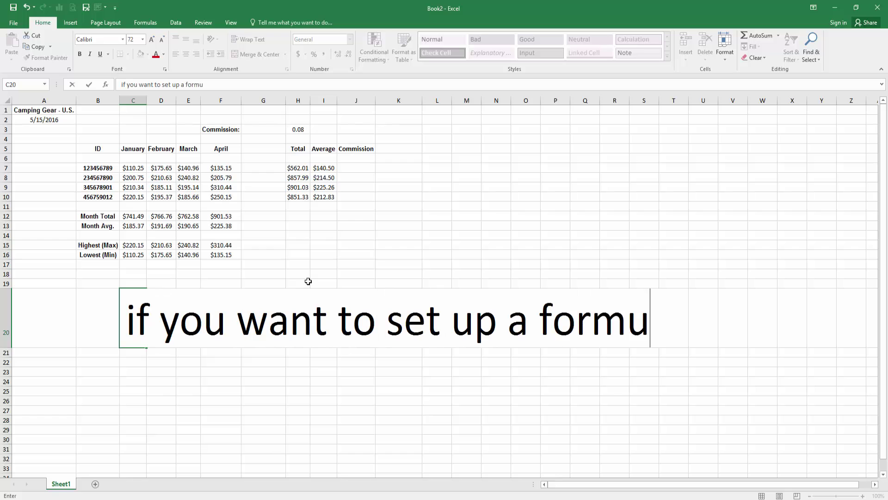
text(la to find t)
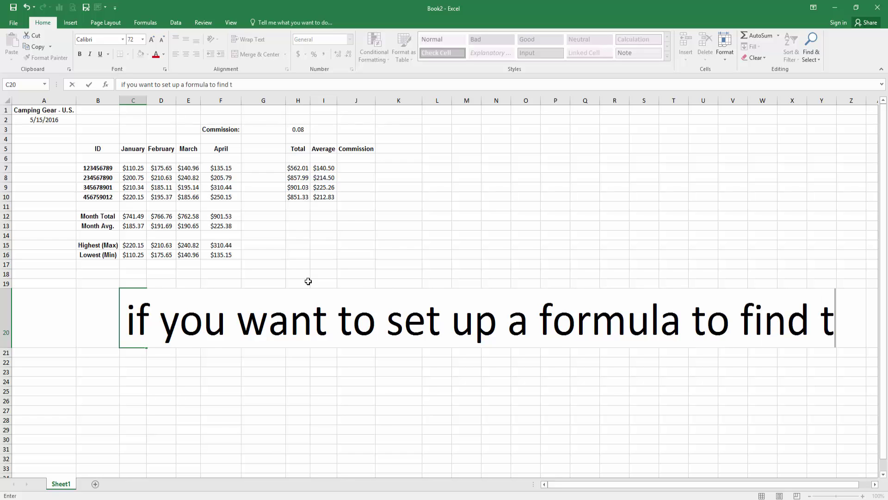
text(he commi)
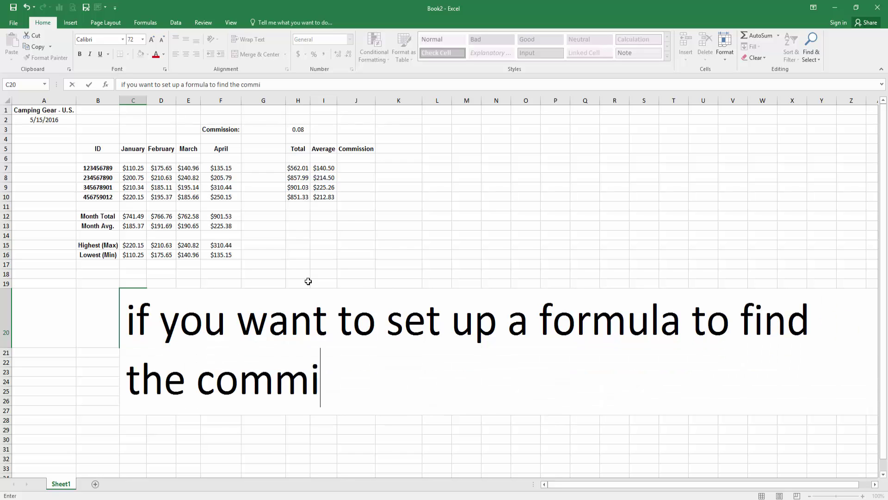
text(ssion,)
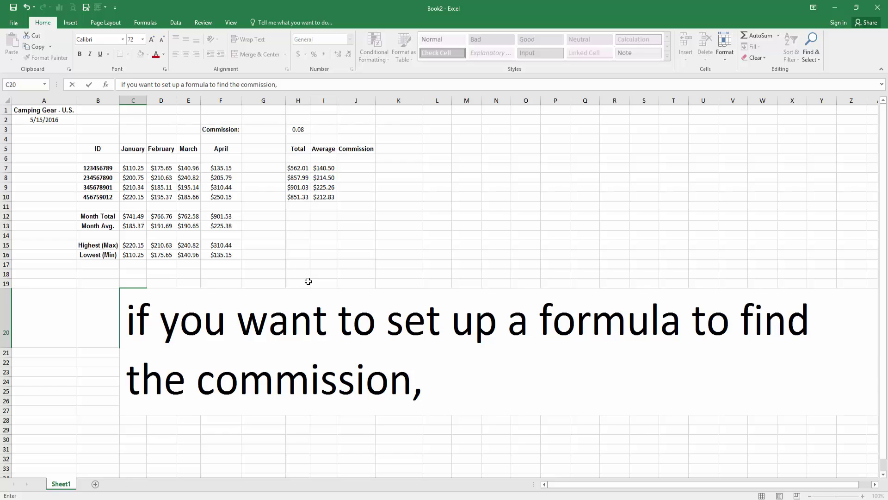
text( do this:)
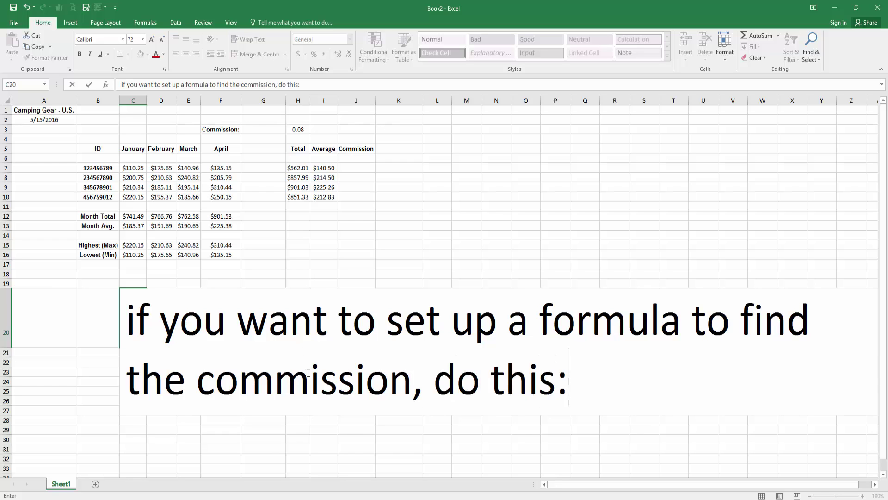
Remove the C20 note and enter commission formulas =H7*H3 and =H8*H3 in J7 and J8
click(309, 449)
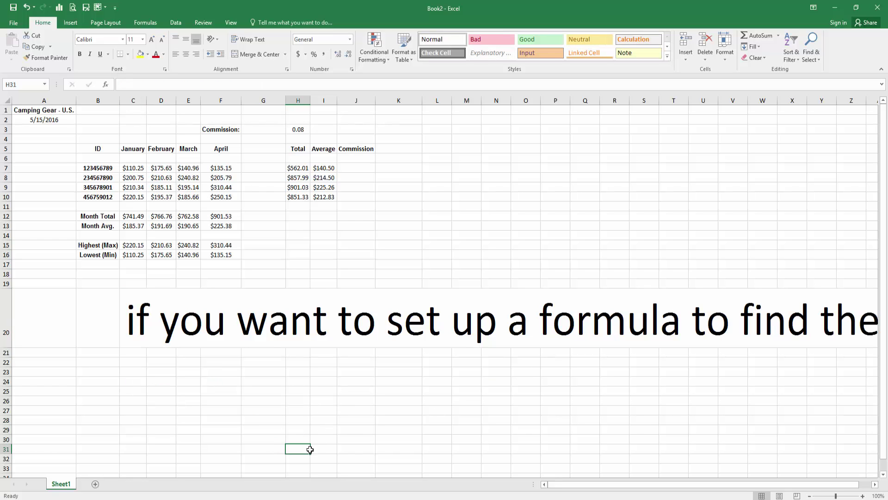
key(ctrl+z)
click(357, 168)
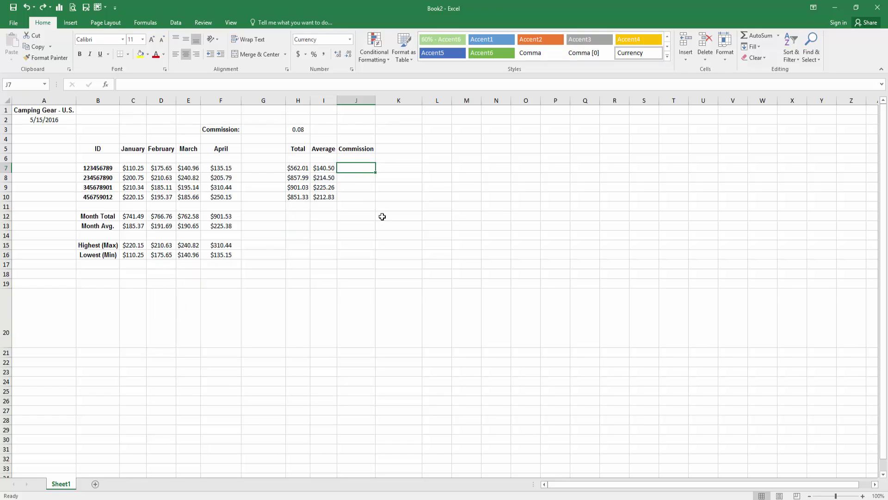
text(=)
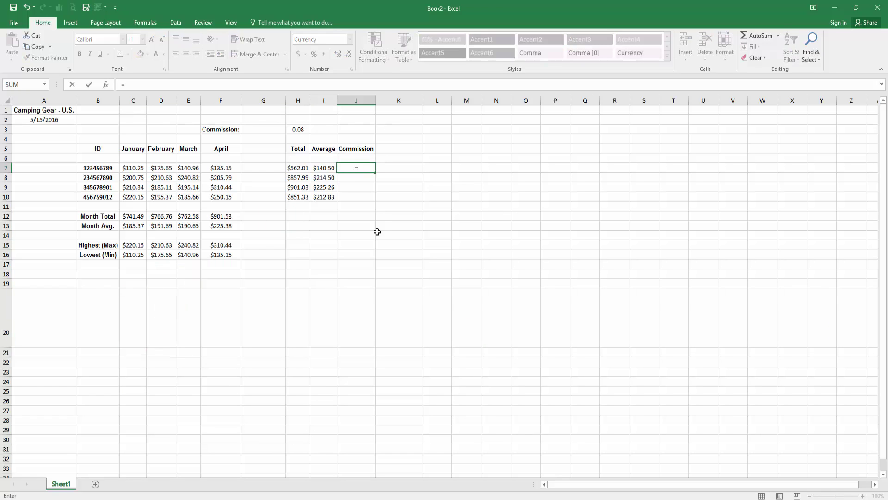
click(297, 167)
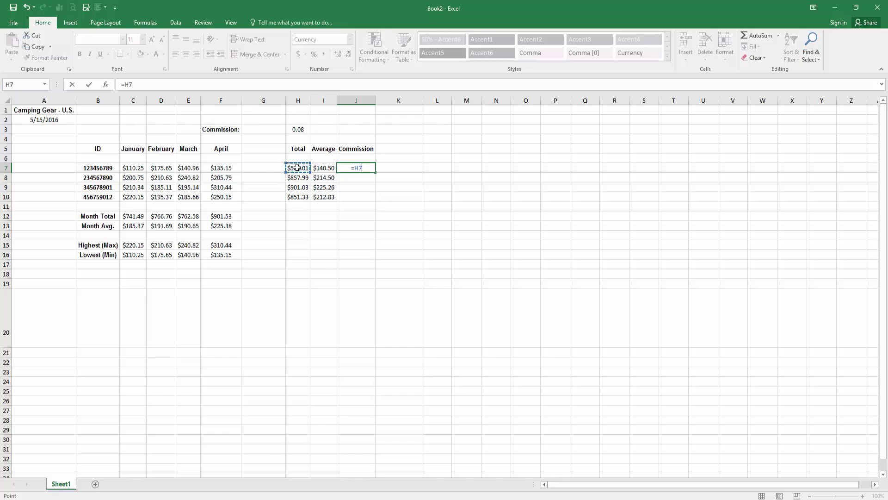
text(*)
click(298, 129)
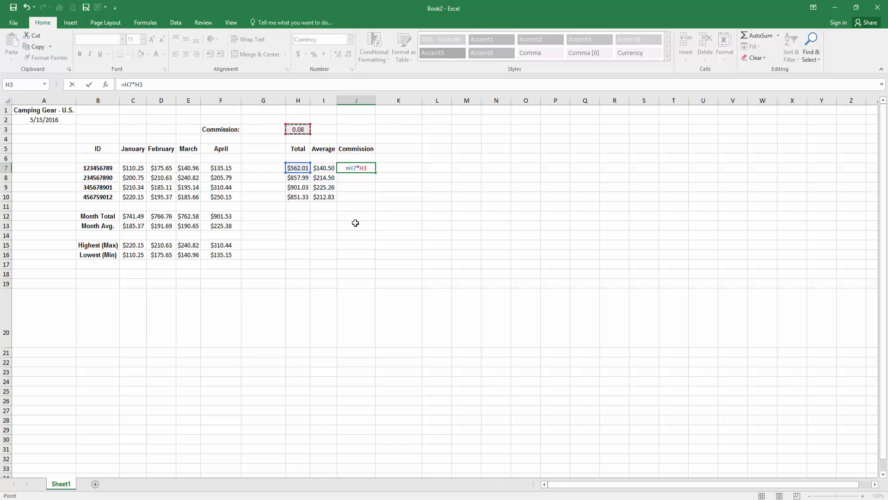
key(Return)
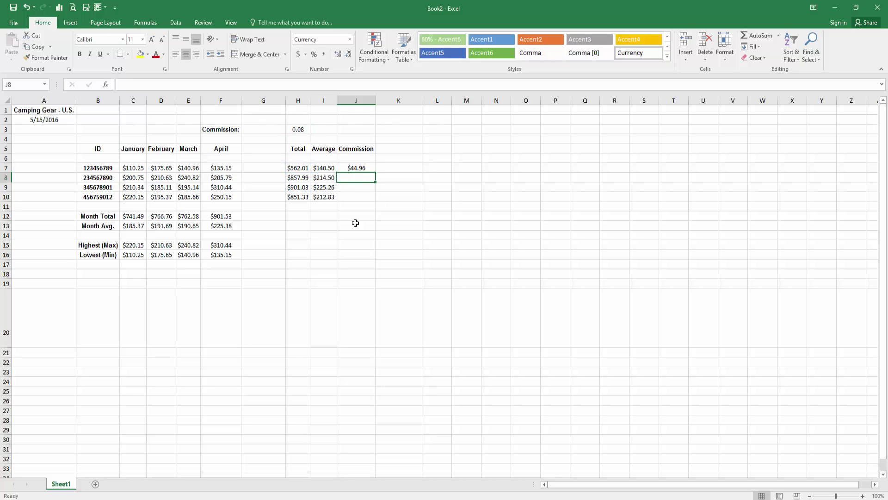
text(=)
click(305, 179)
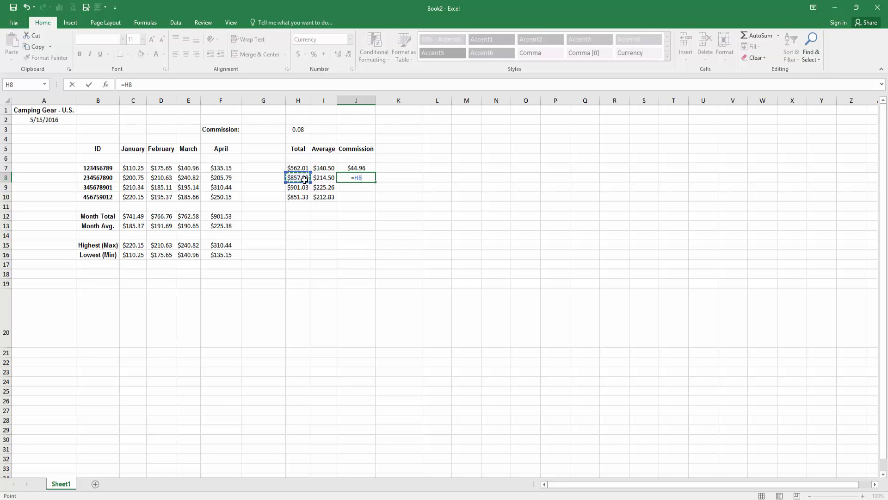
text(*)
click(298, 129)
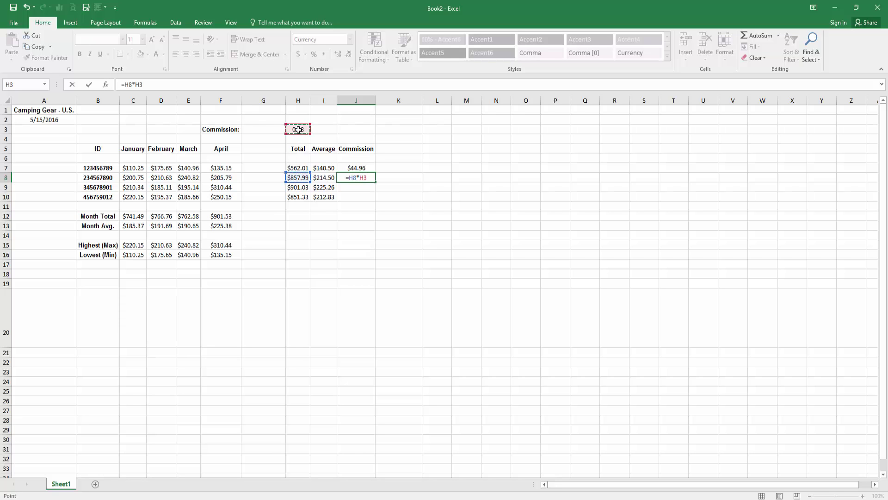
key(Return)
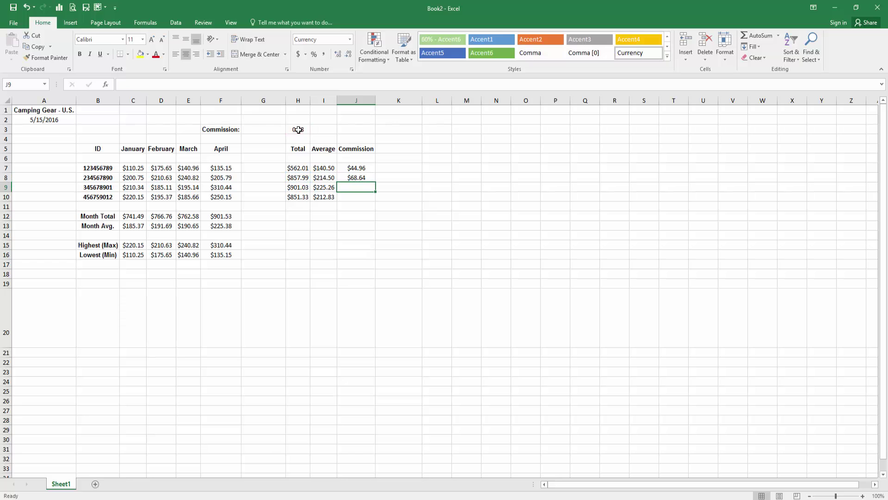
Enter commission formulas =H9*H3 and =H10*H3 in J9 and J10, giving $72.08 and $68.11
text(=)
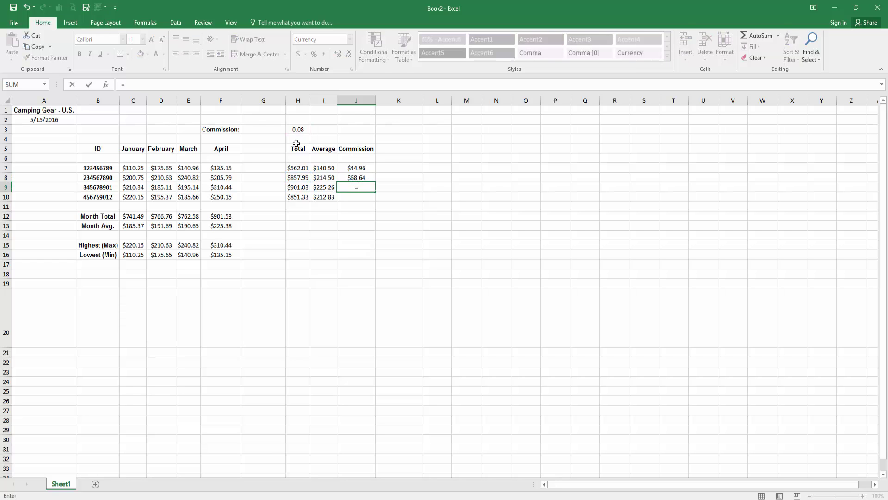
click(298, 188)
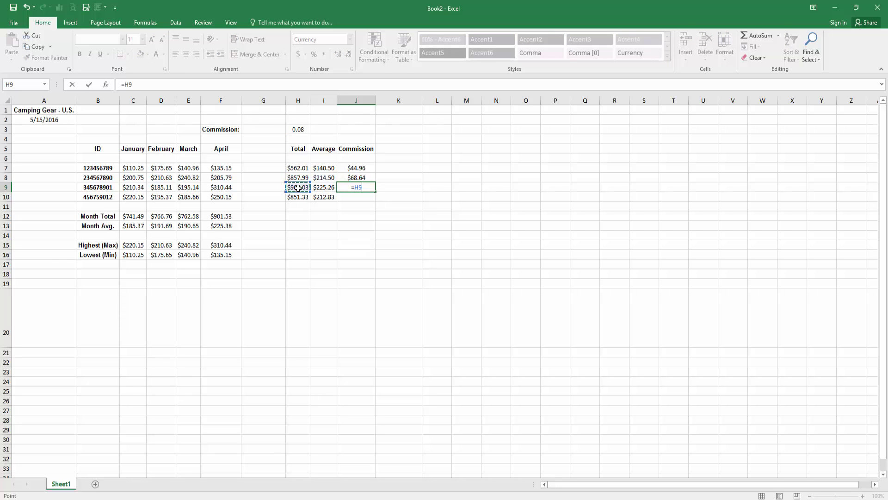
text(*)
click(301, 133)
key(Return)
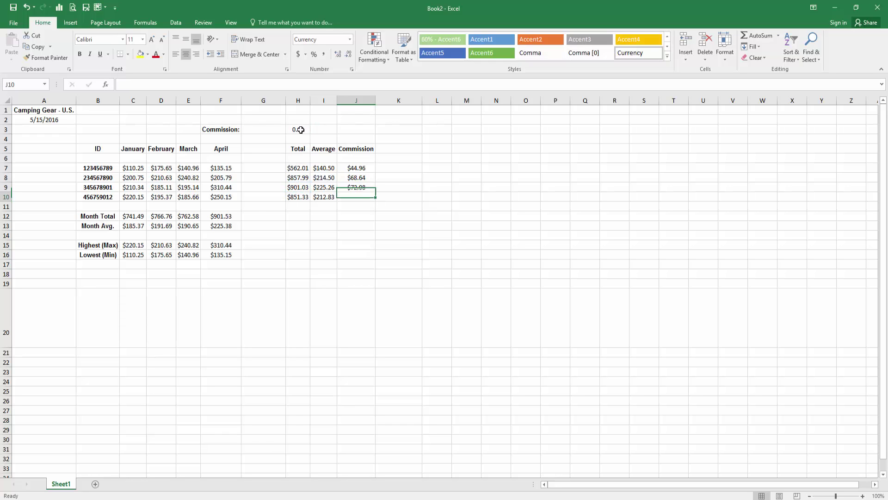
text(=)
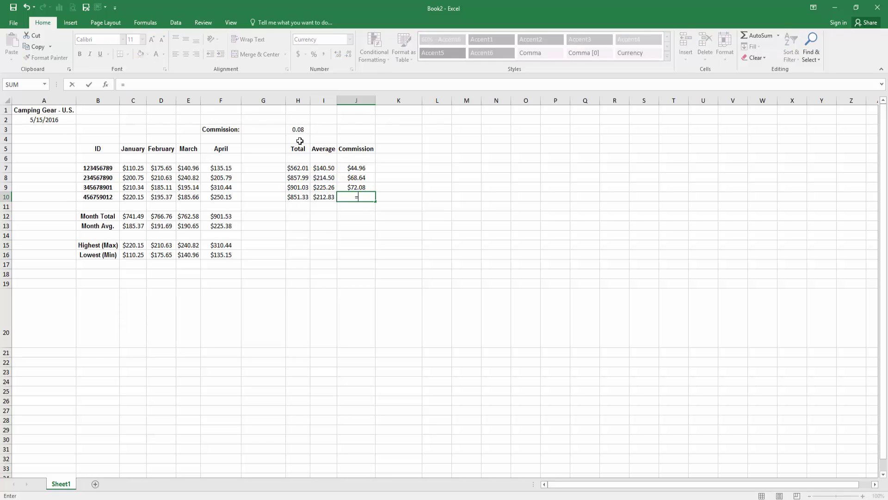
click(296, 196)
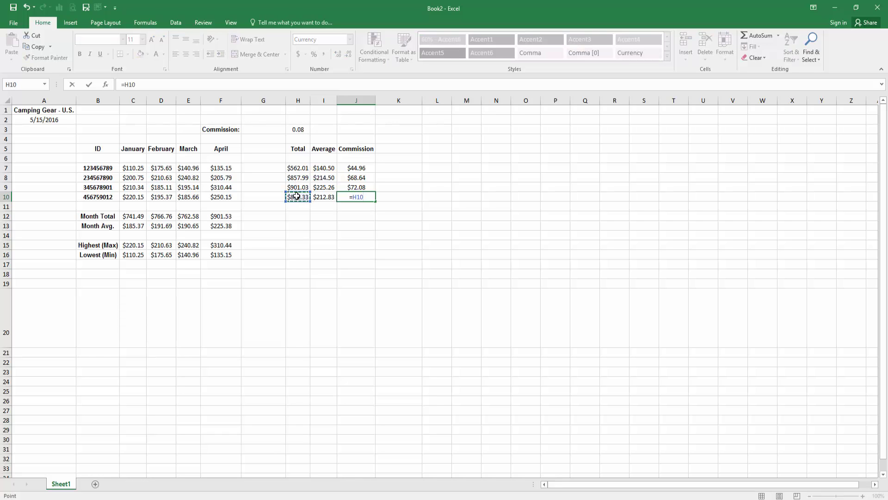
text(*)
click(298, 129)
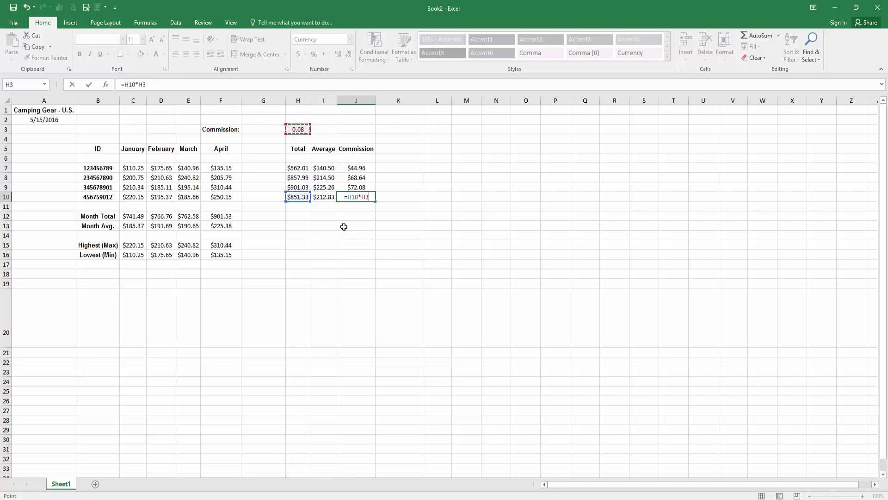
key(Return)
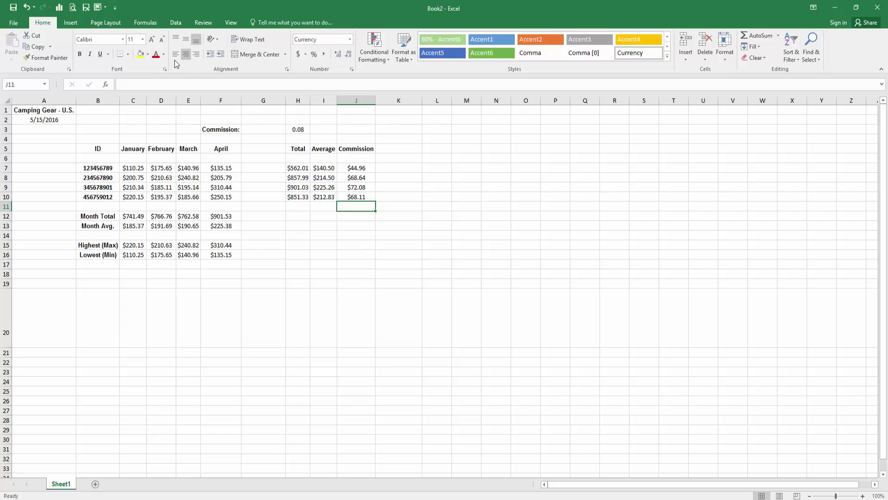
click(133, 319)
text(If yo)
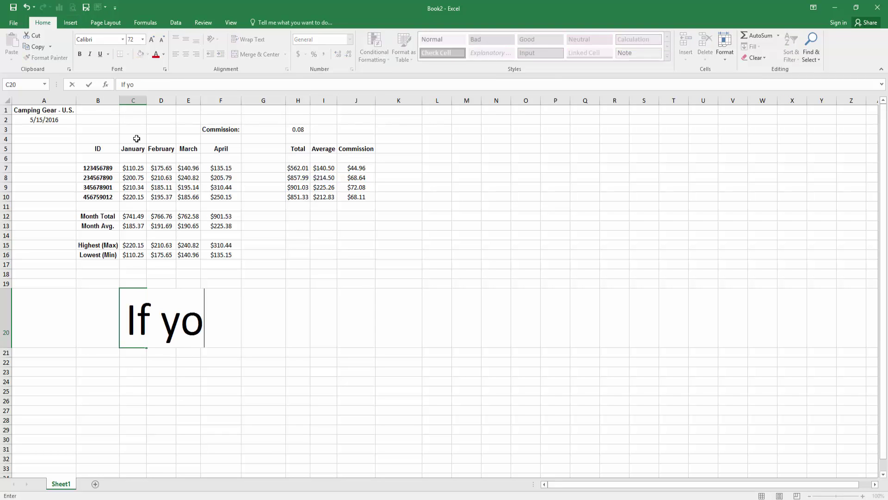
text(u want to chan)
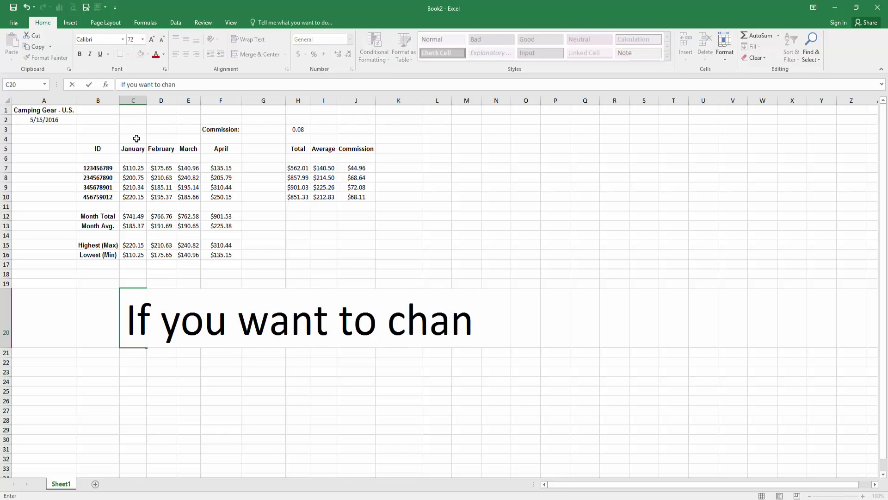
text(ge a number into)
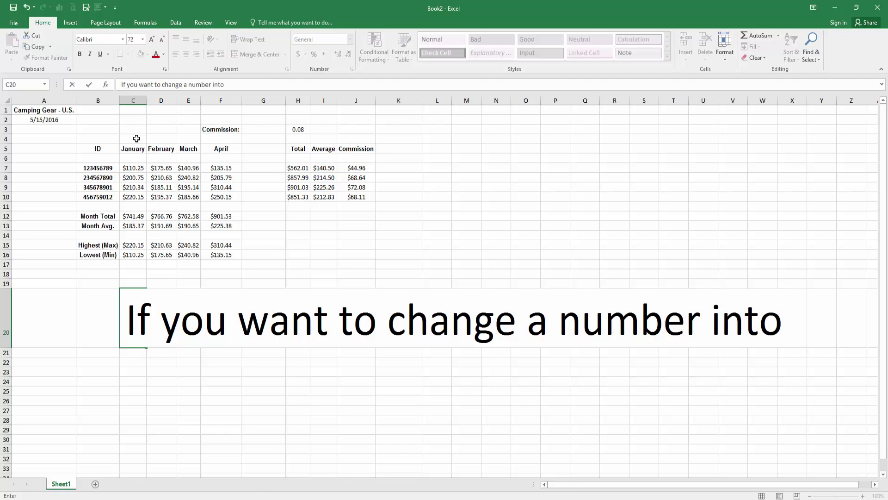
text( a)
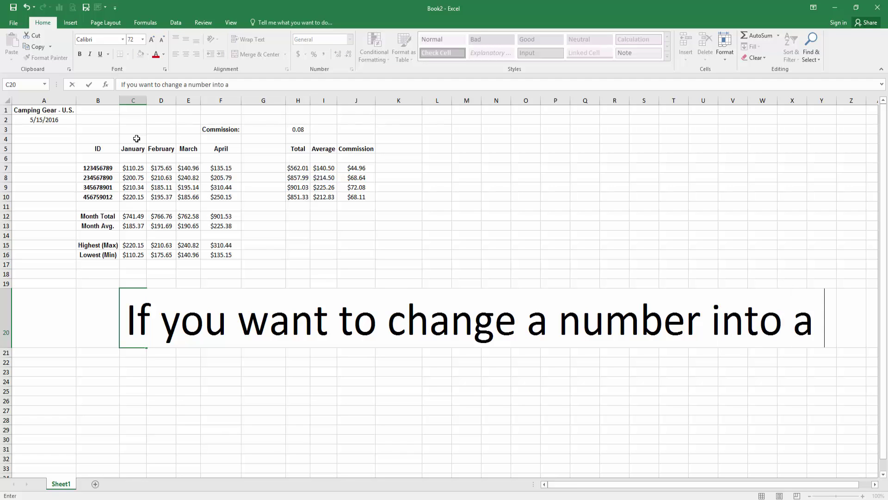
text( percent with a )
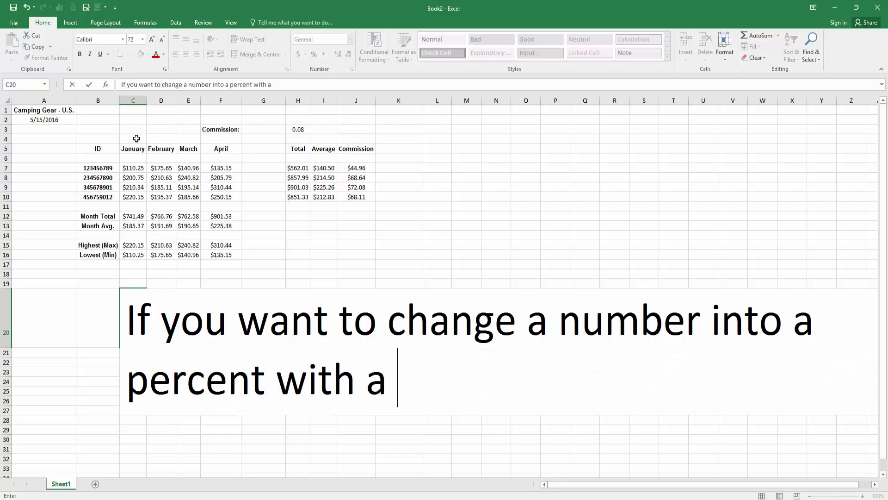
text(percent s)
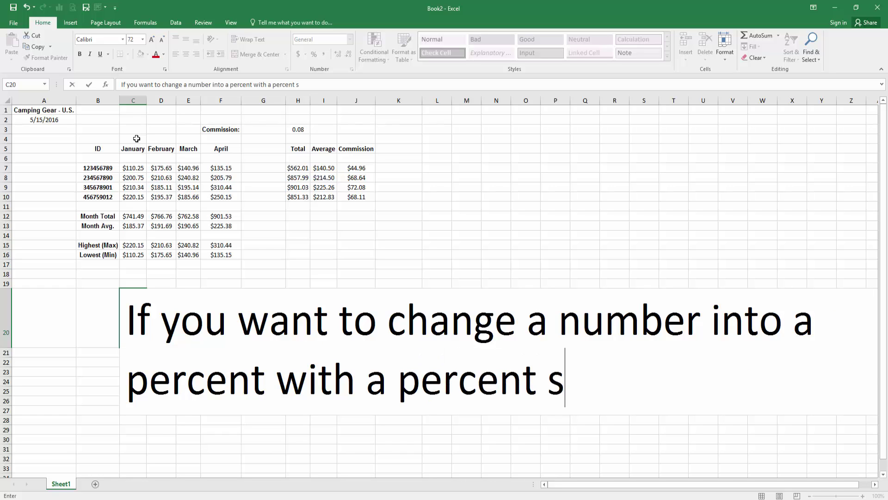
text(ign, do this)
key(BackSpace)
key(BackSpace)
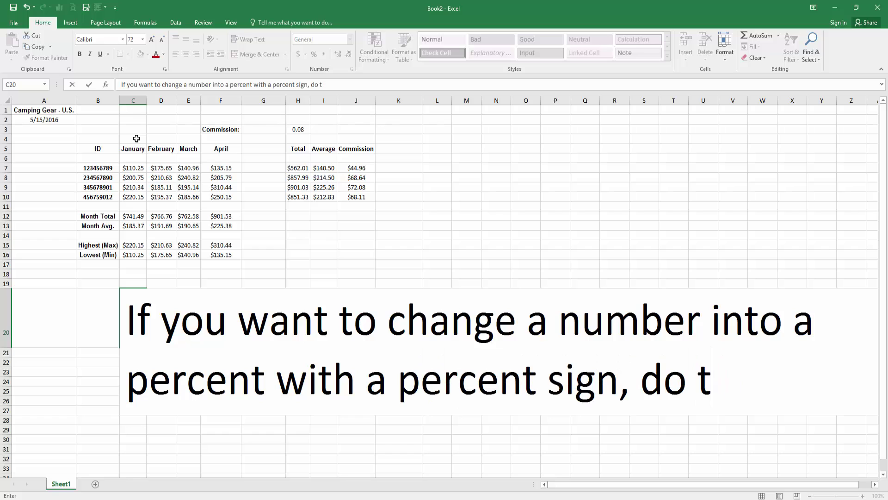
text(his:)
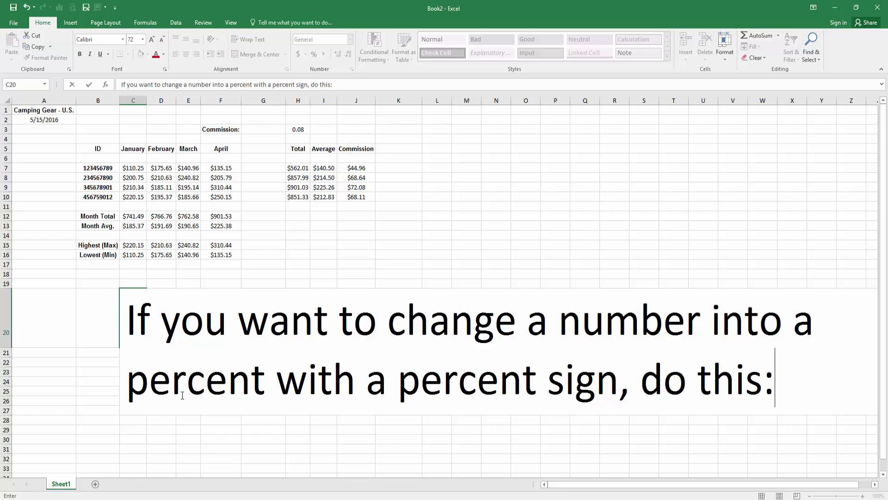
click(193, 432)
key(ctrl+z)
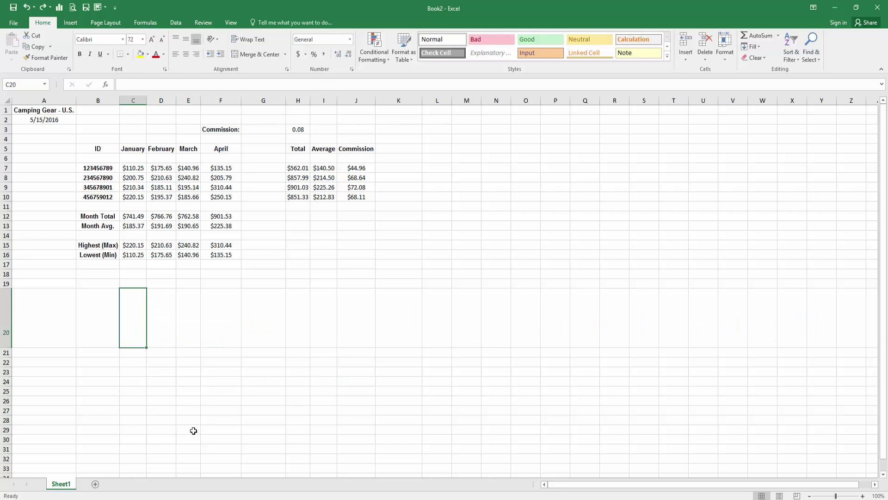
click(298, 130)
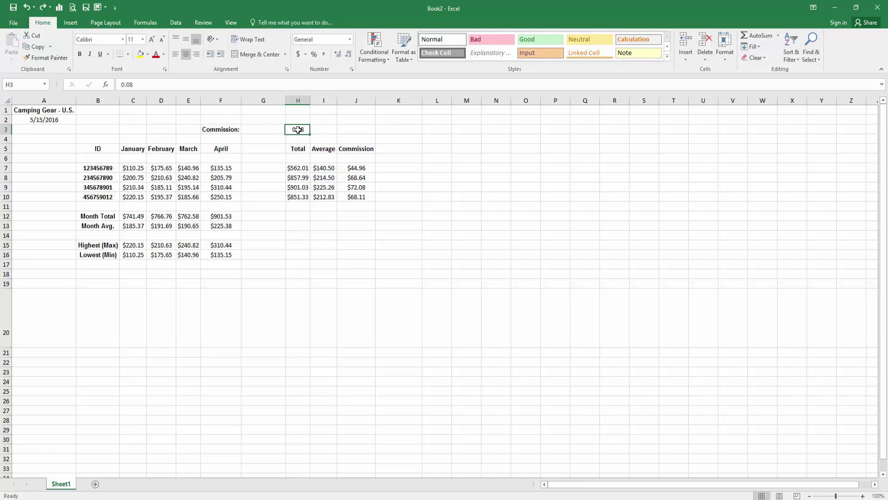
click(314, 54)
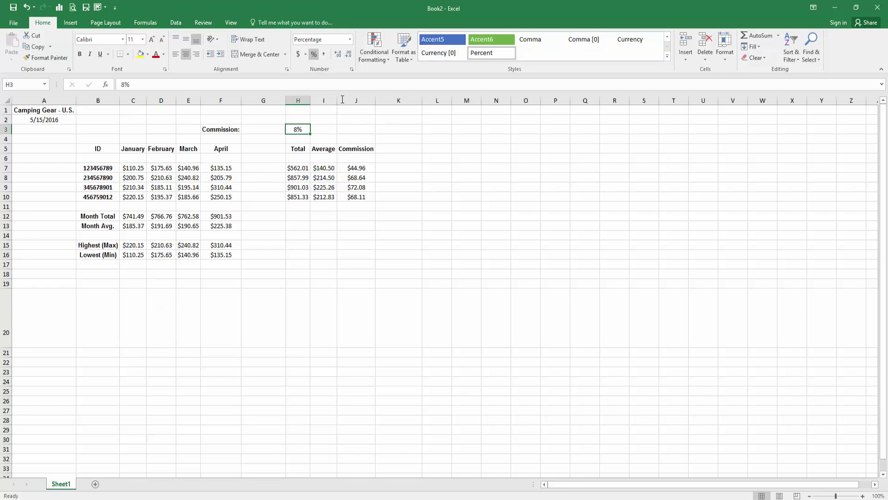
click(456, 180)
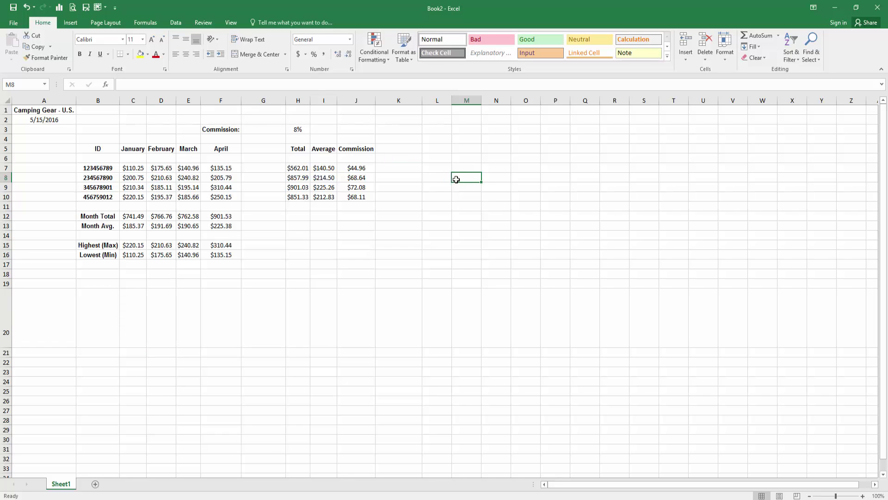
key(ctrl+z)
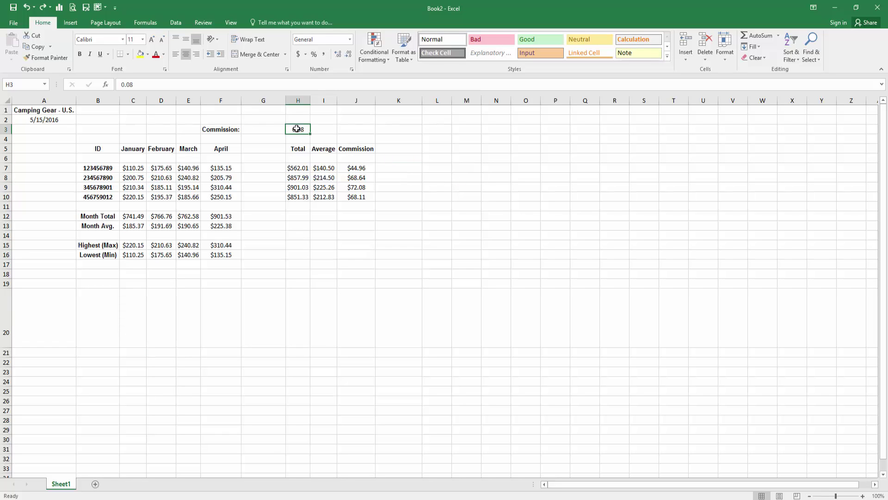
Format H3 as Percentage with 0 decimal places so the rate displays as 8%
click(356, 149)
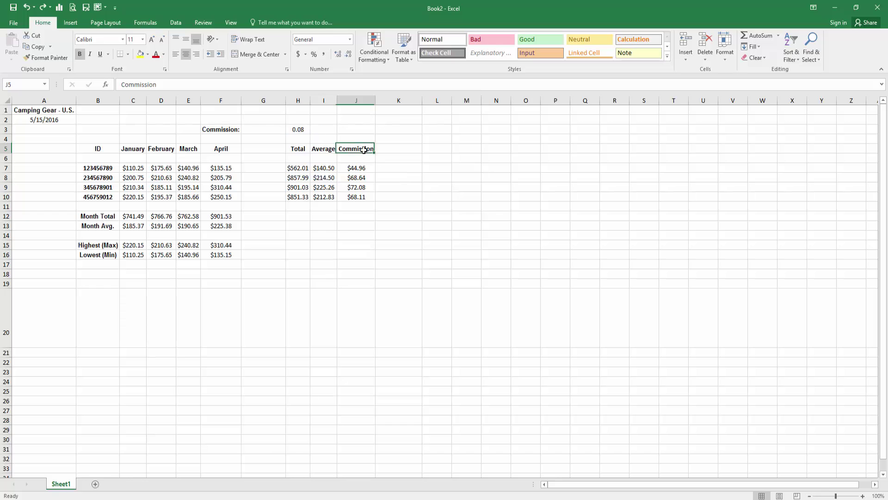
right_click(301, 132)
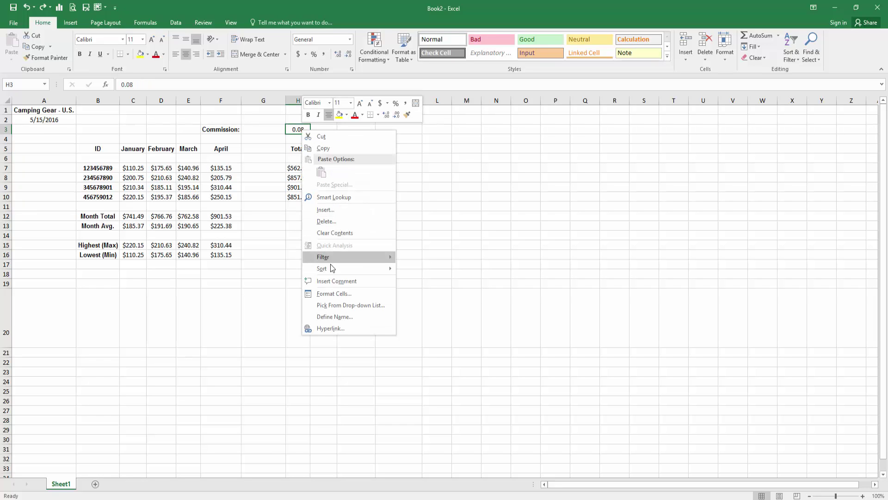
click(336, 295)
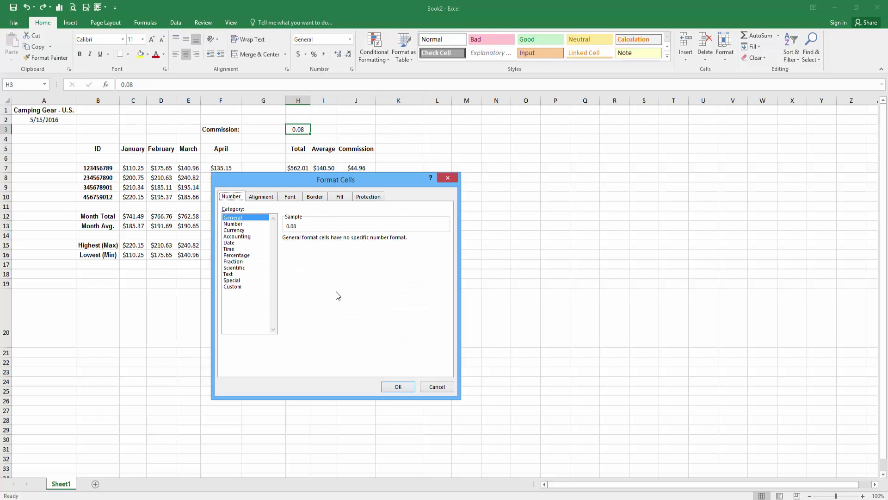
click(236, 256)
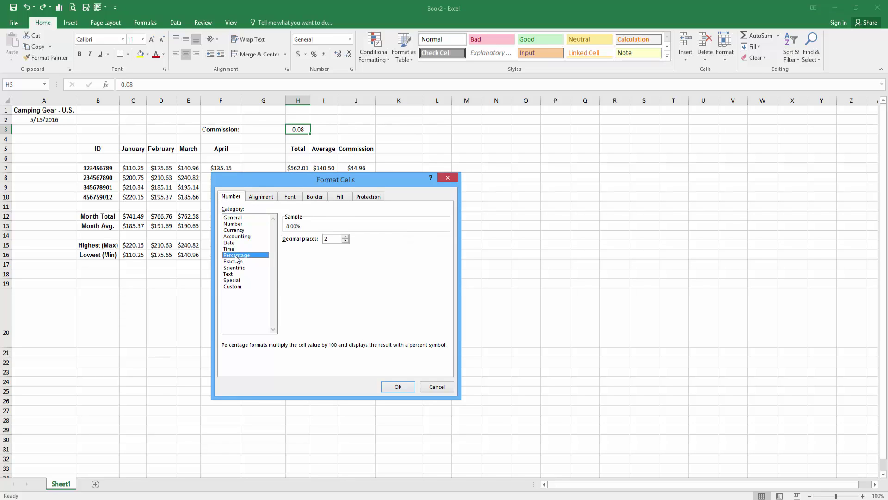
click(347, 240)
click(346, 238)
click(346, 237)
click(396, 386)
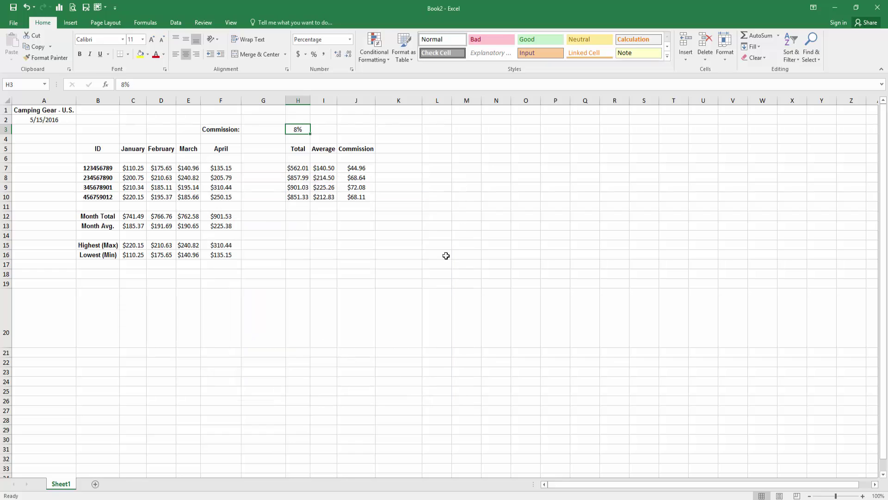
click(467, 236)
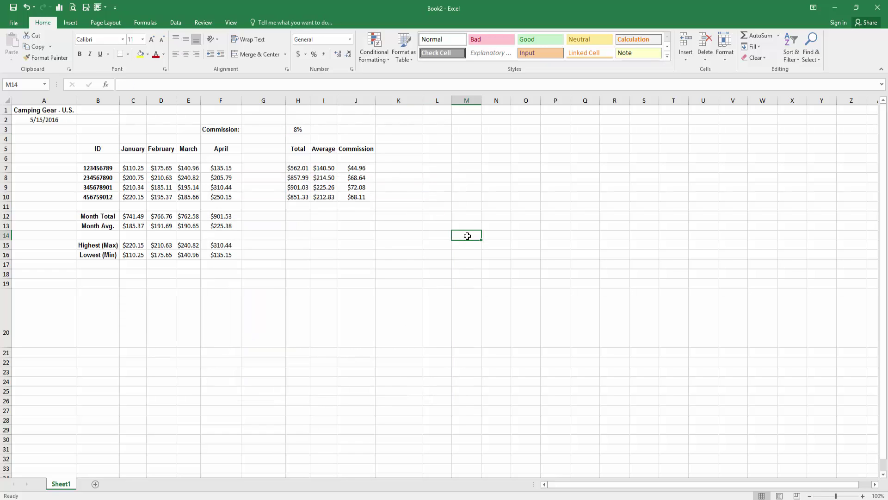